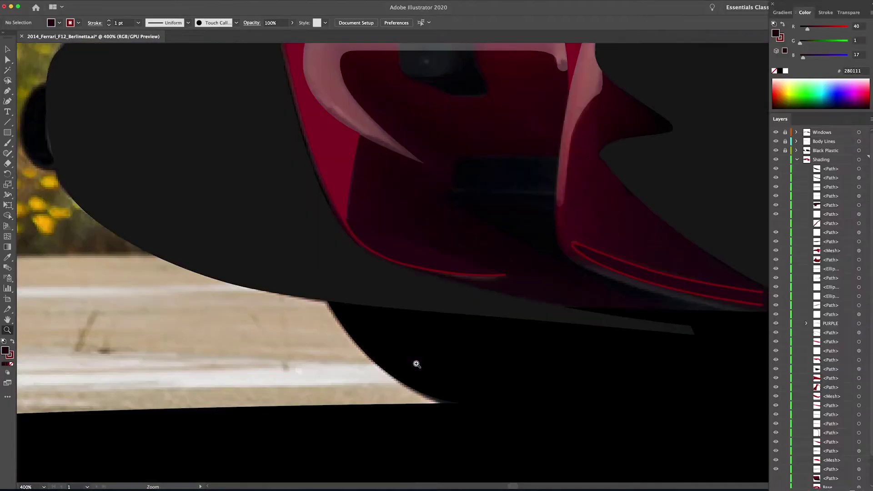
# Give the red edge line along the lower left of the diffuser opening a 4 pt stroke with a tapered width profile
pyautogui.click(497, 275)
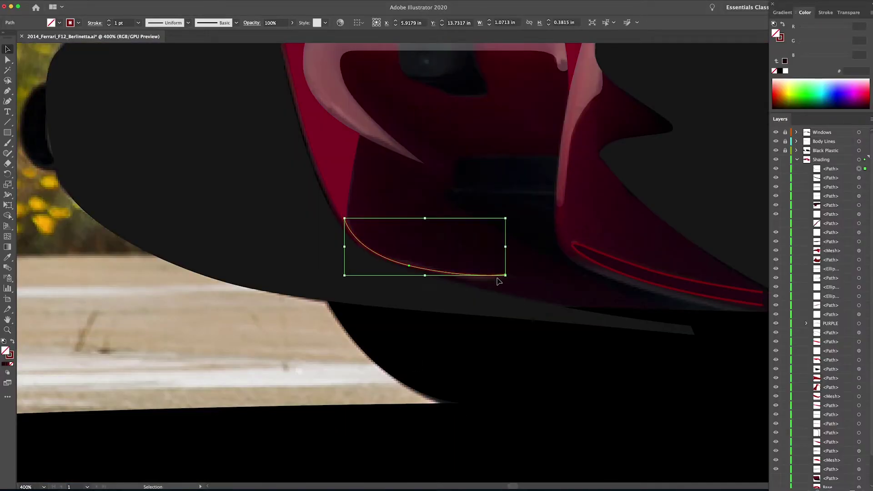
pyautogui.click(822, 12)
pyautogui.click(844, 149)
pyautogui.click(820, 211)
pyautogui.click(425, 269)
pyautogui.press('super+equal')
pyautogui.press('i')
pyautogui.click(456, 213)
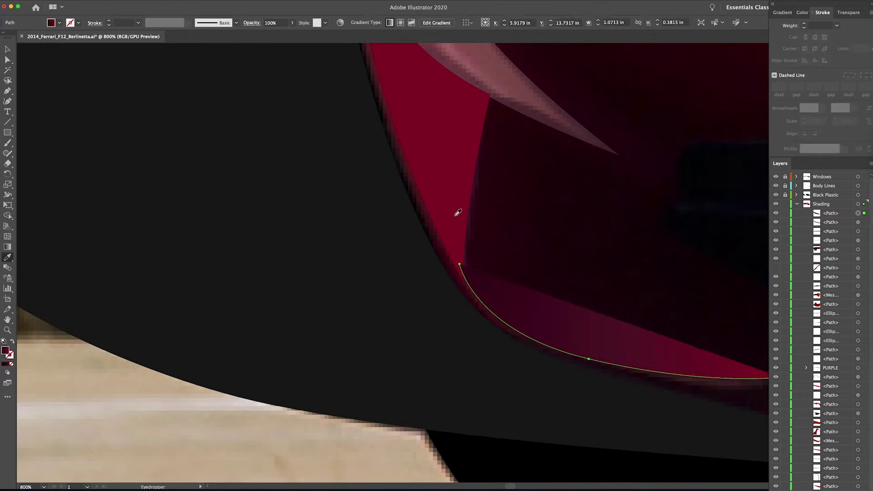
pyautogui.press('super+z')
# Review the whole car and its rear end with the Background layer hidden and the Base shape shown
pyautogui.press('a')
pyautogui.click(460, 264)
pyautogui.press('super+shift+a')
pyautogui.press('z')
pyautogui.keyDown('alt'); pyautogui.click(604, 240); pyautogui.keyUp('alt')
pyautogui.keyDown('alt'); pyautogui.click(604, 240); pyautogui.keyUp('alt')
pyautogui.keyDown('alt'); pyautogui.click(604, 240); pyautogui.keyUp('alt')
pyautogui.scroll(-2, 777, 275)
pyautogui.press('super+0')
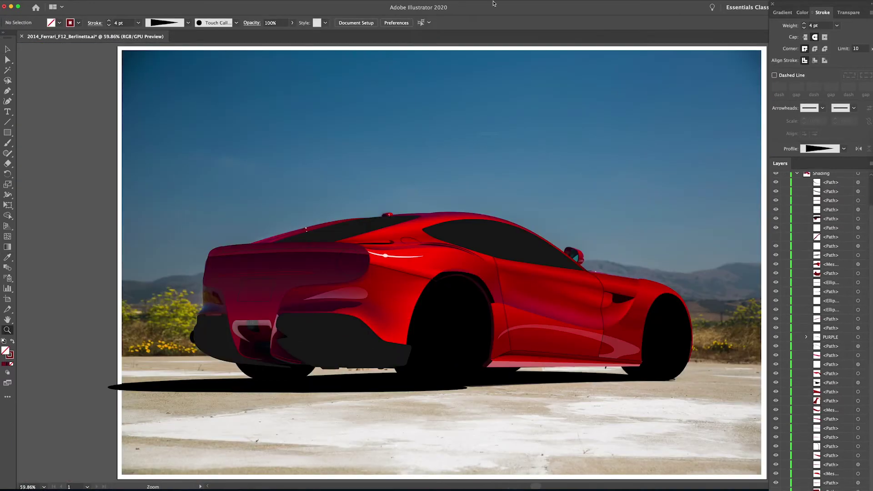
pyautogui.moveTo(781, 167); pyautogui.dragTo(790, 159)
pyautogui.scroll(-5, 777, 410)
pyautogui.click(776, 465)
pyautogui.click(777, 438)
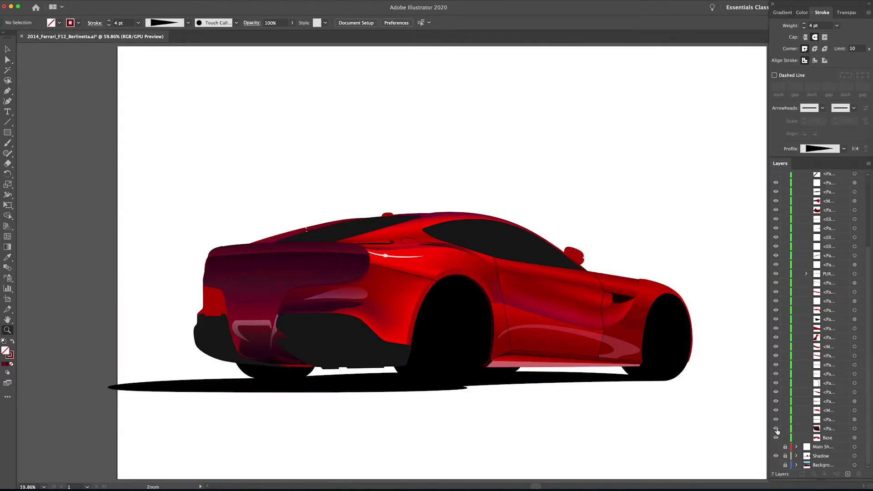
pyautogui.moveTo(195, 207); pyautogui.dragTo(414, 382)
pyautogui.click(776, 429)
pyautogui.click(776, 429)
# Hide the Base shape, the dark path above it and the Shadow layer, and show the Background photo for tracing
pyautogui.click(775, 437)
pyautogui.moveTo(125, 326); pyautogui.dragTo(446, 476)
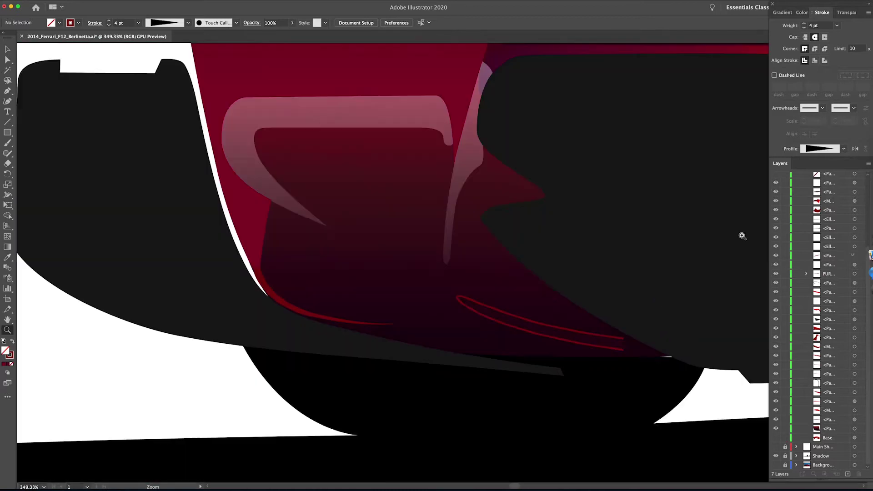
pyautogui.click(776, 429)
pyautogui.click(776, 464)
pyautogui.click(776, 456)
# Trace the dark recess beside the diffuser fin with the Pen tool and fill it with near-black sampled from the photo
pyautogui.click(673, 366)
pyautogui.moveTo(502, 332)
pyautogui.mouseDown()
pyautogui.moveTo(449, 308)
pyautogui.moveTo(442, 261)
pyautogui.mouseUp()
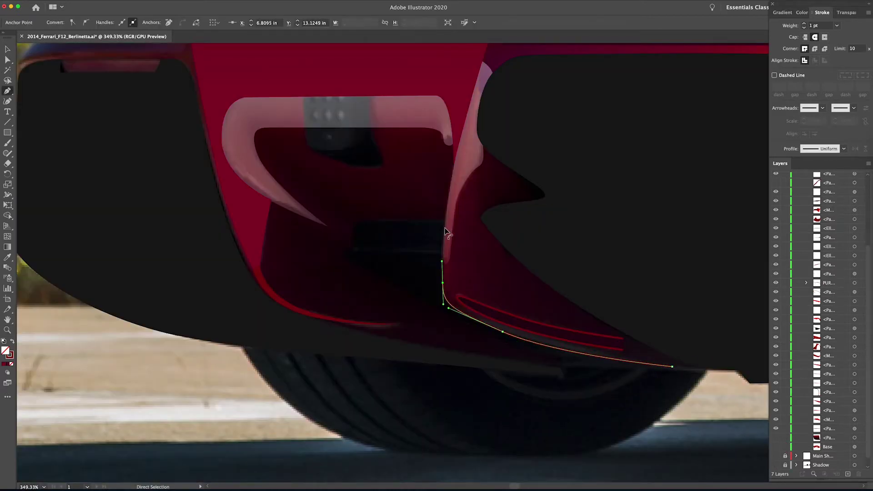
pyautogui.moveTo(353, 235); pyautogui.dragTo(353, 248)
pyautogui.moveTo(391, 291); pyautogui.dragTo(419, 312)
pyautogui.moveTo(672, 367); pyautogui.dragTo(819, 371)
pyautogui.press('i')
pyautogui.click(439, 315)
pyautogui.press('super+shift+a')
pyautogui.press('p')
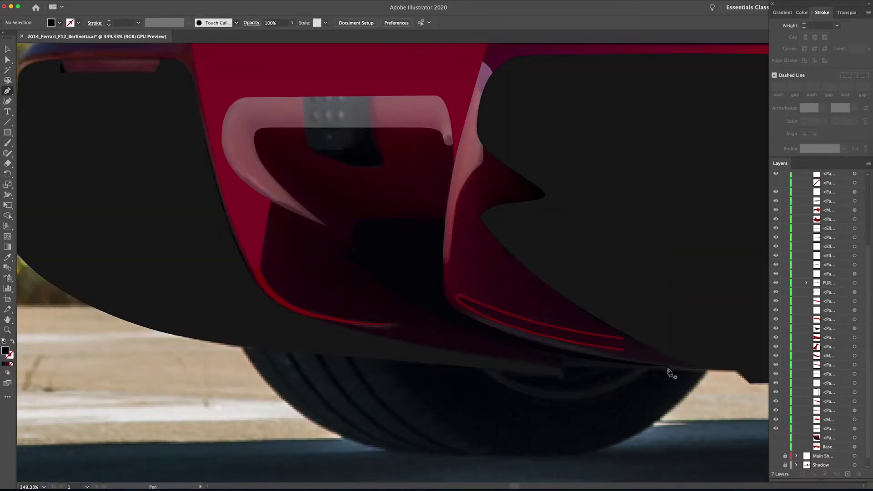
# Trace a second thin curved shape along the lower edge of the diffuser fin
pyautogui.click(673, 366)
pyautogui.moveTo(470, 317); pyautogui.dragTo(324, 250)
pyautogui.moveTo(382, 301); pyautogui.dragTo(443, 329)
pyautogui.moveTo(672, 366); pyautogui.dragTo(784, 366)
pyautogui.press('i')
# Trace the bottom, left side and top of the dotted rear fog lamp with the Pen tool as an unfilled outline
pyautogui.scroll(10, 830, 190)
pyautogui.press('p')
pyautogui.moveTo(348, 103); pyautogui.dragTo(441, 278)
pyautogui.click(469, 342)
pyautogui.moveTo(430, 335)
pyautogui.mouseDown()
pyautogui.moveTo(410, 328)
pyautogui.moveTo(398, 304)
pyautogui.mouseUp()
pyautogui.moveTo(397, 236); pyautogui.dragTo(397, 226)
pyautogui.moveTo(411, 214); pyautogui.dragTo(419, 211)
pyautogui.moveTo(448, 210)
pyautogui.mouseDown()
pyautogui.moveTo(465, 220)
pyautogui.moveTo(467, 240)
pyautogui.mouseUp()
pyautogui.hotkey('shift', 'x')
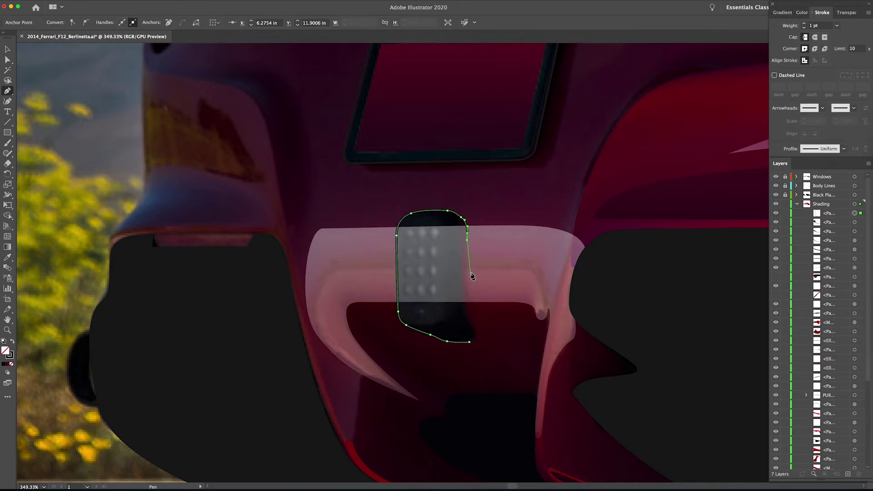
# Hide the pale highlight shape, finish the fog lamp's outline and fill it with a dark colour sampled from the photo
pyautogui.click(776, 286)
pyautogui.click(829, 295)
pyautogui.press('z')
pyautogui.moveTo(387, 232); pyautogui.dragTo(415, 232)
pyautogui.press('p')
pyautogui.moveTo(412, 153); pyautogui.dragTo(413, 184)
pyautogui.moveTo(412, 250); pyautogui.dragTo(412, 267)
pyautogui.moveTo(434, 321); pyautogui.dragTo(434, 329)
pyautogui.press('i')
pyautogui.click(419, 315)
# Hide the finished fog lamp shape and trace the rounded front face of the lamp as a separate closed path
pyautogui.click(775, 214)
pyautogui.press('p')
pyautogui.click(394, 161)
pyautogui.moveTo(390, 279); pyautogui.dragTo(390, 293)
pyautogui.moveTo(374, 307); pyautogui.dragTo(328, 308)
pyautogui.moveTo(320, 291); pyautogui.dragTo(320, 281)
pyautogui.moveTo(319, 170)
pyautogui.mouseDown()
pyautogui.moveTo(320, 158)
pyautogui.moveTo(343, 147)
pyautogui.mouseUp()
pyautogui.moveTo(381, 146); pyautogui.dragTo(389, 147)
pyautogui.moveTo(393, 161); pyautogui.dragTo(393, 169)
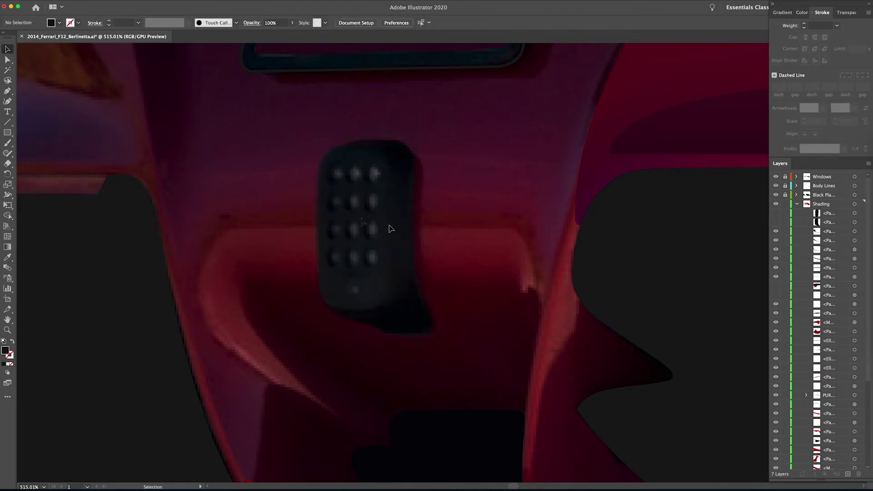
# Draw a small ellipse for one of the fog lamp's dots and fill it with a colour sampled from the photo
pyautogui.click(7, 132)
pyautogui.click(68, 153)
pyautogui.moveTo(472, 296); pyautogui.dragTo(498, 325)
pyautogui.press('i')
pyautogui.click(449, 221)
# Duplicate and arrange the ellipses into dots with dark and light parts along the lamp's bottom row and group them
pyautogui.press('v')
pyautogui.moveTo(440, 314); pyautogui.dragTo(441, 351)
pyautogui.moveTo(483, 312); pyautogui.dragTo(445, 315)
pyautogui.moveTo(440, 352); pyautogui.dragTo(421, 320)
pyautogui.moveTo(422, 321); pyautogui.dragTo(456, 363)
pyautogui.press('super+z')
pyautogui.moveTo(470, 361); pyautogui.dragTo(467, 361)
pyautogui.moveTo(456, 363); pyautogui.dragTo(395, 312)
pyautogui.moveTo(418, 342); pyautogui.dragTo(414, 319)
pyautogui.moveTo(448, 342); pyautogui.dragTo(445, 320)
pyautogui.press('super+g')
# Duplicate the grouped dot across the upper rows to complete the lamp's three-column grid
pyautogui.moveTo(447, 317); pyautogui.dragTo(386, 271)
pyautogui.moveTo(397, 267); pyautogui.dragTo(417, 225)
pyautogui.moveTo(417, 225); pyautogui.dragTo(386, 225)
pyautogui.moveTo(447, 224); pyautogui.dragTo(450, 179)
pyautogui.moveTo(449, 179); pyautogui.dragTo(417, 179)
pyautogui.moveTo(417, 179); pyautogui.dragTo(389, 179)
# Recolour the light ellipses in the third row of dots to a darker grey
pyautogui.press('a')
pyautogui.click(386, 269)
pyautogui.keyDown('shift'); pyautogui.click(418, 269); pyautogui.keyUp('shift')
pyautogui.click(803, 13)
pyautogui.doubleClick(776, 34)
pyautogui.click(513, 173)
pyautogui.click(712, 96)
# Recolour the three light ellipses in the second row of dots to a darker grey
pyautogui.click(386, 220)
pyautogui.keyDown('shift'); pyautogui.click(418, 220); pyautogui.keyUp('shift')
pyautogui.keyDown('shift'); pyautogui.click(447, 220); pyautogui.keyUp('shift')
pyautogui.doubleClick(776, 35)
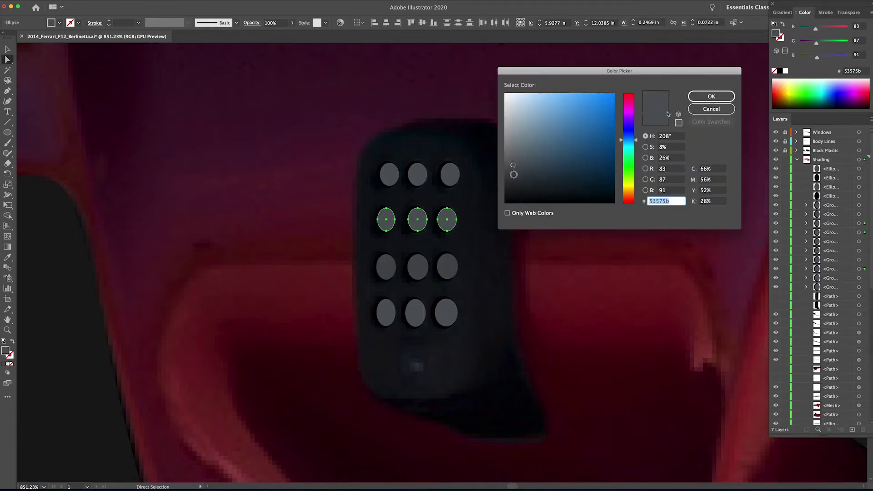
pyautogui.doubleClick(776, 35)
pyautogui.click(512, 177)
pyautogui.click(712, 96)
# Place the small single dot beneath the grid and group the complete fog lamp artwork
pyautogui.click(859, 306)
pyautogui.moveTo(430, 373); pyautogui.dragTo(424, 373)
pyautogui.press('v')
pyautogui.moveTo(588, 433); pyautogui.dragTo(360, 119)
pyautogui.press('super+g')
# Review the whole car with the Background layer hidden
pyautogui.press('super+0')
pyautogui.scroll(-10, 821, 364)
pyautogui.click(776, 420)
pyautogui.click(707, 404)
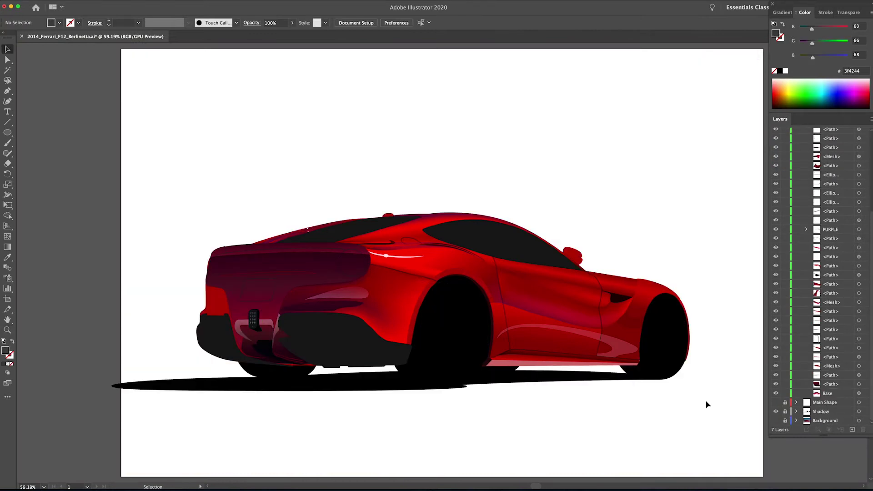
pyautogui.scroll(5, 291, 253)
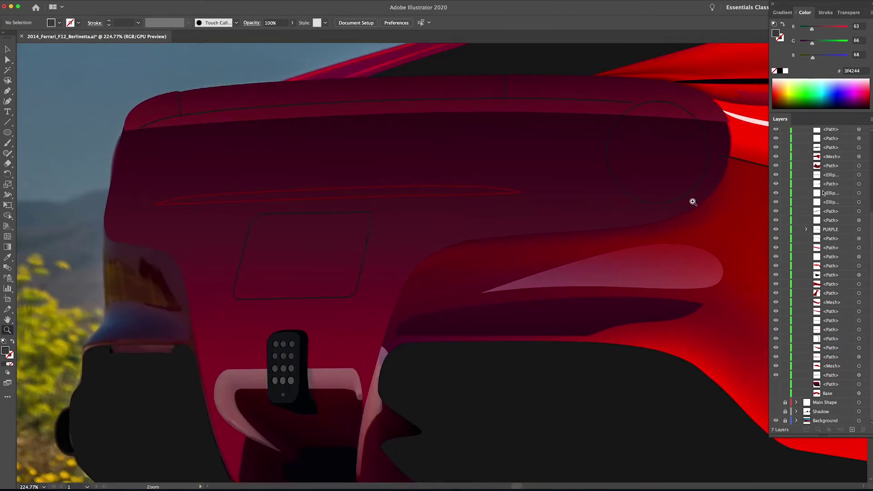
# Trace the long tapered trim area above the number plate as a closed path with the Pen tool
pyautogui.click(134, 205)
pyautogui.moveTo(208, 194); pyautogui.dragTo(246, 191)
pyautogui.moveTo(384, 185); pyautogui.dragTo(423, 184)
pyautogui.moveTo(518, 182); pyautogui.dragTo(542, 183)
pyautogui.moveTo(583, 187)
pyautogui.mouseDown()
pyautogui.moveTo(590, 189)
pyautogui.moveTo(578, 191)
pyautogui.mouseUp()
pyautogui.moveTo(519, 193); pyautogui.dragTo(500, 193)
pyautogui.moveTo(446, 207); pyautogui.dragTo(411, 209)
pyautogui.moveTo(255, 213); pyautogui.dragTo(237, 213)
pyautogui.moveTo(203, 205); pyautogui.dragTo(185, 204)
pyautogui.click(134, 205)
# Fill the trim shape with the spoiler's gradient applied vertically and move it lower in the Shading layer's stacking order
pyautogui.press('i')
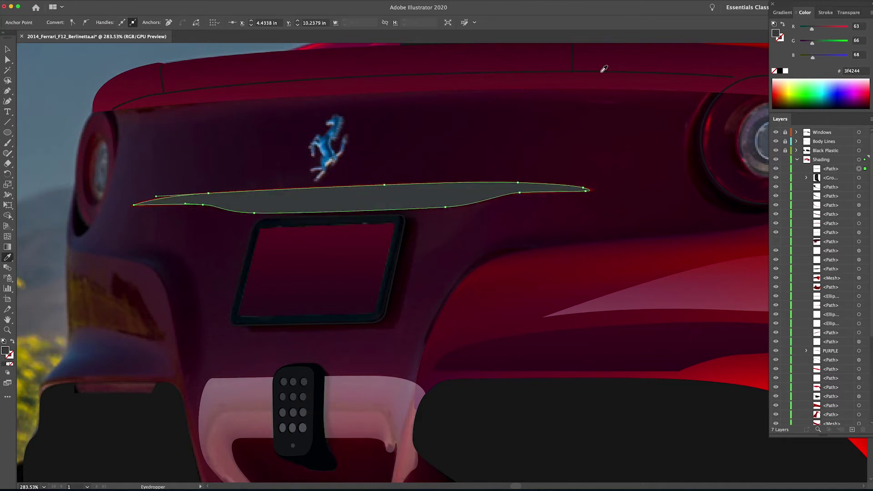
pyautogui.click(600, 70)
pyautogui.press('g')
pyautogui.moveTo(343, 220); pyautogui.dragTo(343, 168)
pyautogui.moveTo(831, 168); pyautogui.dragTo(833, 310)
pyautogui.press('v')
# Set the end stop of the trim shape's gradient to purple #531146
pyautogui.click(782, 12)
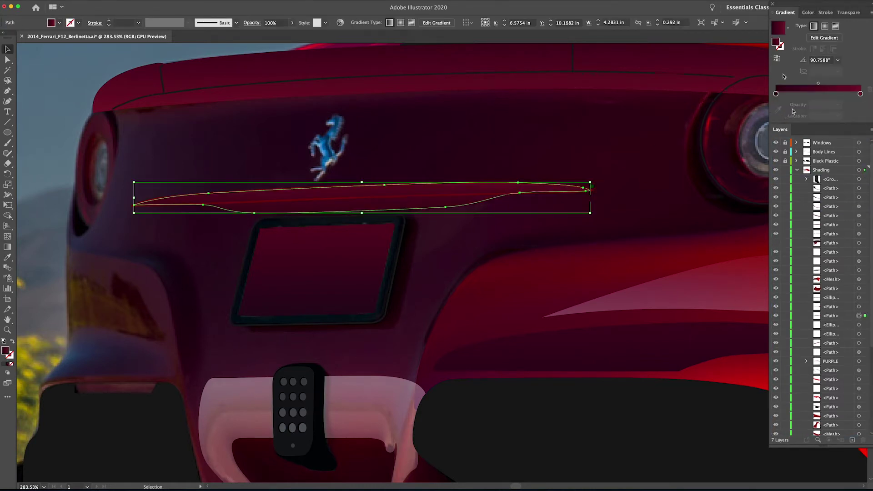
pyautogui.doubleClick(860, 94)
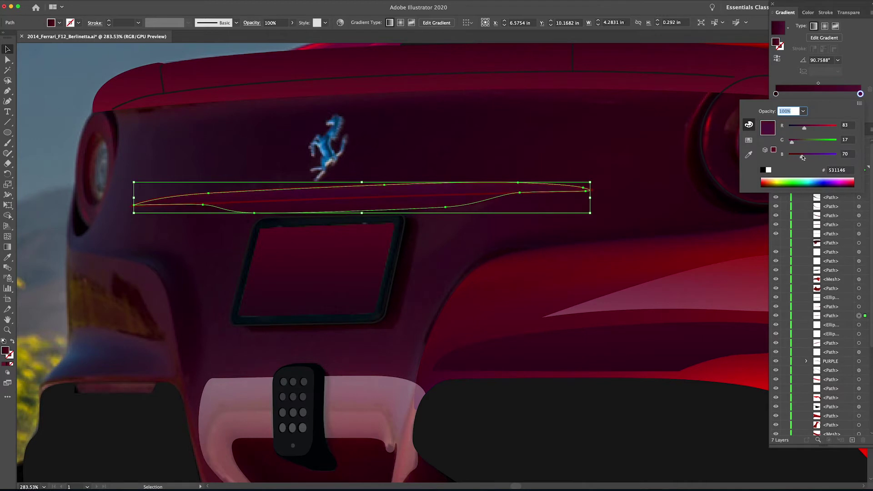
pyautogui.press('g')
pyautogui.press('v')
# Hide the trim shape, trace the left dark slot above the number plate with the Pen tool and fill it near-black
pyautogui.click(454, 210)
pyautogui.click(308, 203)
pyautogui.press('super+3')
pyautogui.scroll(3, 291, 218)
pyautogui.press('m')
pyautogui.moveTo(204, 175); pyautogui.dragTo(326, 164)
pyautogui.press('p')
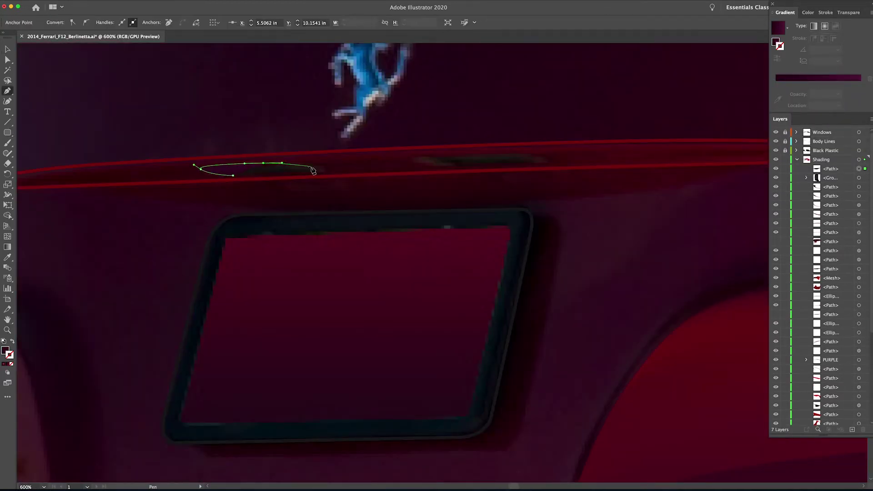
pyautogui.doubleClick(6, 351)
pyautogui.click(576, 199)
pyautogui.click(711, 95)
# Duplicate the slot onto the right-hand slot position and show all hidden objects
pyautogui.press('v')
pyautogui.moveTo(283, 171); pyautogui.dragTo(511, 162)
pyautogui.press('alt+super+3')
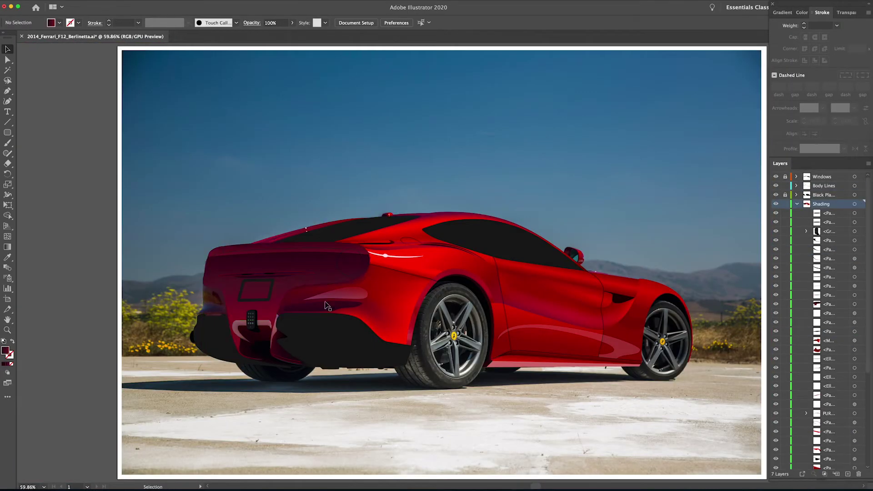
# Trace the outer edge of the left rear corner panel upward from the black plastic with the Pen tool
pyautogui.press('p')
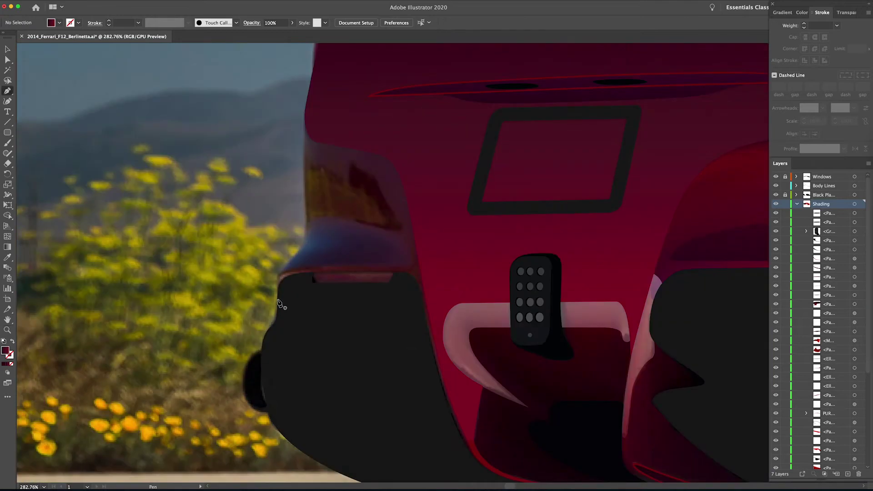
pyautogui.click(277, 298)
pyautogui.click(280, 271)
pyautogui.click(302, 247)
pyautogui.click(305, 194)
pyautogui.click(304, 145)
pyautogui.click(304, 110)
pyautogui.click(305, 74)
pyautogui.click(304, 110)
# Finish the corner panel outline along its curved upper edge and inner side, close it across the black plastic, and toggle its visibility
pyautogui.moveTo(319, 121); pyautogui.dragTo(320, 131)
pyautogui.moveTo(341, 140); pyautogui.dragTo(354, 142)
pyautogui.moveTo(402, 162); pyautogui.dragTo(407, 176)
pyautogui.moveTo(458, 382); pyautogui.dragTo(420, 308)
pyautogui.moveTo(417, 325); pyautogui.dragTo(445, 390)
pyautogui.press('super+z')
pyautogui.moveTo(398, 262); pyautogui.dragTo(406, 303)
pyautogui.click(240, 223)
pyautogui.moveTo(318, 228); pyautogui.dragTo(271, 345)
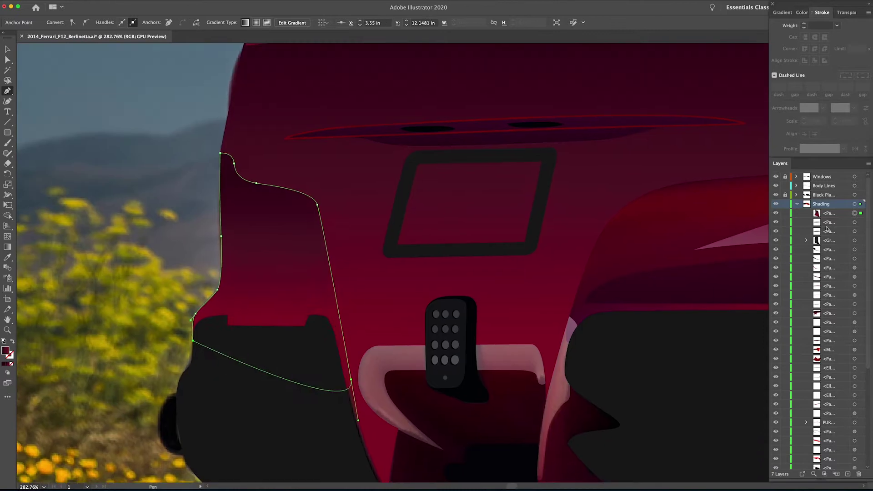
pyautogui.click(776, 214)
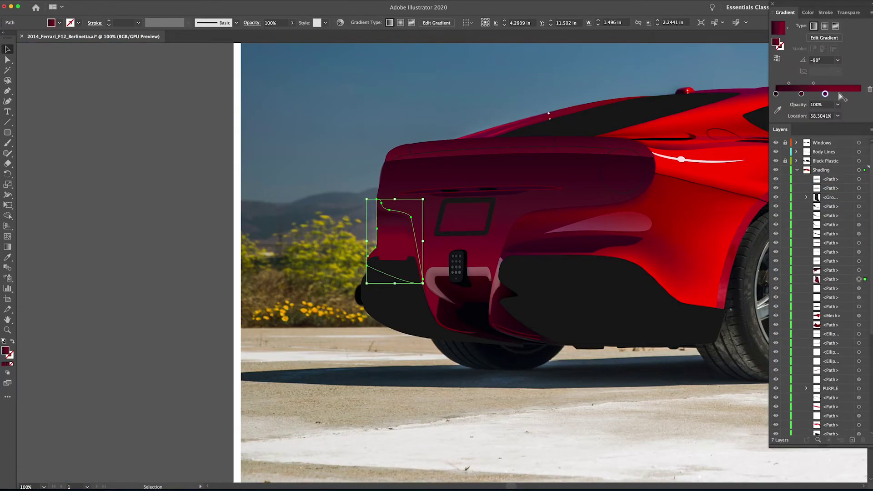
# Duplicate the gradient's dark start stop at 100%, apply the gradient diagonally at about -106° across the corner panel and hide the panel
pyautogui.moveTo(775, 93); pyautogui.dragTo(861, 93)
pyautogui.click(8, 247)
pyautogui.moveTo(420, 179); pyautogui.dragTo(392, 283)
pyautogui.press('v')
pyautogui.click(776, 280)
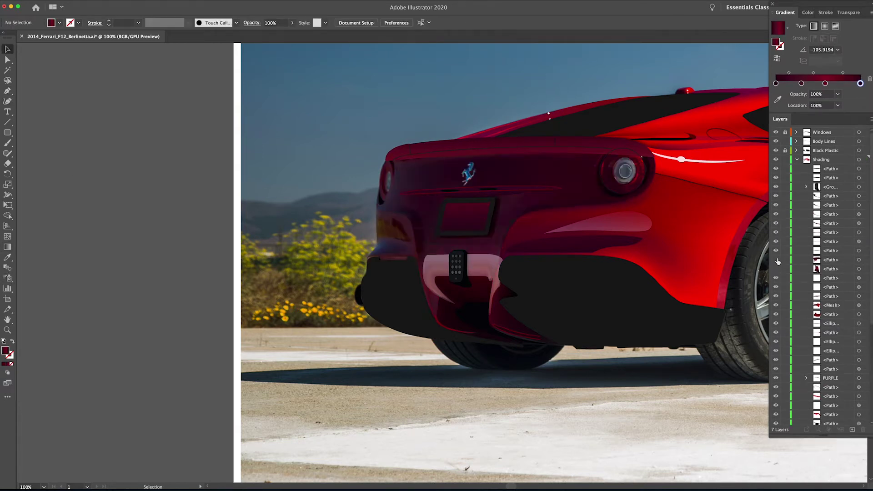
# Convert the corner panel into a gradient mesh with 4 rows and 3 columns and fill it plain red
pyautogui.press('g')
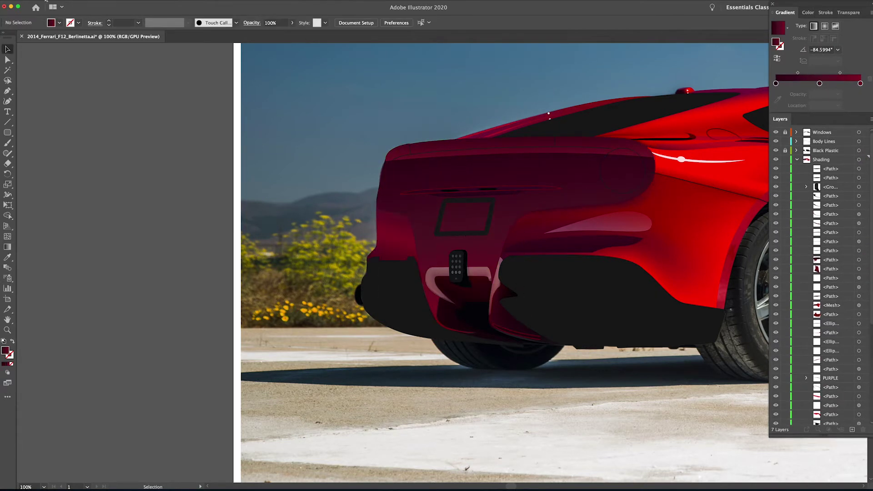
pyautogui.click(91, 72)
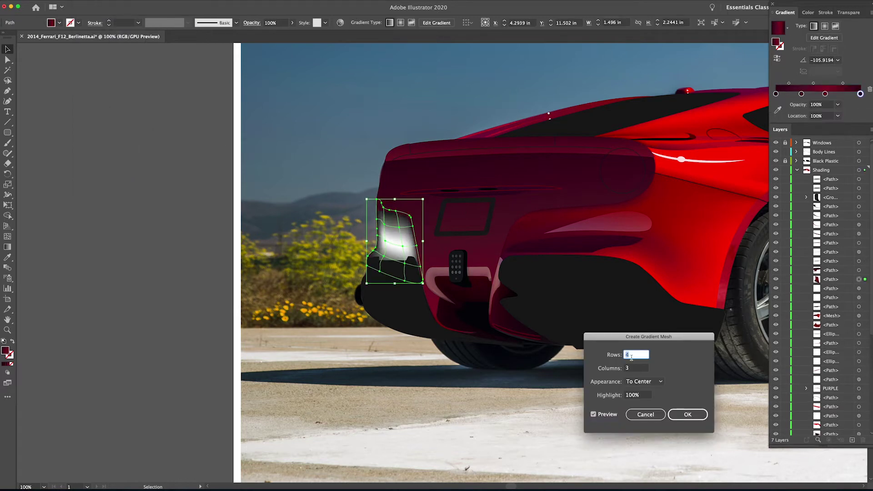
pyautogui.press('Return')
pyautogui.press('i')
pyautogui.press('z')
pyautogui.click(398, 237)
pyautogui.click(399, 236)
pyautogui.click(493, 314)
pyautogui.press('a')
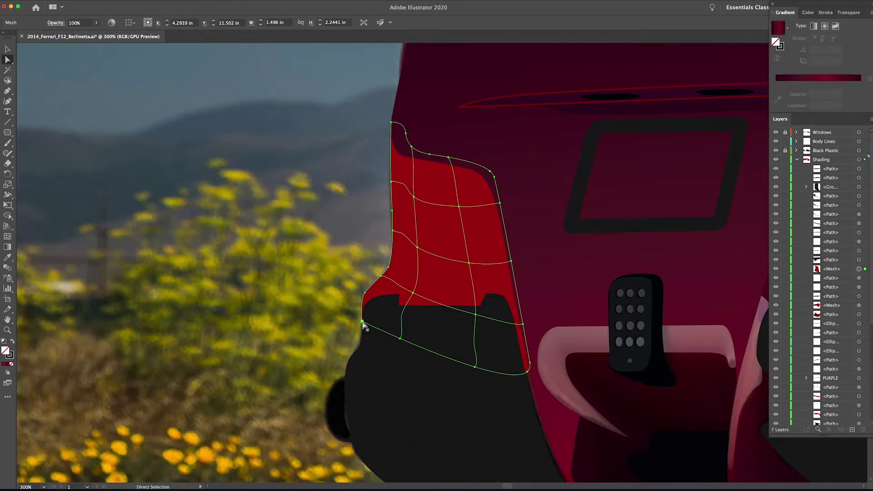
# Recolour the mesh points at the panel's upper inner corner dark purple #4c0030
pyautogui.click(362, 321)
pyautogui.click(808, 13)
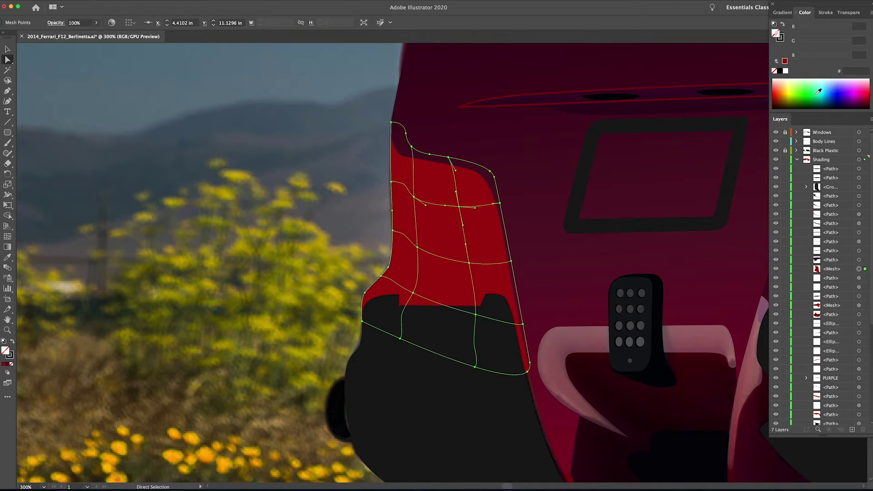
pyautogui.moveTo(861, 87); pyautogui.dragTo(863, 100)
pyautogui.click(490, 172)
pyautogui.click(500, 203)
pyautogui.moveTo(827, 29); pyautogui.dragTo(820, 30)
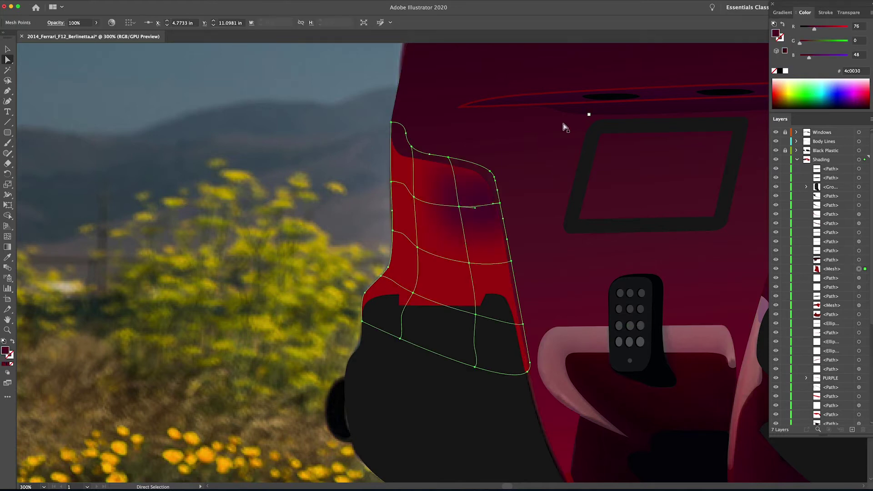
# Colour the mesh points along the panel's top and upper outer edge dark purple, using #510030
pyautogui.click(448, 156)
pyautogui.click(411, 146)
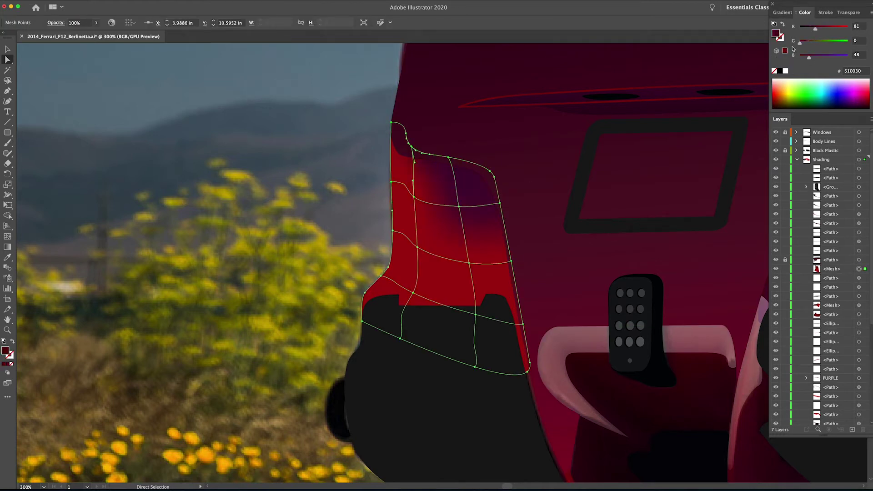
pyautogui.click(391, 122)
pyautogui.click(411, 147)
pyautogui.click(392, 182)
pyautogui.click(414, 198)
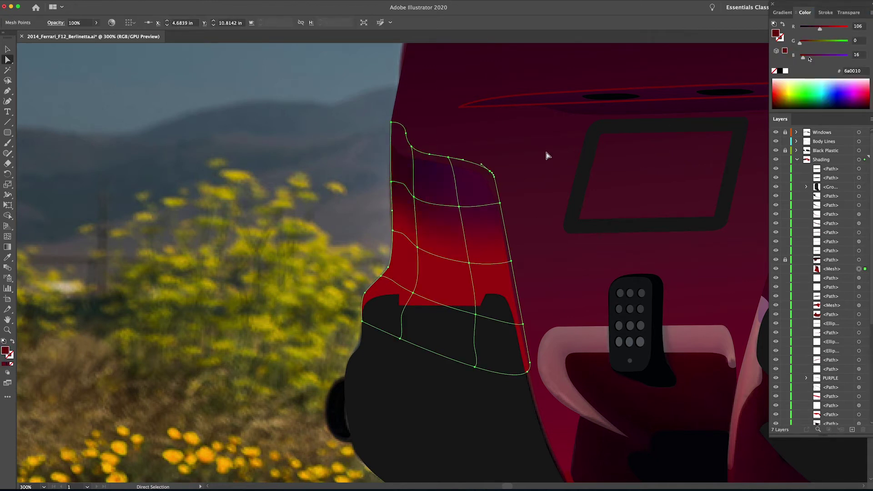
# Shade the mesh points at the panel's upper corner, lower rows and inner edge with dark tones such as #491320 and #6a0010
pyautogui.click(412, 196)
pyautogui.click(493, 174)
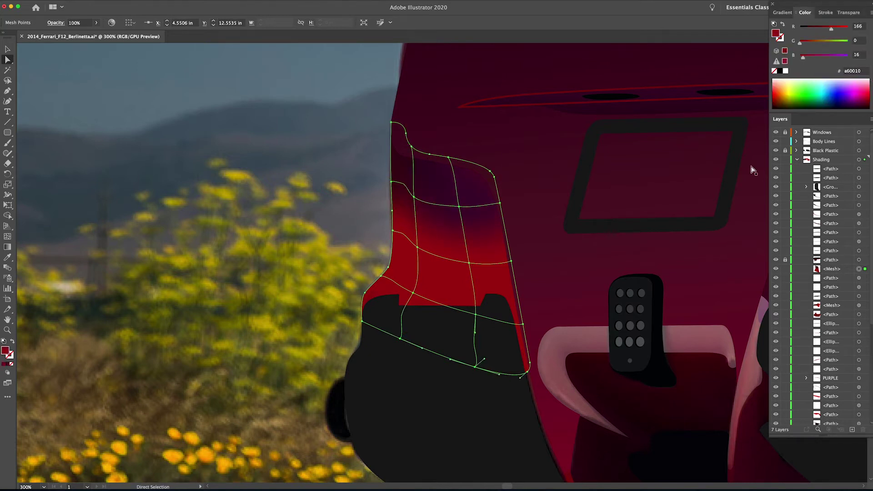
pyautogui.click(413, 293)
pyautogui.click(362, 301)
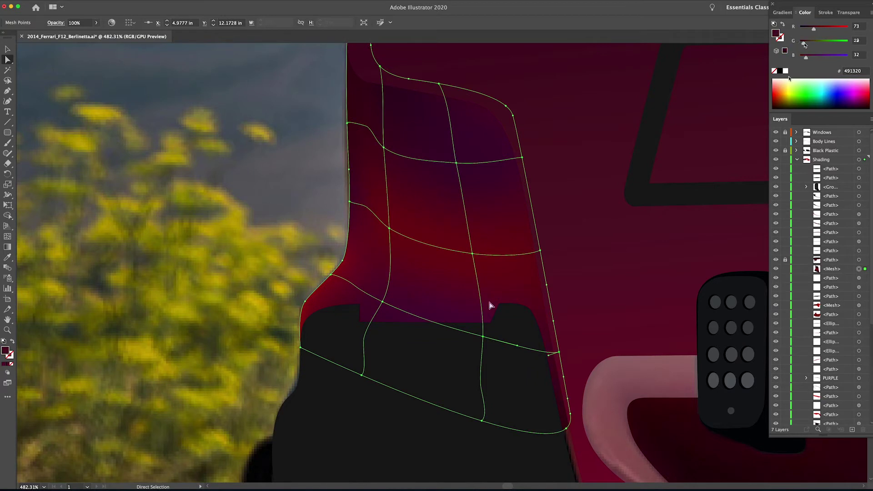
pyautogui.click(540, 251)
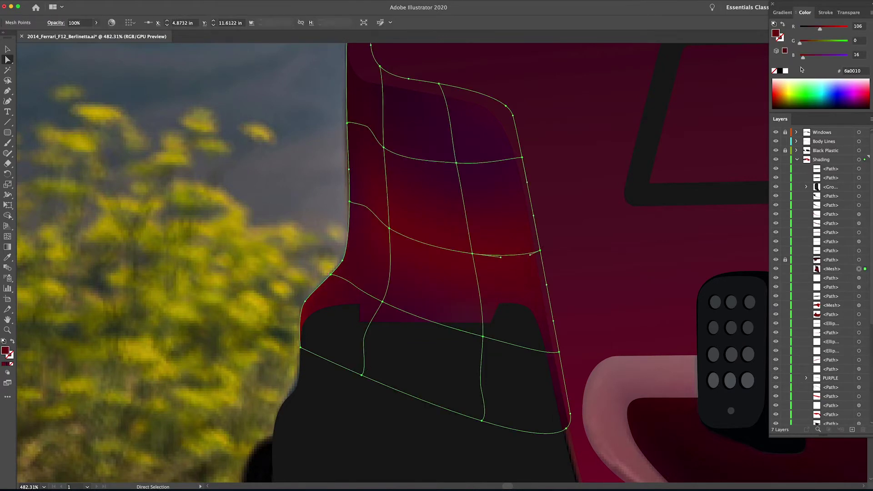
# Try shifting the inner mesh points and their handles upward, and undo the last moves
pyautogui.moveTo(473, 254); pyautogui.dragTo(470, 217)
pyautogui.moveTo(483, 337); pyautogui.dragTo(482, 272)
pyautogui.moveTo(406, 310); pyautogui.dragTo(419, 291)
pyautogui.click(390, 228)
pyautogui.moveTo(413, 242); pyautogui.dragTo(420, 217)
pyautogui.moveTo(456, 163); pyautogui.dragTo(458, 144)
pyautogui.press('super+z')
pyautogui.press('super+z')
pyautogui.press('super+z')
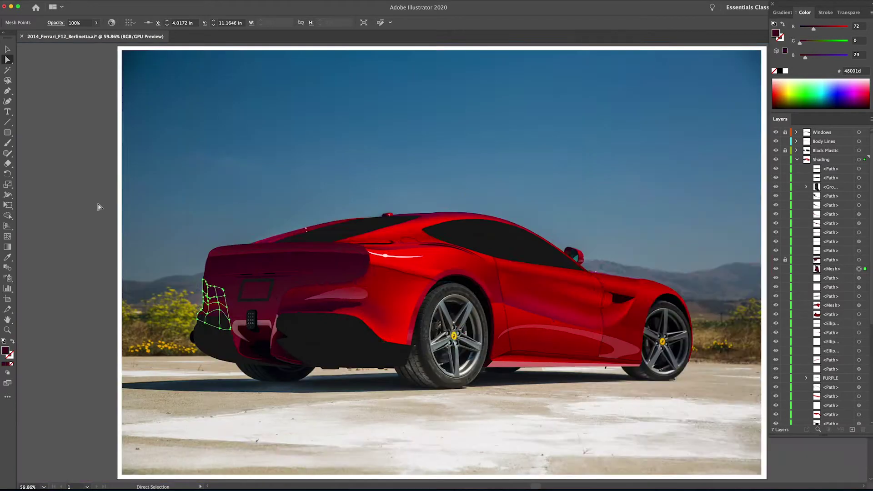
# Place a copy of the panel mesh beside the car and hide the original to expose the photo for comparison
pyautogui.scroll(3, 450, 270)
pyautogui.moveTo(449, 270); pyautogui.dragTo(395, 270)
pyautogui.click(443, 270)
pyautogui.press('super+3')
pyautogui.scroll(5, 442, 274)
pyautogui.click(335, 273)
pyautogui.press('super+alt+3')
pyautogui.press('a')
pyautogui.click(339, 264)
pyautogui.press('shift+super+z')
pyautogui.press('shift+super+z')
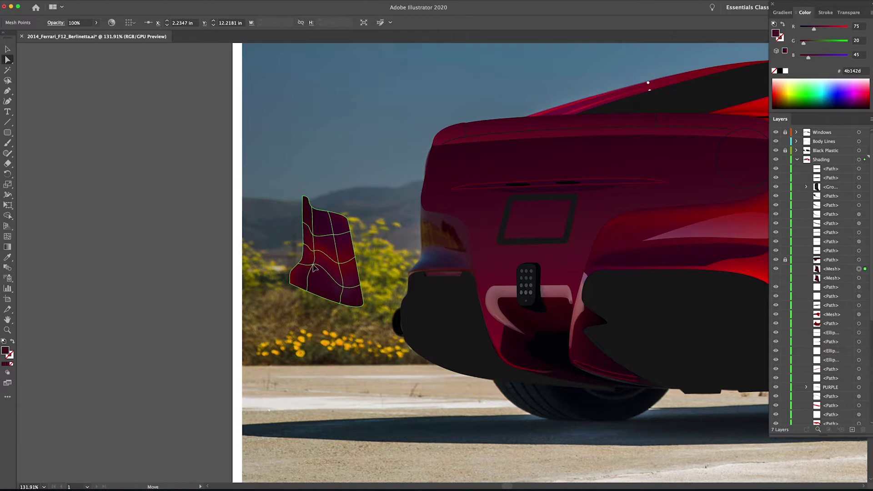
# Reshape the copied mesh by moving its inner points and handles to follow the photo's reflections
pyautogui.moveTo(342, 274); pyautogui.dragTo(318, 228)
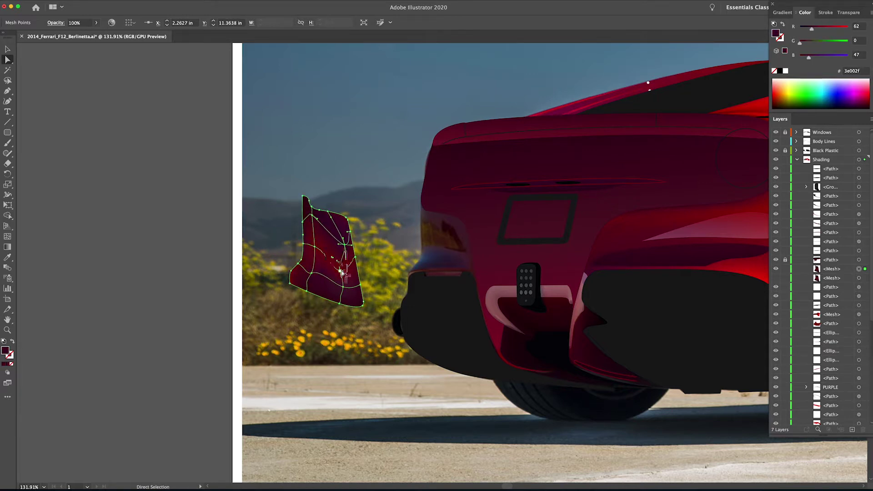
pyautogui.click(8, 50)
pyautogui.click(317, 219)
pyautogui.press('a')
pyautogui.moveTo(312, 215); pyautogui.dragTo(313, 228)
pyautogui.moveTo(315, 247); pyautogui.dragTo(315, 252)
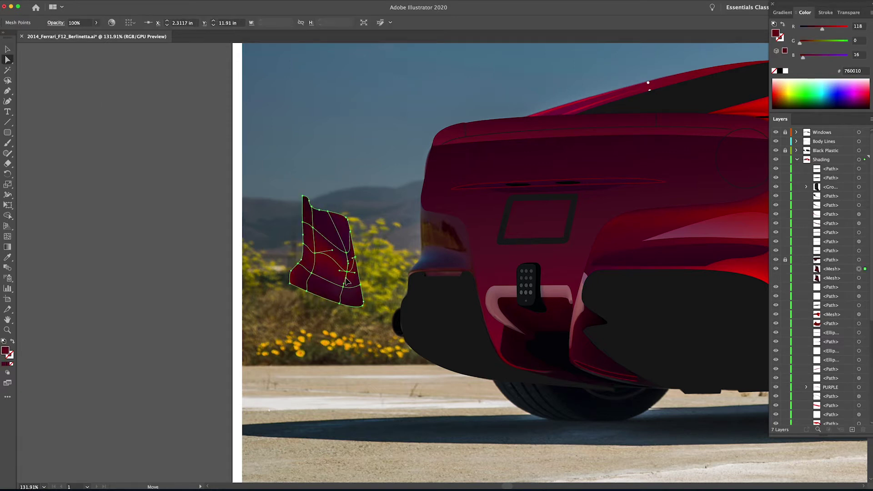
pyautogui.click(367, 236)
pyautogui.click(347, 234)
pyautogui.moveTo(346, 252); pyautogui.dragTo(344, 244)
# Try moving the reshaped mesh copy onto the car, undo the move and bring back the mesh on the corner panel
pyautogui.press('v')
pyautogui.moveTo(361, 284); pyautogui.dragTo(480, 284)
pyautogui.click(245, 243)
pyautogui.scroll(-5, 244, 243)
pyautogui.scroll(10, 332, 200)
pyautogui.press('super+z')
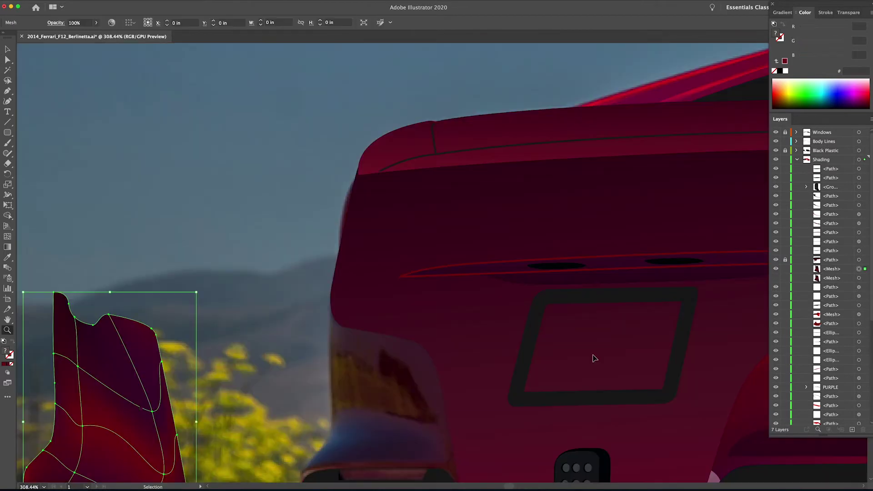
pyautogui.moveTo(436, 345); pyautogui.dragTo(524, 197)
pyautogui.click(776, 278)
pyautogui.click(482, 262)
# Try to apply a freeform gradient to the corner panel mesh and isolate it for editing
pyautogui.press('g')
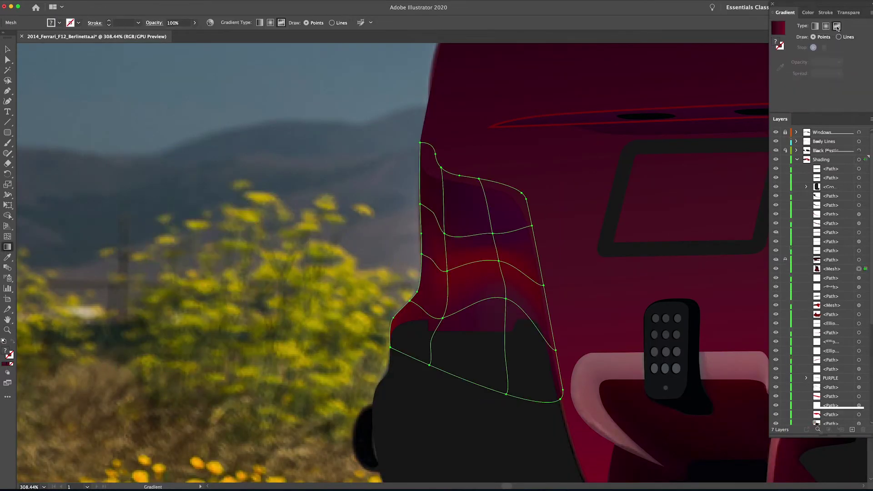
pyautogui.rightClick(519, 228)
pyautogui.click(527, 250)
pyautogui.keyDown('super'); pyautogui.doubleClick(388, 189); pyautogui.keyUp('super')
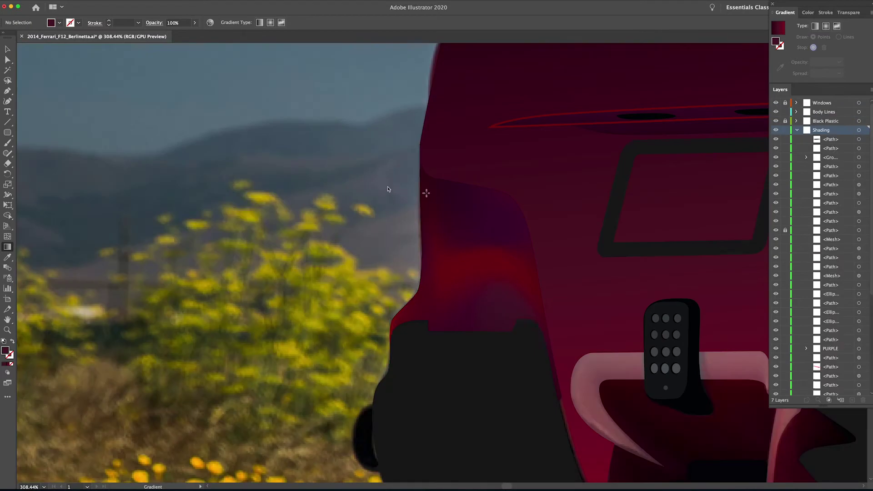
pyautogui.press('v')
pyautogui.click(435, 196)
pyautogui.rightClick(434, 196)
pyautogui.click(339, 214)
# Undo the corner panel's recent mesh reshaping and recolouring edits
pyautogui.press('super+z')
pyautogui.press('super+z')
pyautogui.press('super+z')
pyautogui.press('super+z')
pyautogui.press('super+z')
pyautogui.press('super+z')
pyautogui.press('super+z')
pyautogui.press('super+z')
pyautogui.press('super+z')
pyautogui.press('super+z')
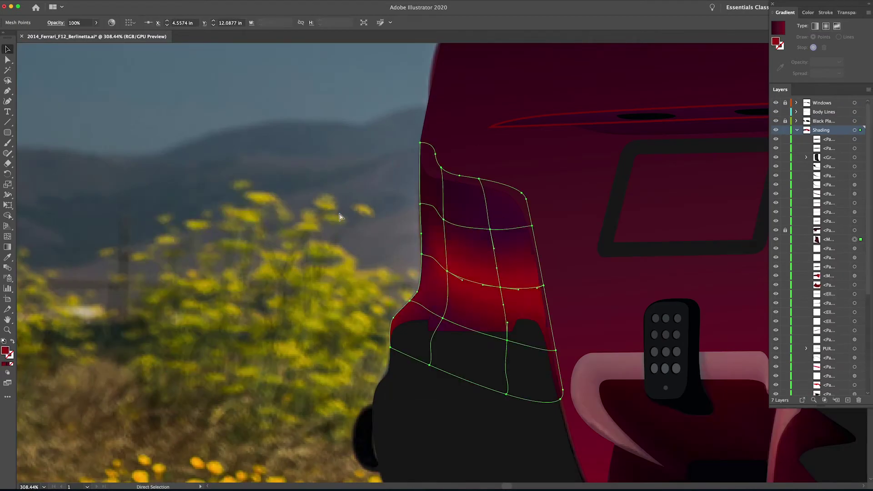
# Fill the whole corner panel mesh with dark red #460010 and delete the mesh
pyautogui.click(464, 243)
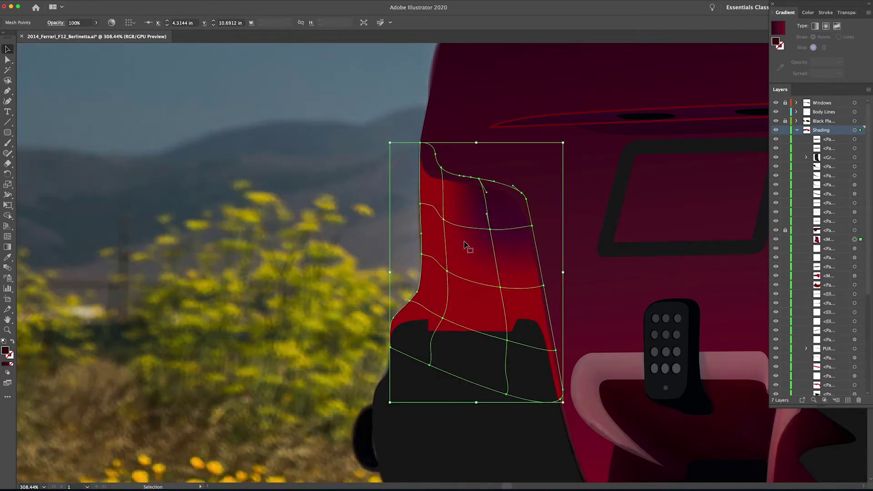
pyautogui.press('g')
pyautogui.click(85, 2)
pyautogui.click(449, 196)
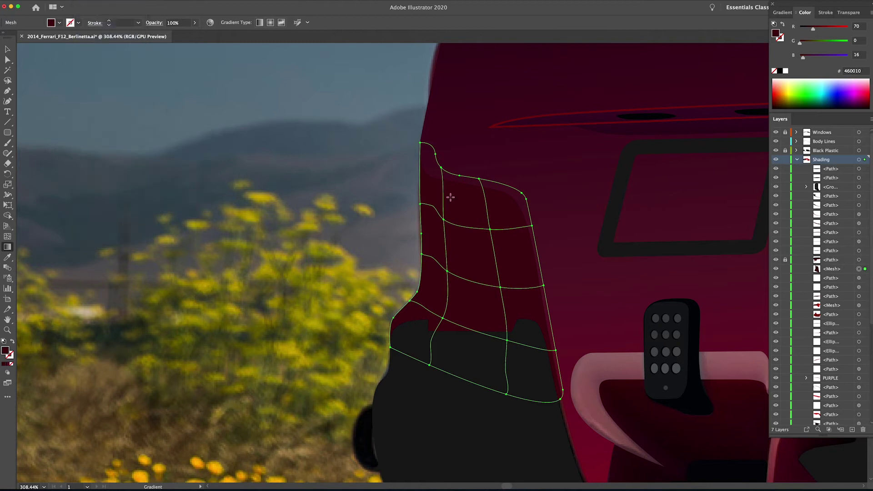
pyautogui.press('v')
pyautogui.press('Delete')
# Retrace the left rear corner panel as a closed path with the Pen tool, ending over the black plastic
pyautogui.press('p')
pyautogui.click(391, 357)
pyautogui.click(415, 298)
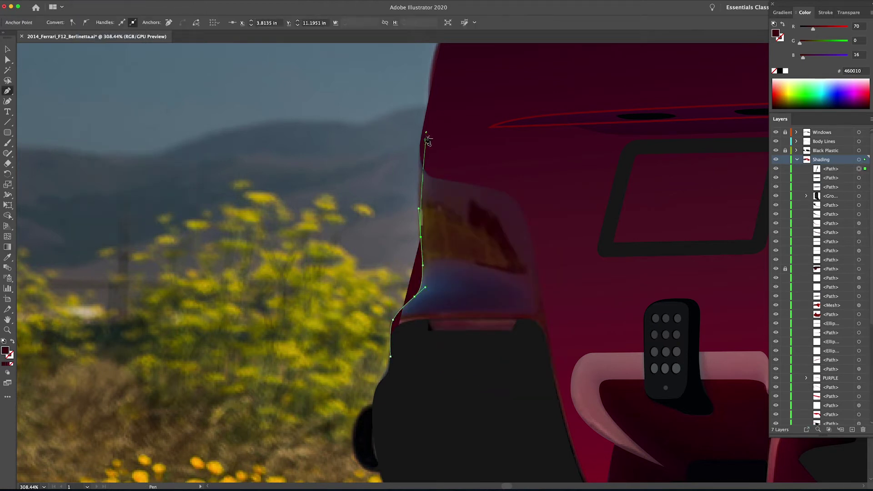
pyautogui.moveTo(422, 135); pyautogui.dragTo(429, 119)
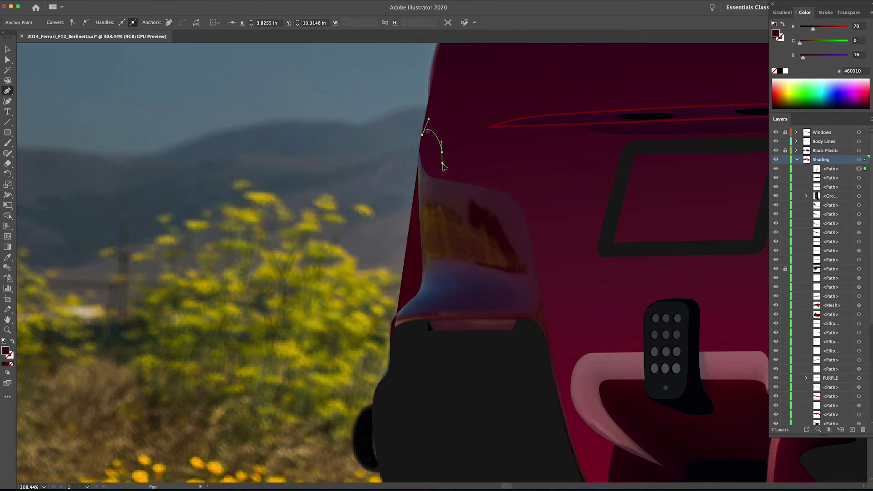
pyautogui.moveTo(479, 181); pyautogui.dragTo(508, 186)
pyautogui.moveTo(542, 230); pyautogui.dragTo(549, 270)
pyautogui.click(555, 344)
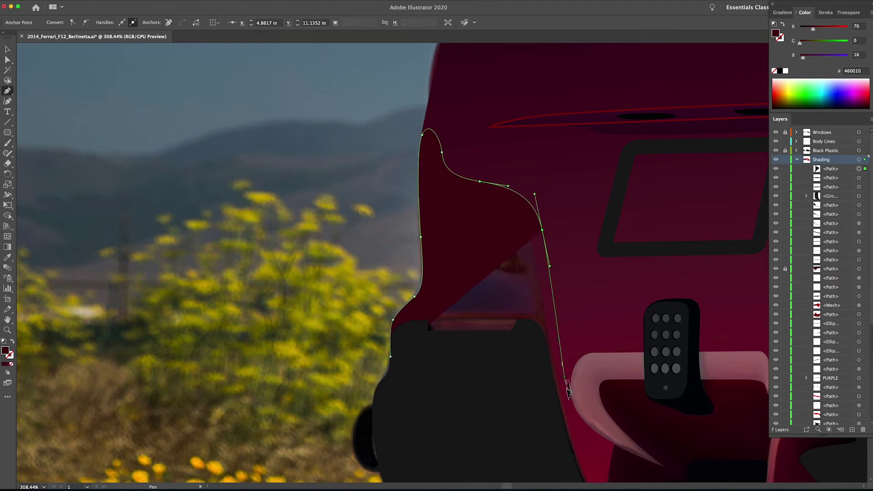
pyautogui.moveTo(565, 380); pyautogui.dragTo(574, 419)
pyautogui.click(391, 357)
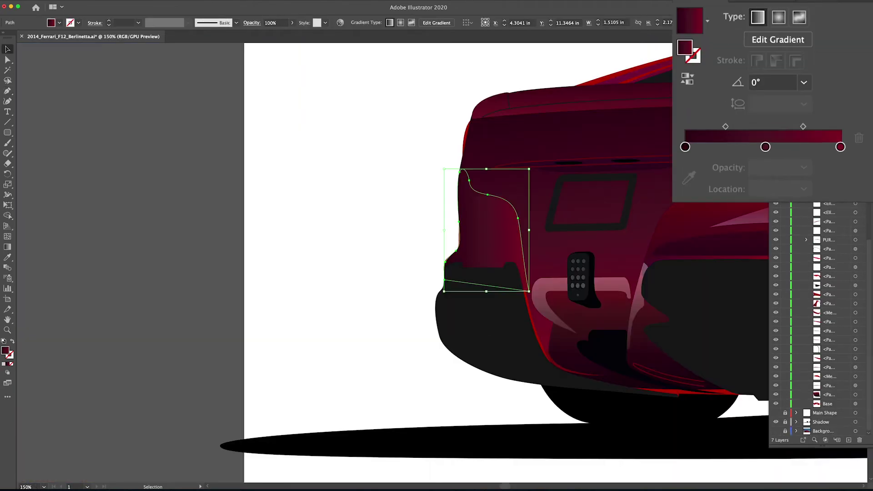
# Apply a freeform gradient to the corner panel and set its top colour point to dark purple #510330
pyautogui.click(802, 24)
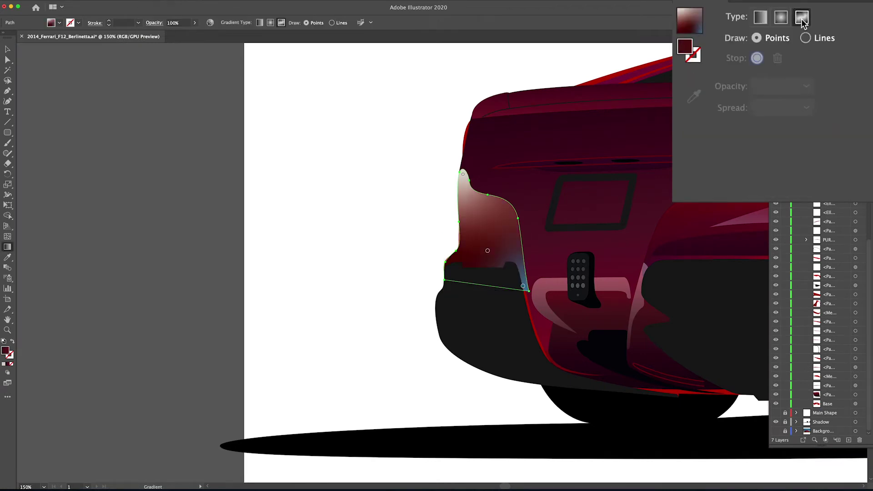
pyautogui.click(463, 174)
pyautogui.doubleClick(777, 42)
pyautogui.click(631, 100)
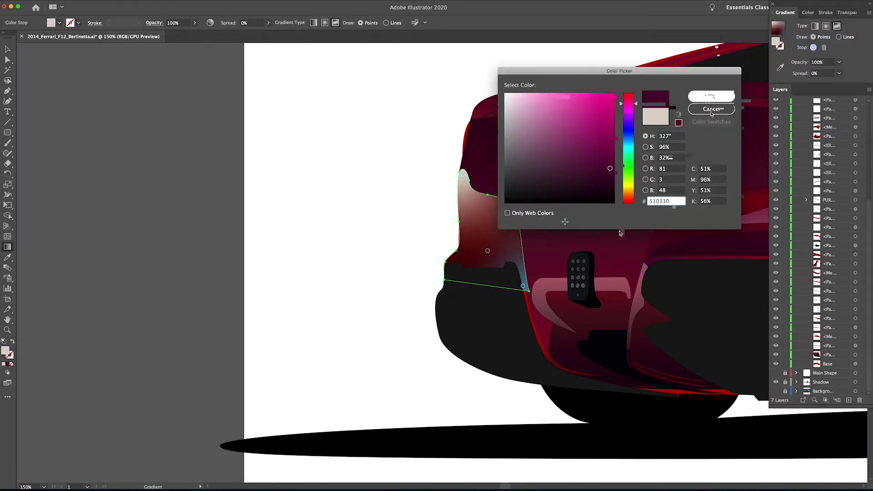
pyautogui.click(711, 109)
# Set the freeform colour point at the panel's lower inner corner to dark red #8e0023
pyautogui.doubleClick(776, 42)
pyautogui.click(630, 97)
pyautogui.click(567, 116)
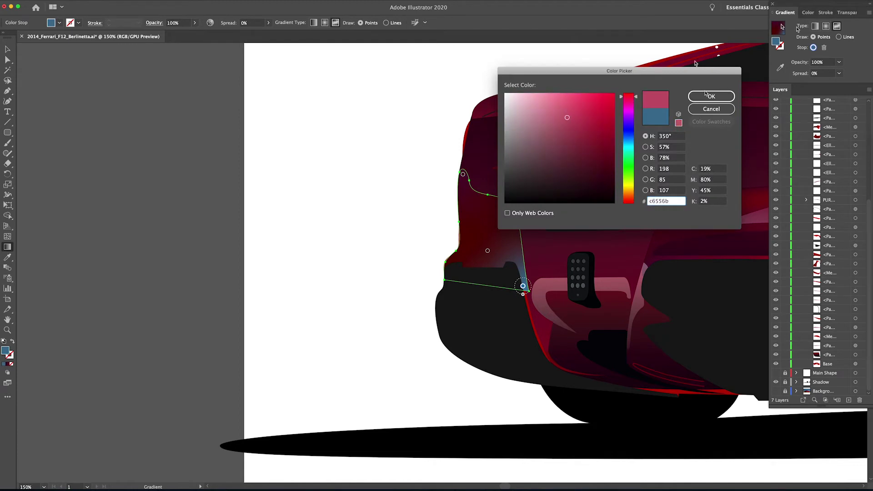
pyautogui.click(712, 95)
pyautogui.click(813, 48)
pyautogui.moveTo(766, 80); pyautogui.dragTo(740, 92)
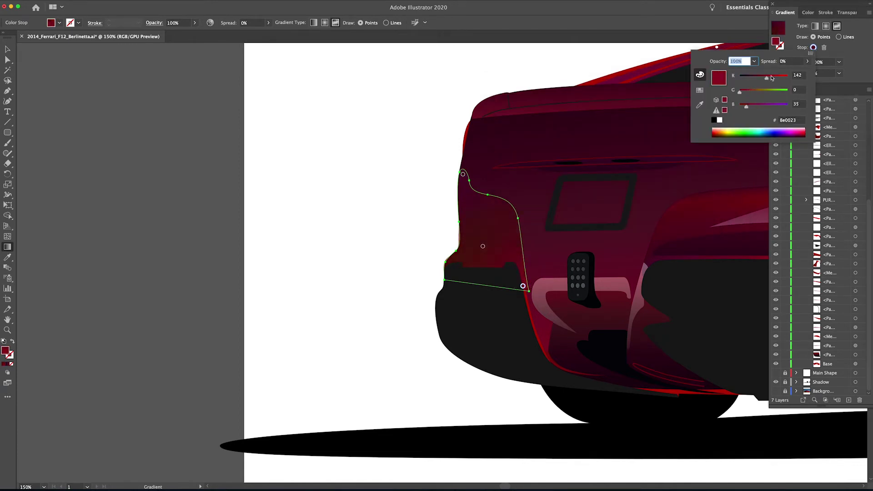
# Add and adjust purple and dark red colour points in the panel's upper half and move the panel below the locked path in Shading
pyautogui.click(490, 250)
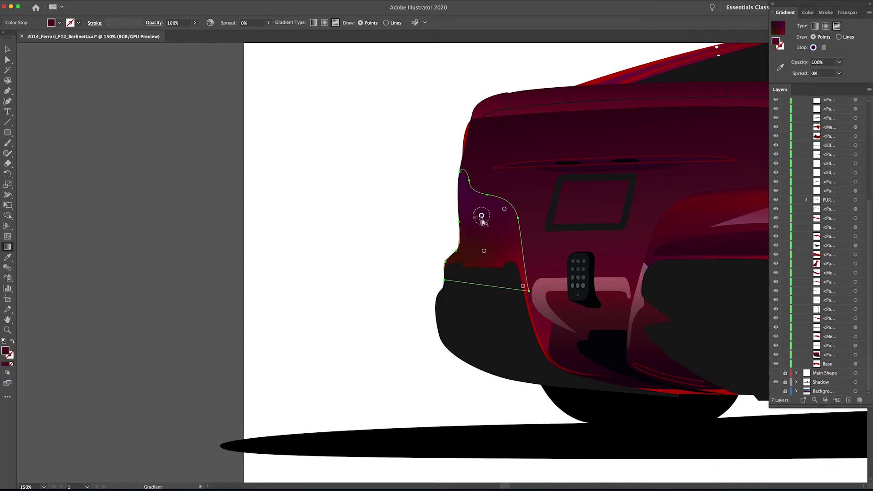
pyautogui.click(813, 48)
pyautogui.moveTo(752, 80); pyautogui.dragTo(762, 79)
pyautogui.click(480, 221)
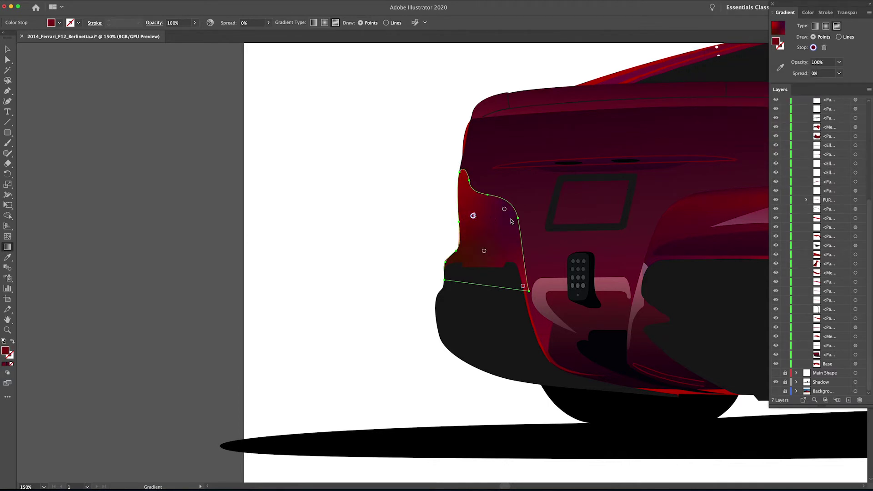
pyautogui.scroll(6, 832, 172)
pyautogui.moveTo(829, 109); pyautogui.dragTo(831, 213)
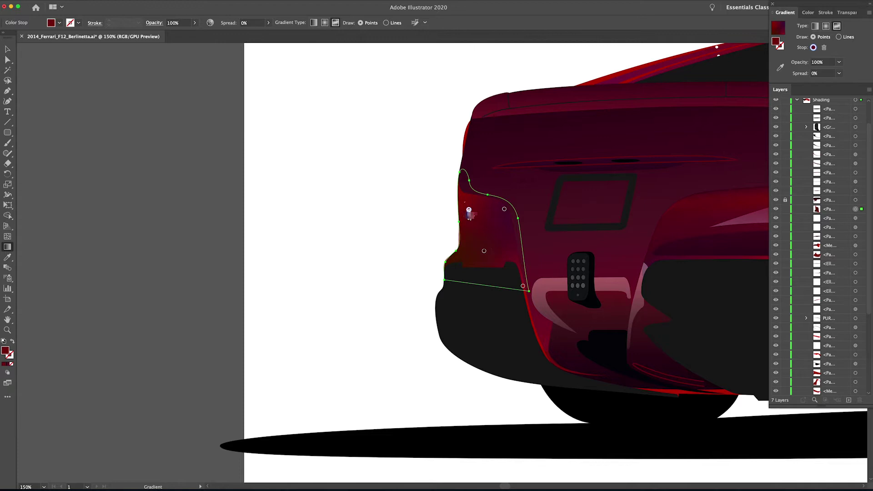
# Recolour the corner panel's upper-left freeform colour point and add a dark brownish-red point below it near the outer edge
pyautogui.doubleClick(814, 49)
pyautogui.moveTo(762, 79); pyautogui.dragTo(753, 80)
pyautogui.click(471, 242)
pyautogui.doubleClick(472, 241)
pyautogui.moveTo(415, 273); pyautogui.dragTo(411, 274)
pyautogui.click(471, 244)
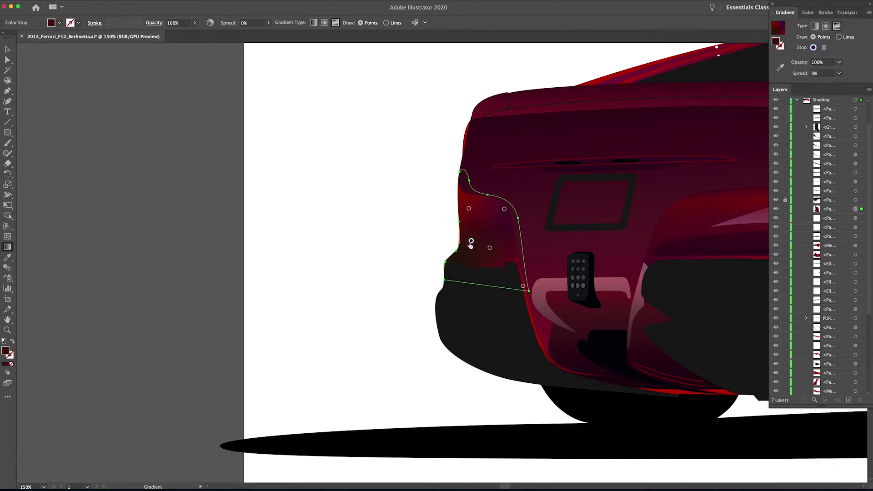
# Darken the corner panel's lower middle with a freeform colour point and make its upper inner point a purplish crimson
pyautogui.press('z')
pyautogui.doubleClick(520, 267)
pyautogui.moveTo(182, 232); pyautogui.dragTo(476, 330)
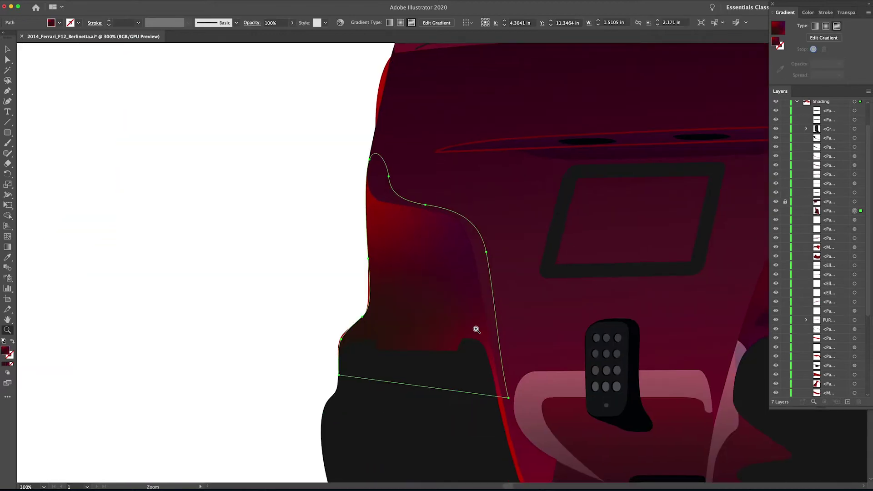
pyautogui.press('g')
pyautogui.click(434, 318)
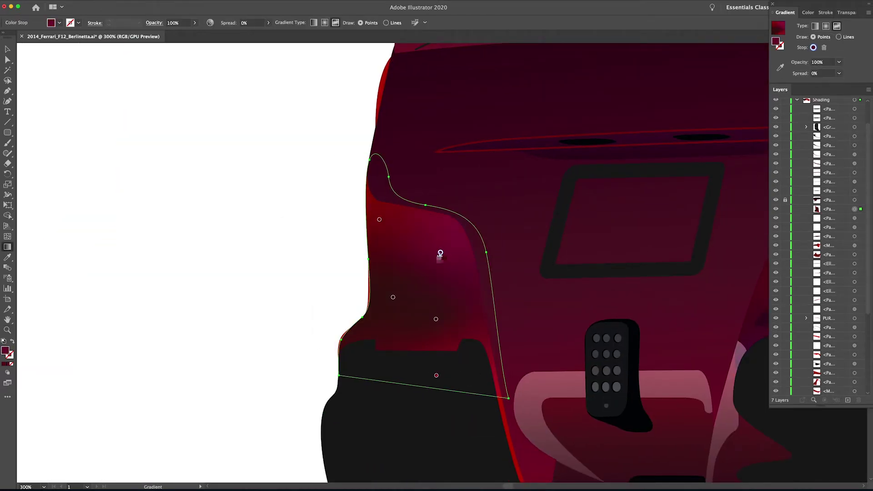
pyautogui.press('v')
pyautogui.hotkey('ctrl', 'shift', 'a')
pyautogui.hotkey('ctrl', '0')
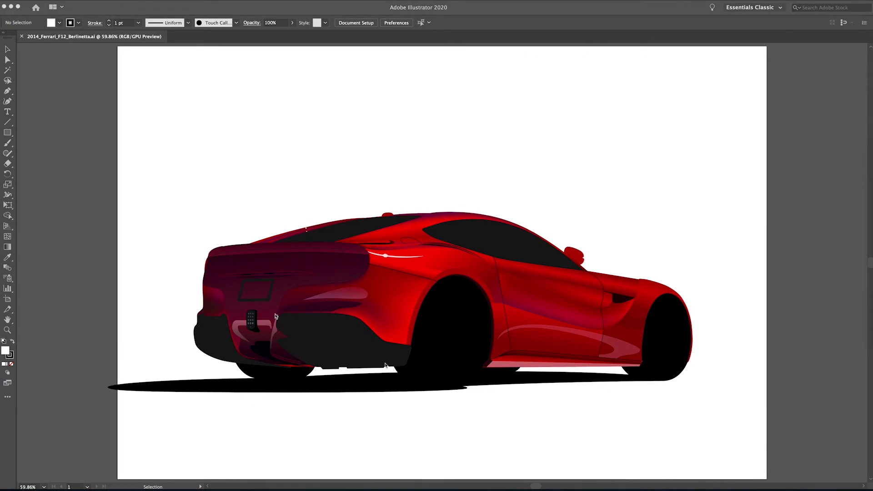
pyautogui.click(468, 399)
# Hide the Base path and Shadow layer and toggle the corner panel's visibility to compare its shading with the background photo
pyautogui.press('z')
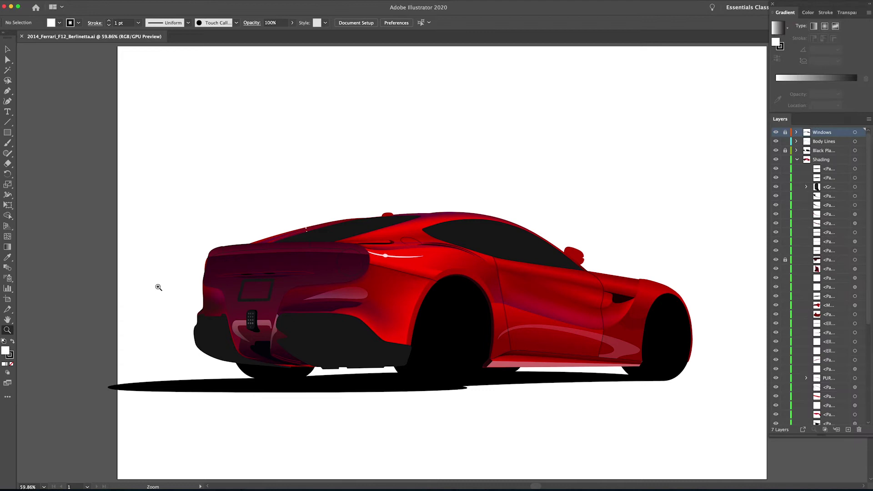
pyautogui.moveTo(230, 276); pyautogui.dragTo(269, 291)
pyautogui.click(216, 283)
pyautogui.press('v')
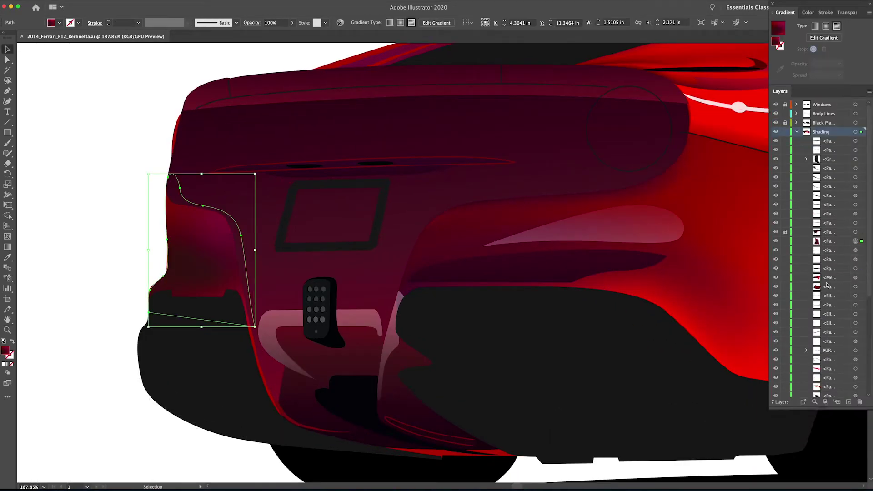
pyautogui.scroll(-10, 827, 285)
pyautogui.click(777, 383)
pyautogui.click(776, 392)
pyautogui.click(776, 243)
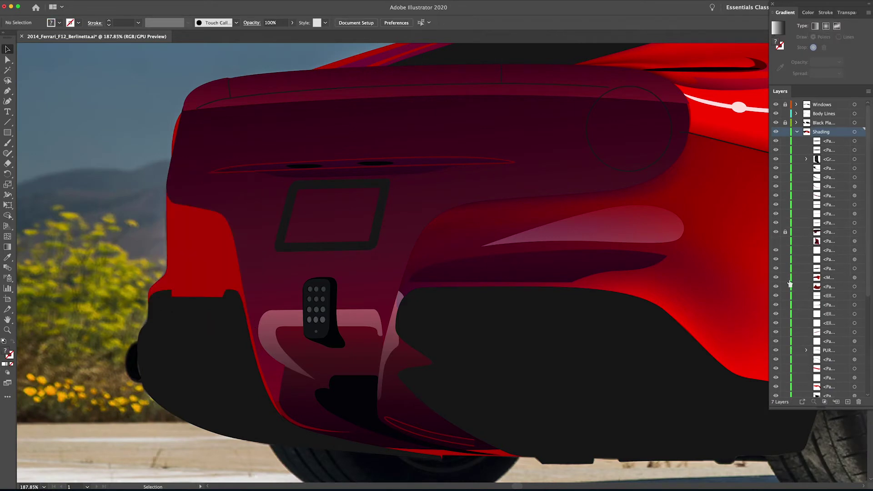
pyautogui.scroll(-5, 818, 295)
pyautogui.click(775, 147)
pyautogui.click(776, 147)
pyautogui.click(776, 149)
# Set the corner panel's bottom freeform colour point to #780320 and add #580023 points along its upper edge
pyautogui.click(221, 231)
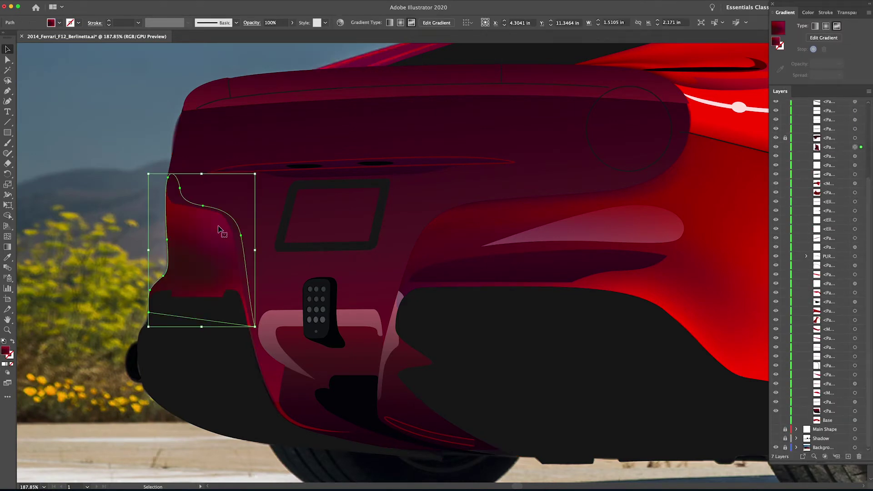
pyautogui.press('g')
pyautogui.click(212, 236)
pyautogui.click(808, 12)
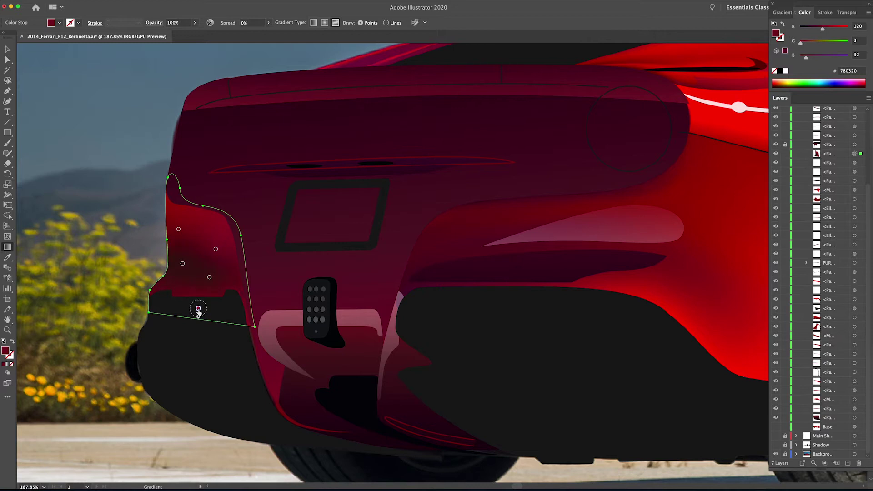
pyautogui.moveTo(831, 28); pyautogui.dragTo(823, 28)
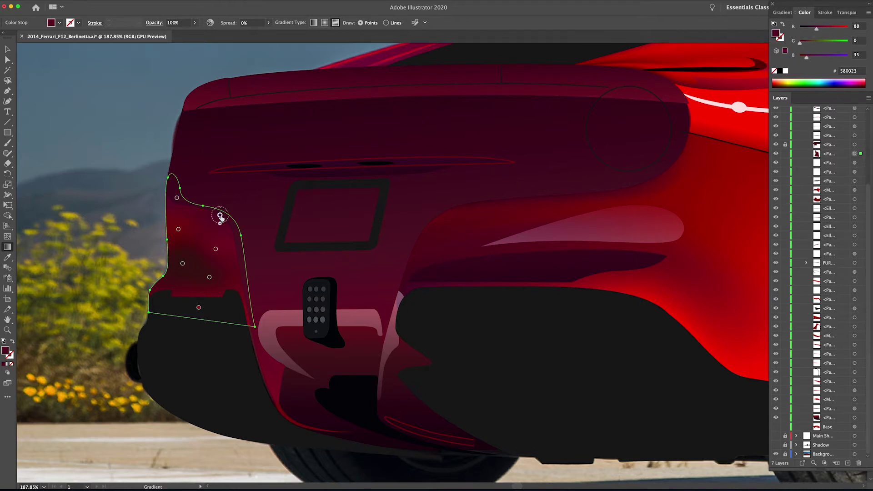
pyautogui.moveTo(215, 249); pyautogui.dragTo(211, 243)
pyautogui.click(183, 264)
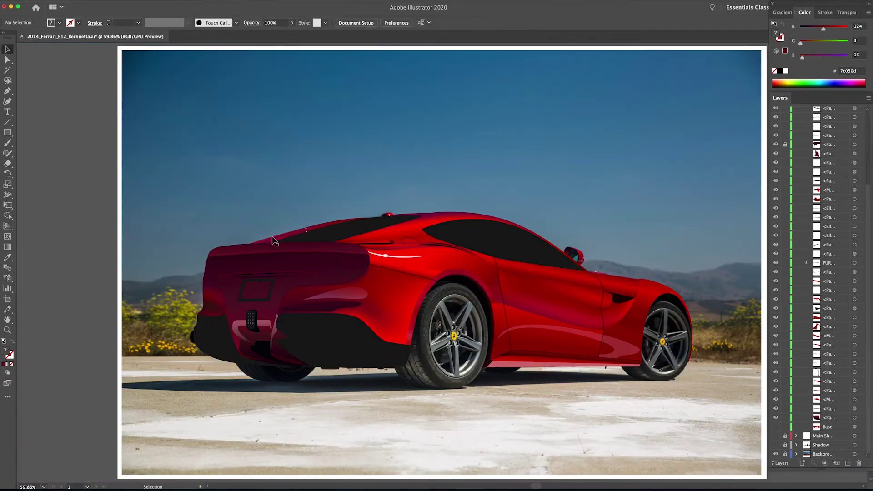
# Retune the corner panel's freeform colour points, using #580018 at the upper inner edge, #7f033b at upper left and #3b0f17 at lower left
pyautogui.click(225, 307)
pyautogui.press('g')
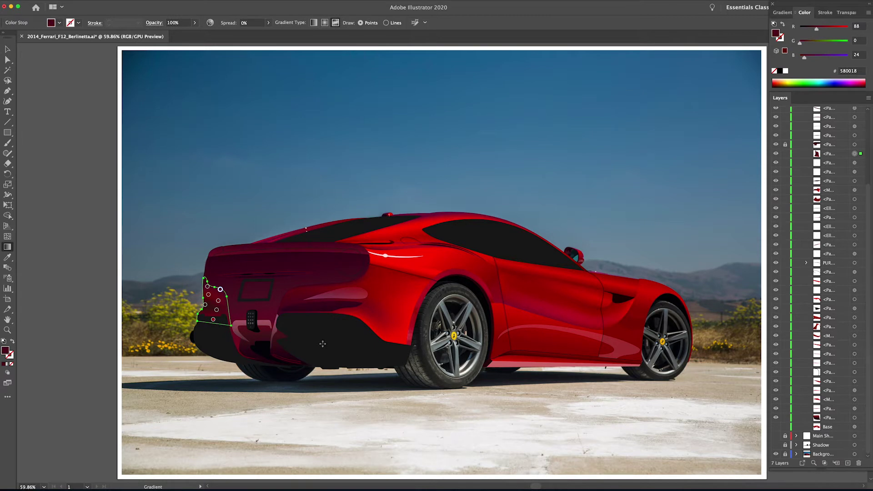
pyautogui.press('v')
pyautogui.press('super+equal')
pyautogui.press('super+equal')
pyautogui.press('super+equal')
pyautogui.moveTo(480, 297); pyautogui.dragTo(416, 279)
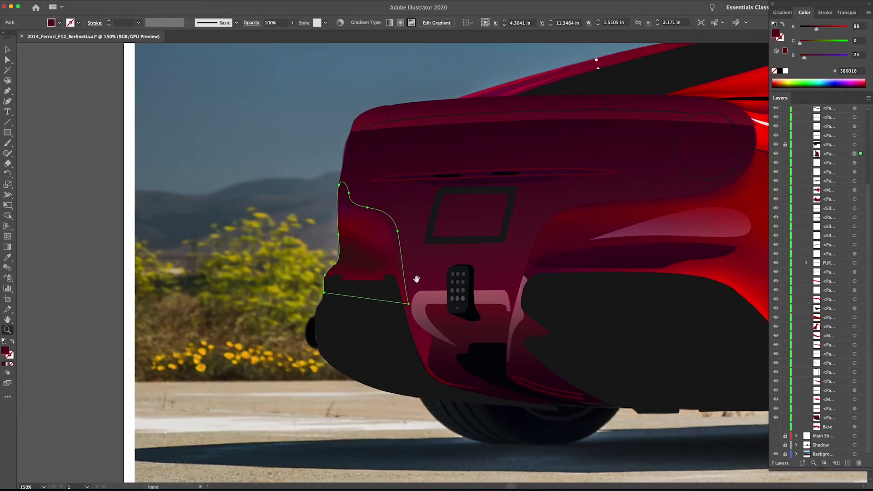
pyautogui.press('g')
pyautogui.click(377, 241)
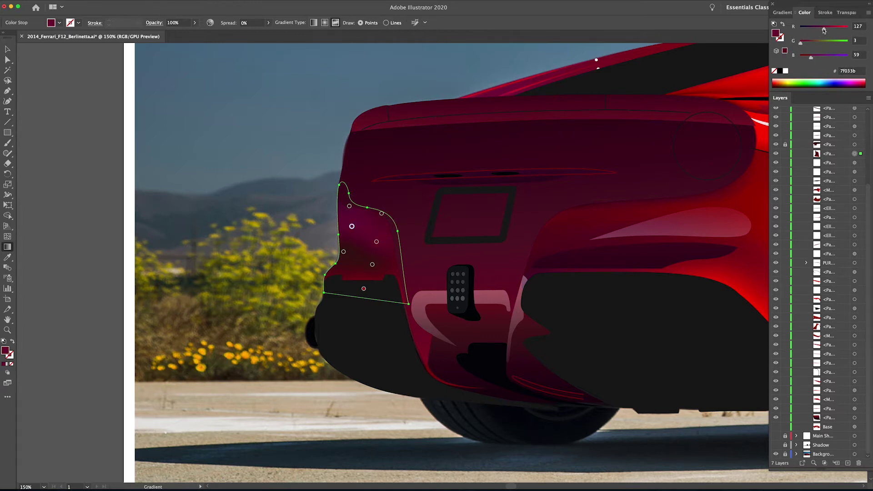
pyautogui.click(372, 264)
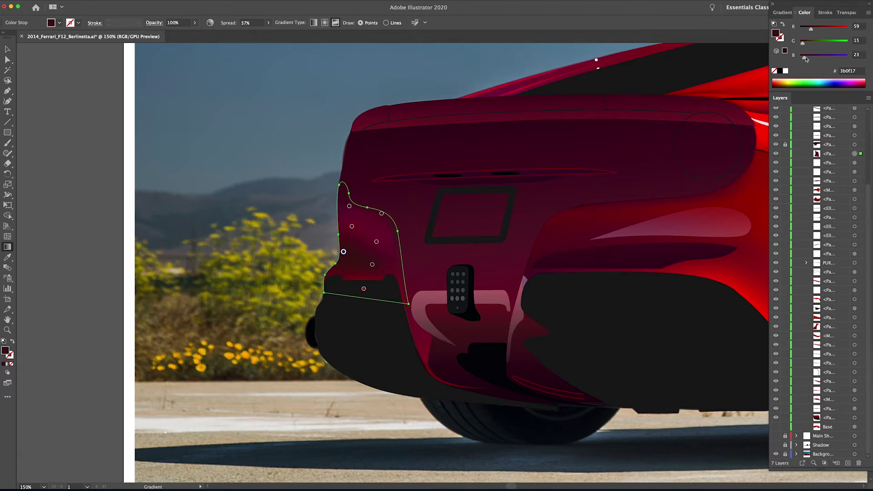
pyautogui.click(363, 289)
# Hide the background photo and show the Shadow layer and Base path to review the whole car
pyautogui.press('v')
pyautogui.click(245, 156)
pyautogui.moveTo(599, 256); pyautogui.dragTo(548, 259)
pyautogui.press('super+0')
pyautogui.click(776, 454)
pyautogui.click(776, 445)
pyautogui.click(776, 428)
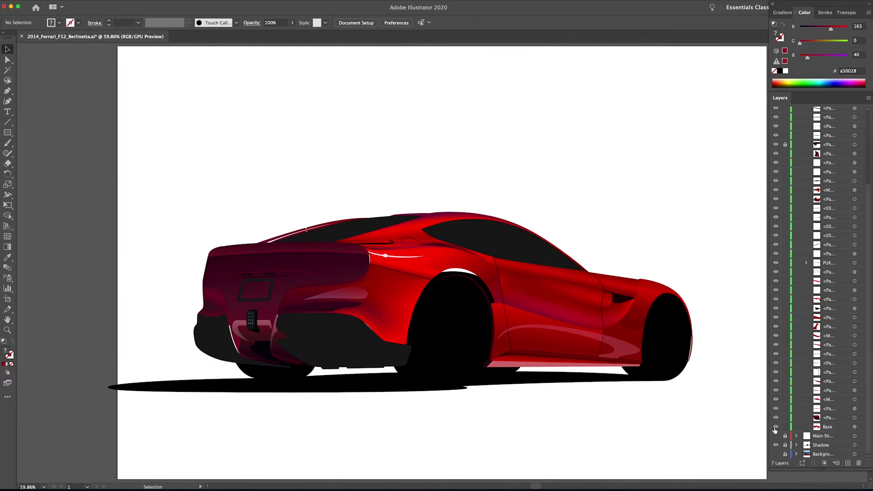
# Show the background photo again, hide the Base path and Shadow layer, and hide the locked rear panel path in Shading
pyautogui.press('z')
pyautogui.moveTo(181, 306); pyautogui.dragTo(255, 307)
pyautogui.click(776, 427)
pyautogui.click(776, 446)
pyautogui.click(776, 454)
pyautogui.moveTo(449, 298); pyautogui.dragTo(454, 298)
pyautogui.click(775, 145)
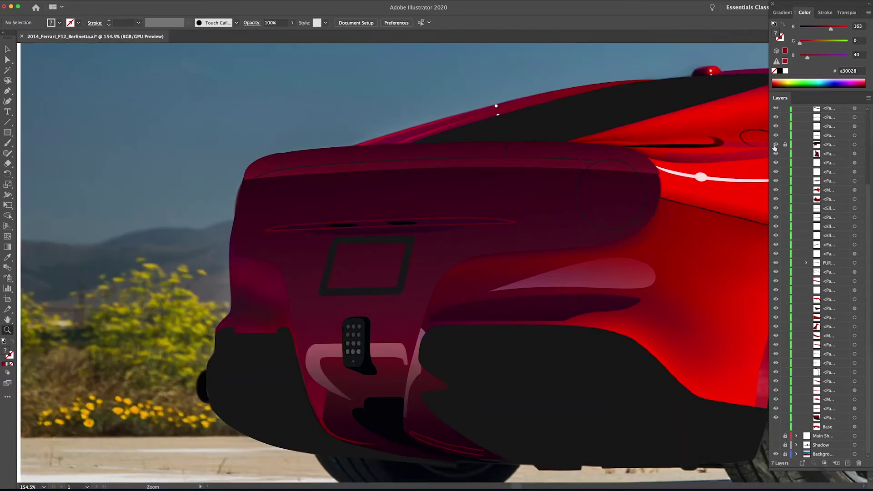
pyautogui.click(776, 144)
pyautogui.moveTo(235, 250); pyautogui.dragTo(259, 249)
# Trace a closed shadow shape along the left corner panel's inner edge with the Pen tool and fill it with a dark colour sampled from the photo
pyautogui.click(349, 433)
pyautogui.moveTo(348, 299); pyautogui.dragTo(347, 276)
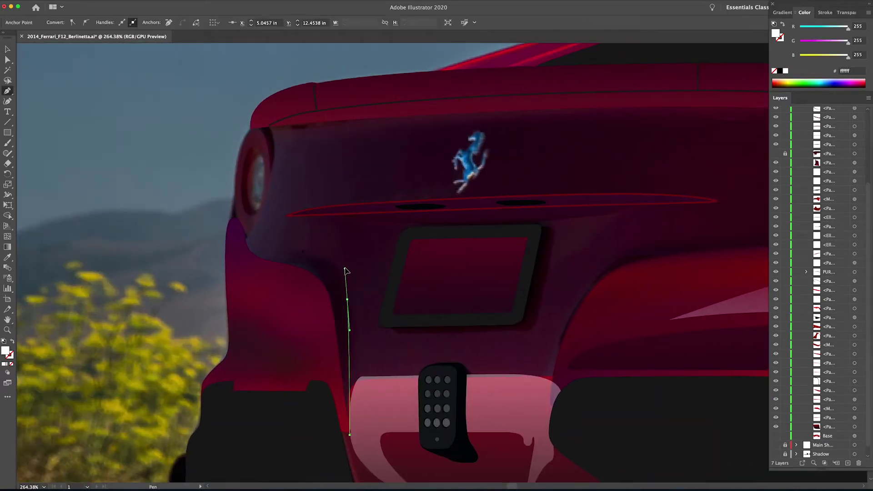
pyautogui.moveTo(284, 255); pyautogui.dragTo(339, 271)
pyautogui.press('super+z')
pyautogui.hotkey('shift', 'x')
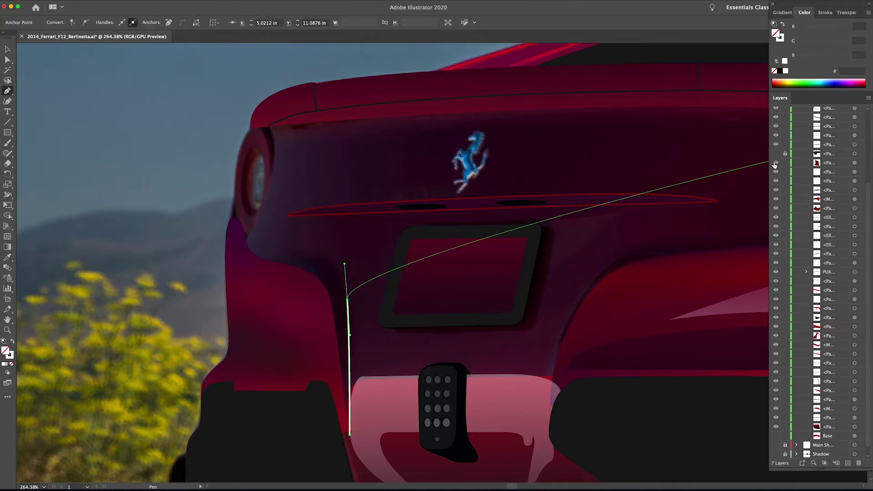
pyautogui.click(776, 163)
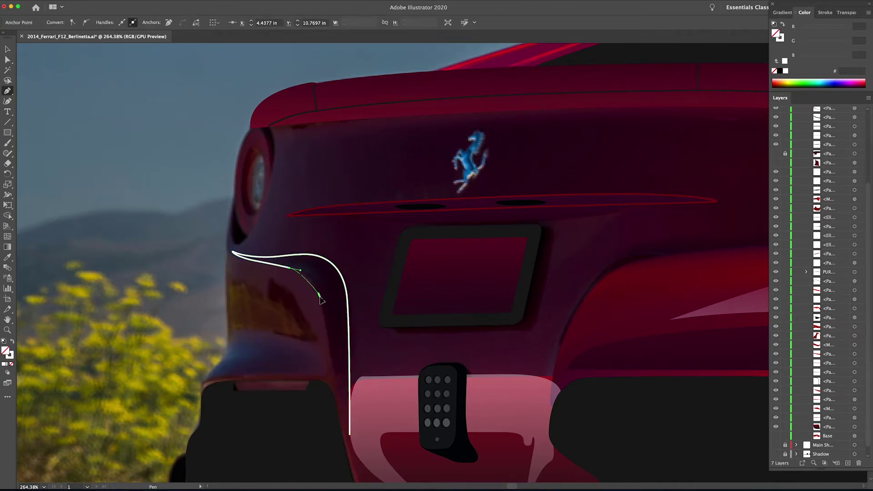
pyautogui.click(350, 435)
pyautogui.press('i')
pyautogui.click(334, 291)
# Hide the gradient mesh covering the right side of the rear bumper
pyautogui.moveTo(625, 302); pyautogui.dragTo(433, 296)
pyautogui.press('v')
pyautogui.click(459, 324)
pyautogui.press('super+3')
# Trace the matching closed shadow shape along the right bumper contour with the Pen tool, filled with #1b0311
pyautogui.press('p')
pyautogui.click(388, 390)
pyautogui.moveTo(490, 278); pyautogui.dragTo(522, 275)
pyautogui.moveTo(650, 270); pyautogui.dragTo(572, 280)
pyautogui.click(599, 275)
pyautogui.moveTo(405, 286); pyautogui.dragTo(347, 288)
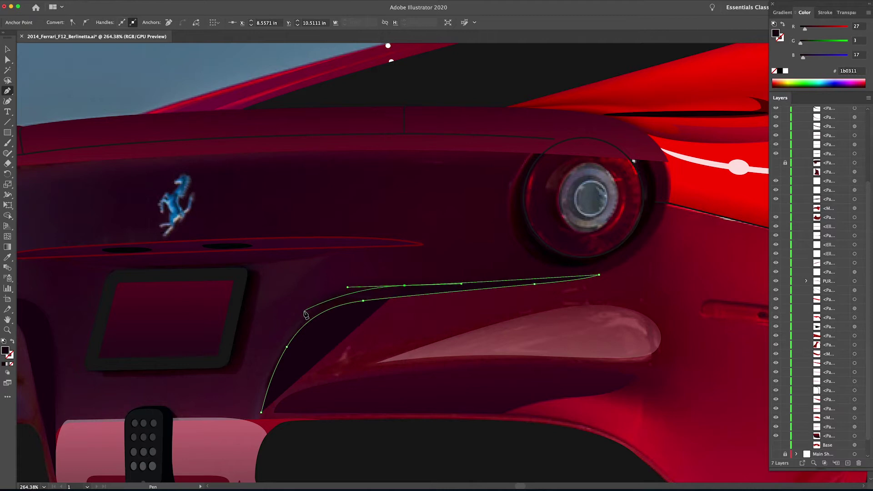
pyautogui.moveTo(303, 311); pyautogui.dragTo(283, 333)
pyautogui.moveTo(268, 382); pyautogui.dragTo(263, 400)
pyautogui.click(259, 413)
pyautogui.click(261, 412)
pyautogui.press('z')
pyautogui.press('i')
# Trace a closed bowl-shaped highlight under the red trim strip, curving down across the licence plate frame
pyautogui.moveTo(96, 335); pyautogui.dragTo(277, 320)
pyautogui.press('v')
pyautogui.moveTo(454, 243)
pyautogui.mouseDown()
pyautogui.moveTo(447, 208)
pyautogui.moveTo(445, 233)
pyautogui.mouseUp()
pyautogui.press('i')
pyautogui.click(468, 223)
pyautogui.press('v')
pyautogui.click(471, 270)
pyautogui.press('p')
pyautogui.click(540, 230)
pyautogui.moveTo(474, 258); pyautogui.dragTo(464, 269)
pyautogui.moveTo(371, 294); pyautogui.dragTo(303, 293)
pyautogui.moveTo(264, 257); pyautogui.dragTo(247, 244)
pyautogui.moveTo(219, 240); pyautogui.dragTo(195, 242)
pyautogui.click(540, 230)
# Copy the right bumper highlight's transparent white gradient onto the bowl-shaped path and run it vertically
pyautogui.press('v')
pyautogui.press('i')
pyautogui.click(696, 316)
pyautogui.press('g')
pyautogui.moveTo(378, 326); pyautogui.dragTo(379, 140)
pyautogui.press('v')
# Move the bowl-shaped highlight directly above the locked path in Shading and show the locked path, corner panel and gradient mesh
pyautogui.press('super+minus')
pyautogui.scroll(5, 819, 137)
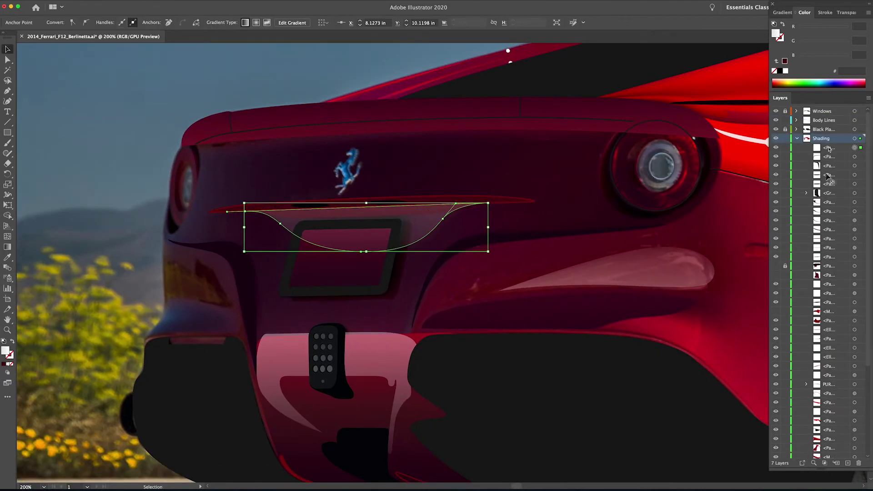
pyautogui.moveTo(829, 149); pyautogui.dragTo(828, 261)
pyautogui.click(776, 266)
pyautogui.click(776, 275)
pyautogui.click(776, 311)
# Hide the background photo, show the Shadow layer and view the whole car with nothing selected
pyautogui.press('super+0')
pyautogui.scroll(-5, 777, 319)
pyautogui.click(776, 453)
pyautogui.click(776, 446)
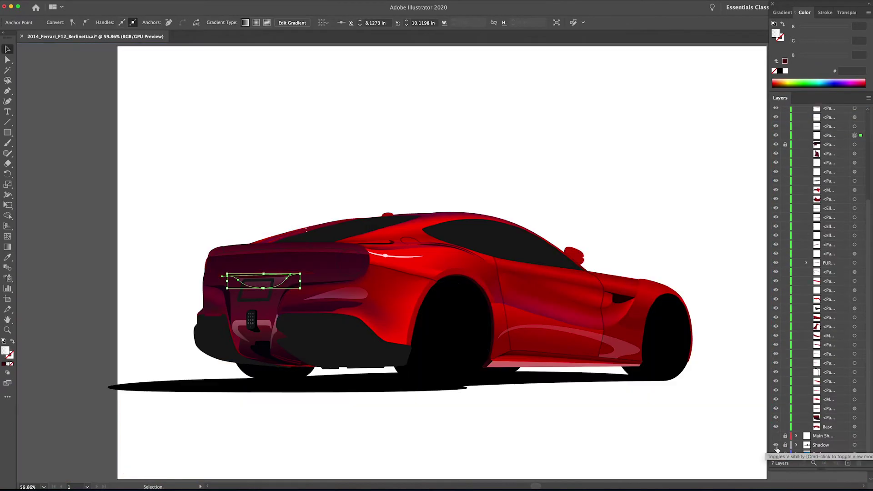
pyautogui.click(717, 438)
# Fill the licence plate frame path with very dark red #23010b
pyautogui.press('z')
pyautogui.moveTo(264, 290); pyautogui.dragTo(318, 294)
pyautogui.press('v')
pyautogui.click(288, 335)
pyautogui.doubleClick(776, 34)
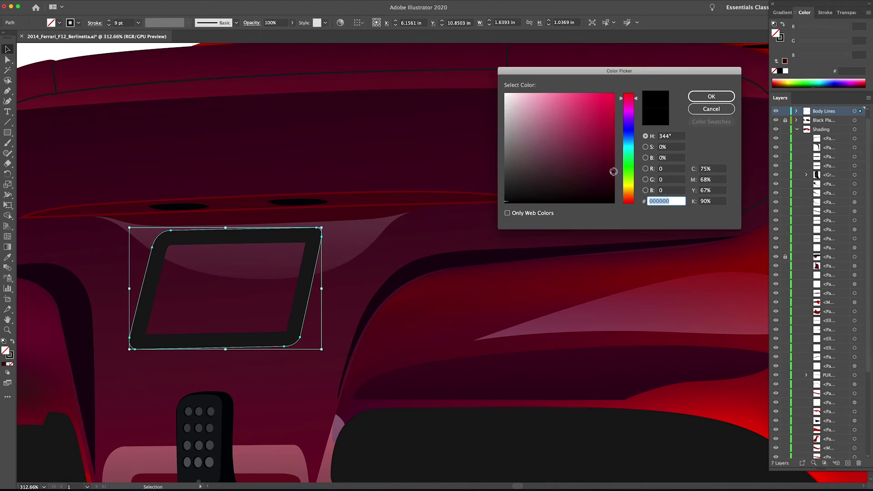
pyautogui.moveTo(613, 172); pyautogui.dragTo(613, 188)
pyautogui.click(704, 96)
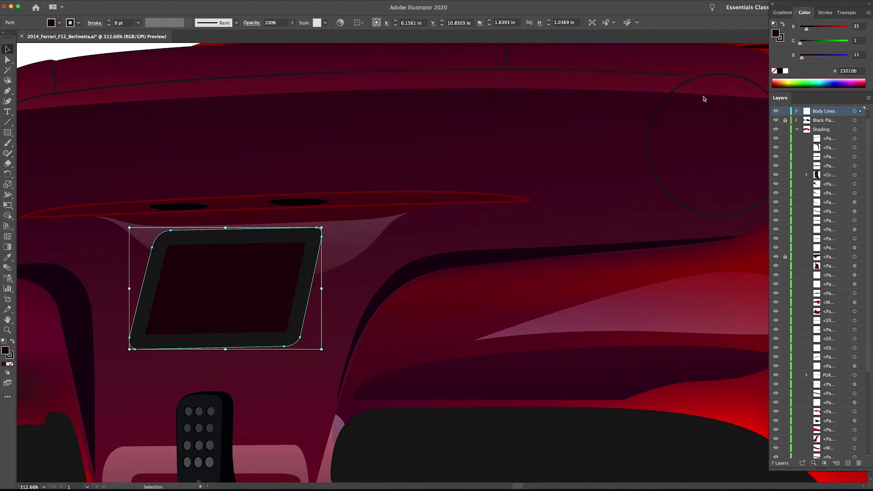
# Redirect the bowl-shaped highlight's linear gradient so it fades vertically from the trim strip to below the licence plate
pyautogui.click(357, 253)
pyautogui.press('g')
pyautogui.moveTo(321, 157); pyautogui.dragTo(318, 264)
pyautogui.moveTo(271, 124); pyautogui.dragTo(266, 285)
pyautogui.moveTo(276, 92); pyautogui.dragTo(279, 480)
pyautogui.moveTo(296, 210); pyautogui.dragTo(295, 376)
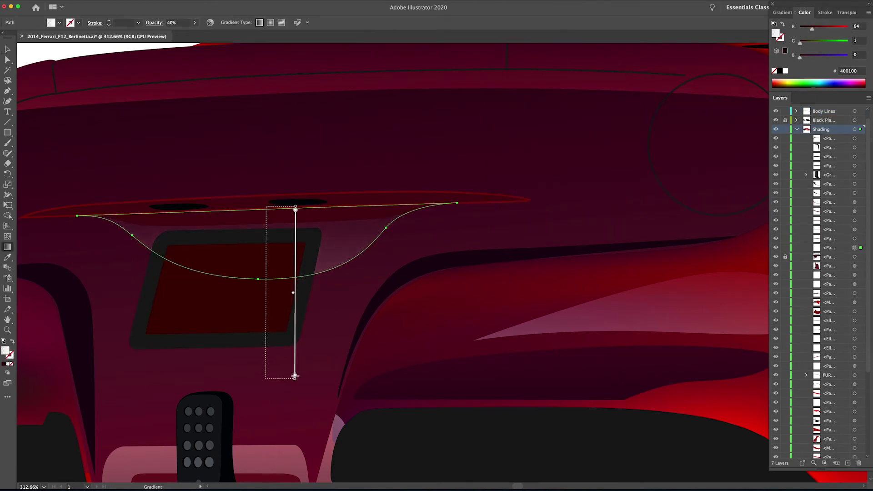
pyautogui.press('v')
pyautogui.press('super+shift+a')
pyautogui.press('super+0')
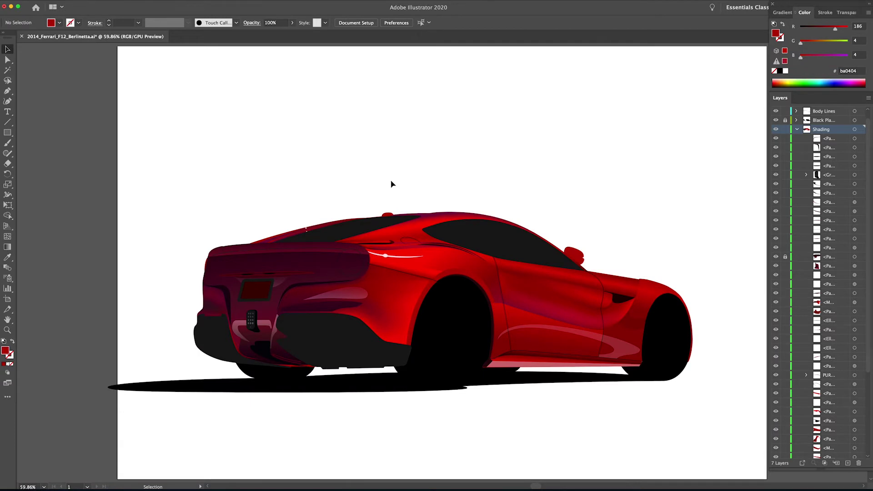
# Recolour the shape behind the trim strip dark red #59020a and tint the strip's two black ovals dark red
pyautogui.press('z')
pyautogui.moveTo(246, 269); pyautogui.dragTo(425, 310)
pyautogui.moveTo(440, 305); pyautogui.dragTo(544, 234)
pyautogui.press('v')
pyautogui.click(555, 233)
pyautogui.press('super+shift+a')
pyautogui.click(562, 235)
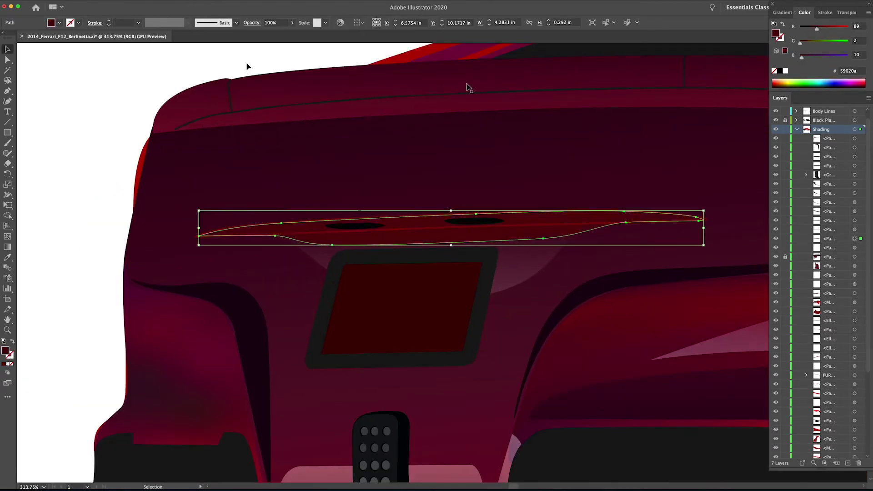
pyautogui.press('super+shift+a')
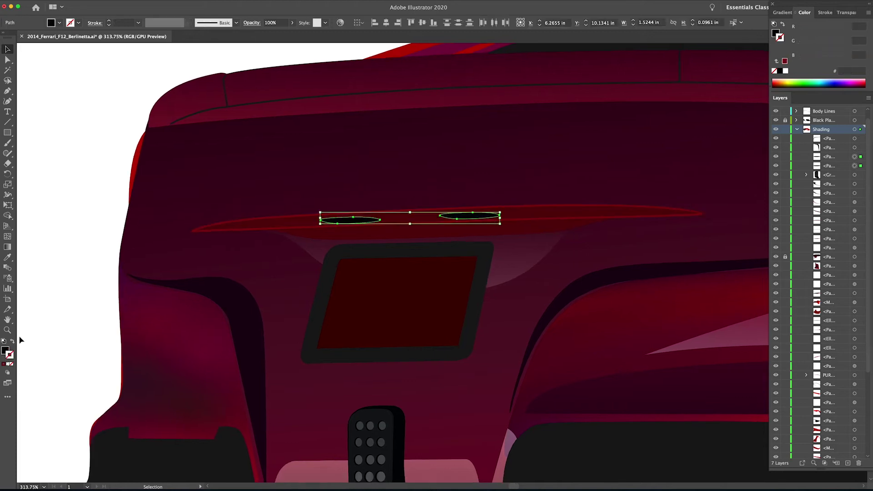
pyautogui.moveTo(800, 28); pyautogui.dragTo(806, 29)
pyautogui.press('super+shift+a')
# Refine the anchor points of the dark shadow shape along the right bumper contour with the Direct Selection tool
pyautogui.press('z')
pyautogui.moveTo(573, 276); pyautogui.dragTo(623, 304)
pyautogui.moveTo(623, 304); pyautogui.dragTo(353, 226)
pyautogui.press('a')
pyautogui.click(411, 206)
pyautogui.moveTo(249, 305); pyautogui.dragTo(252, 304)
pyautogui.click(413, 206)
pyautogui.moveTo(292, 238); pyautogui.dragTo(292, 241)
pyautogui.moveTo(539, 245); pyautogui.dragTo(250, 270)
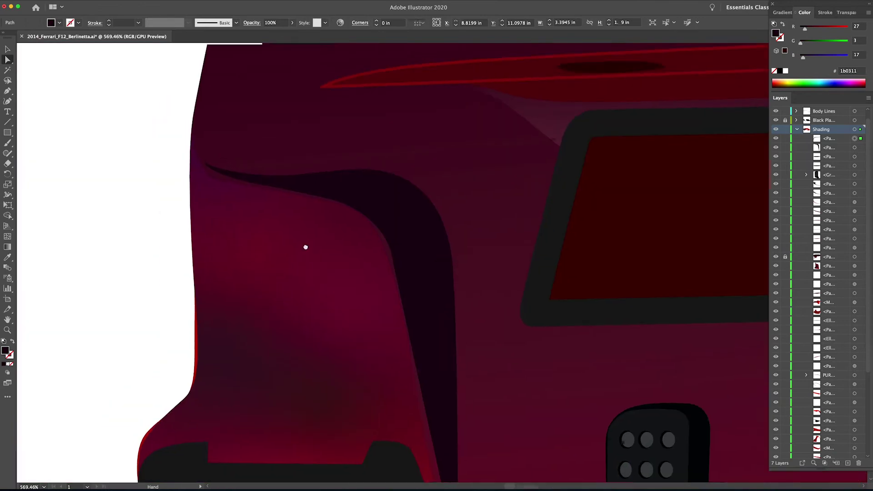
# Nudge the anchor points along the curved edges of the dark shadow shape at the left bumper corner
pyautogui.click(380, 238)
pyautogui.click(510, 280)
pyautogui.moveTo(510, 279); pyautogui.dragTo(507, 279)
pyautogui.click(378, 239)
pyautogui.moveTo(328, 229)
pyautogui.mouseDown()
pyautogui.moveTo(316, 234)
pyautogui.moveTo(330, 221)
pyautogui.mouseUp()
pyautogui.click(330, 218)
# Reshape the pointed tip of the left corner's dark shadow by adjusting its anchor points and curve handles
pyautogui.press('z')
pyautogui.moveTo(333, 221); pyautogui.dragTo(348, 280)
pyautogui.press('a')
pyautogui.moveTo(254, 216); pyautogui.dragTo(258, 206)
pyautogui.moveTo(226, 201); pyautogui.dragTo(235, 215)
pyautogui.moveTo(374, 257); pyautogui.dragTo(375, 261)
pyautogui.moveTo(235, 237); pyautogui.dragTo(219, 240)
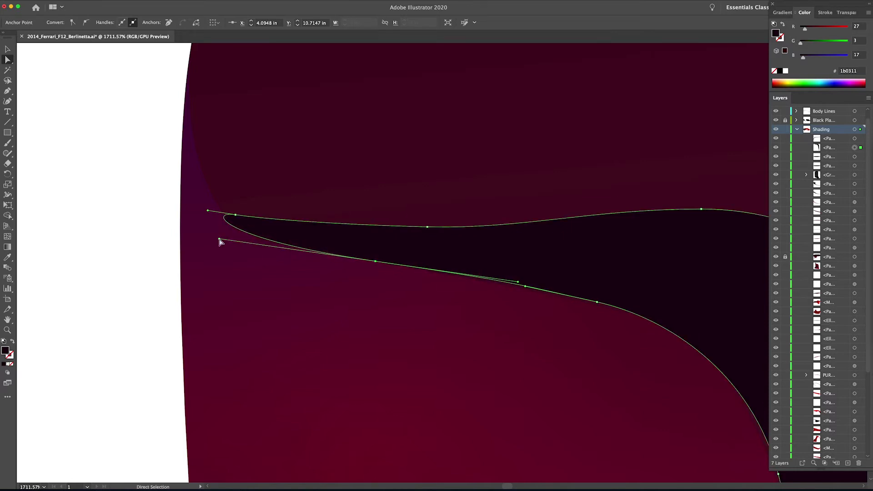
# Reposition the remaining anchor points down to the lower end of the left corner's dark shadow shape
pyautogui.moveTo(587, 364); pyautogui.dragTo(327, 246)
pyautogui.moveTo(517, 355); pyautogui.dragTo(518, 359)
pyautogui.press('super+0')
pyautogui.click(279, 170)
pyautogui.moveTo(490, 313); pyautogui.dragTo(486, 309)
pyautogui.press('z')
pyautogui.keyDown('alt'); pyautogui.click(400, 292); pyautogui.keyUp('alt')
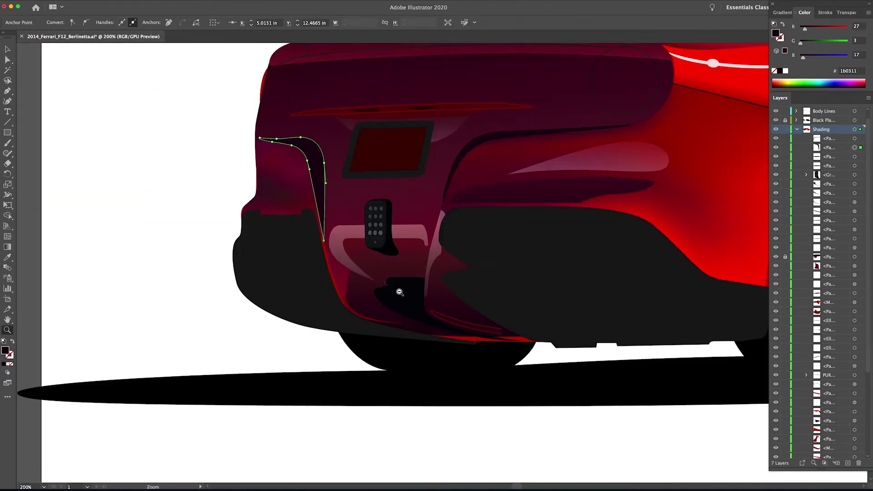
# Hide the large dark rear panel and the Base shape, and show the background photo as reference
pyautogui.moveTo(400, 292); pyautogui.dragTo(523, 261)
pyautogui.click(776, 257)
pyautogui.scroll(-5, 777, 291)
pyautogui.click(776, 427)
pyautogui.moveTo(632, 181); pyautogui.dragTo(530, 296)
pyautogui.press('v')
pyautogui.click(530, 296)
pyautogui.click(775, 453)
# Toggle the visibility of the lower central bumper panel to compare its shading with the photo
pyautogui.click(776, 418)
pyautogui.click(776, 418)
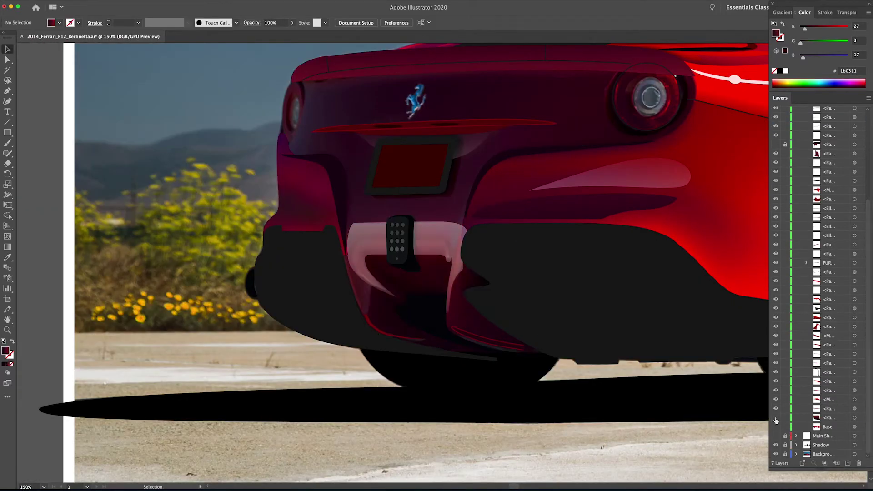
pyautogui.click(775, 417)
pyautogui.click(776, 418)
pyautogui.click(776, 418)
pyautogui.click(776, 417)
pyautogui.click(776, 418)
pyautogui.click(776, 418)
pyautogui.click(776, 418)
pyautogui.click(776, 417)
# Shift the gradient stops of the lower central bumper panel, placing the middle stop at about 65%
pyautogui.click(7, 247)
pyautogui.click(782, 12)
pyautogui.keyDown('super'); pyautogui.click(394, 315); pyautogui.keyUp('super')
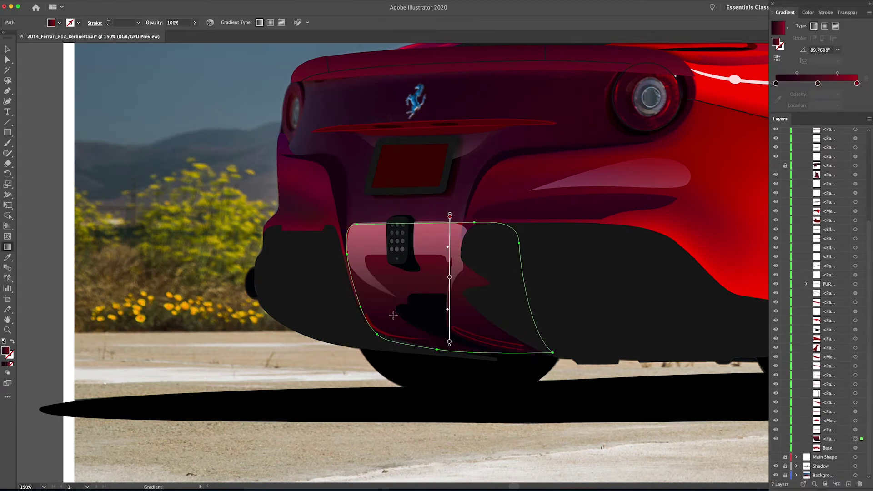
pyautogui.click(793, 84)
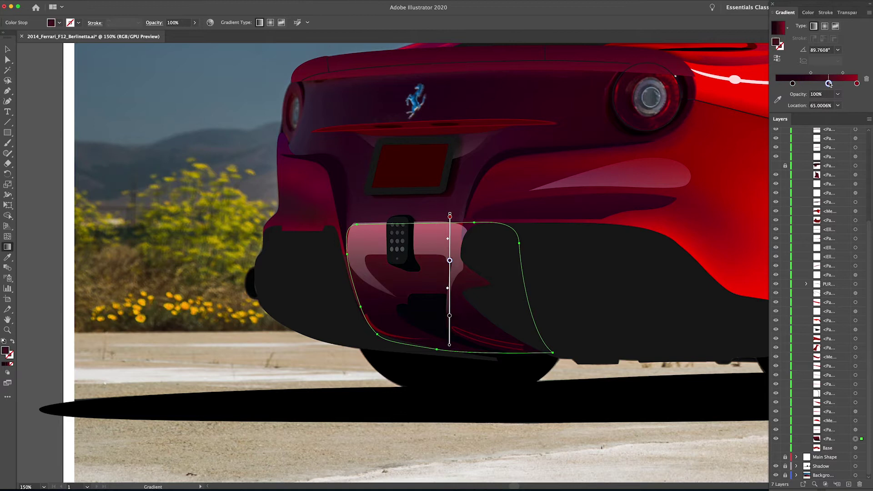
# Set the pale highlight on the lower central bumper panel to 20% opacity and show the Base and rear panel shapes
pyautogui.click(7, 48)
pyautogui.click(424, 245)
pyautogui.click(274, 23)
pyautogui.write('20')
pyautogui.press('Return')
pyautogui.click(164, 136)
pyautogui.click(776, 448)
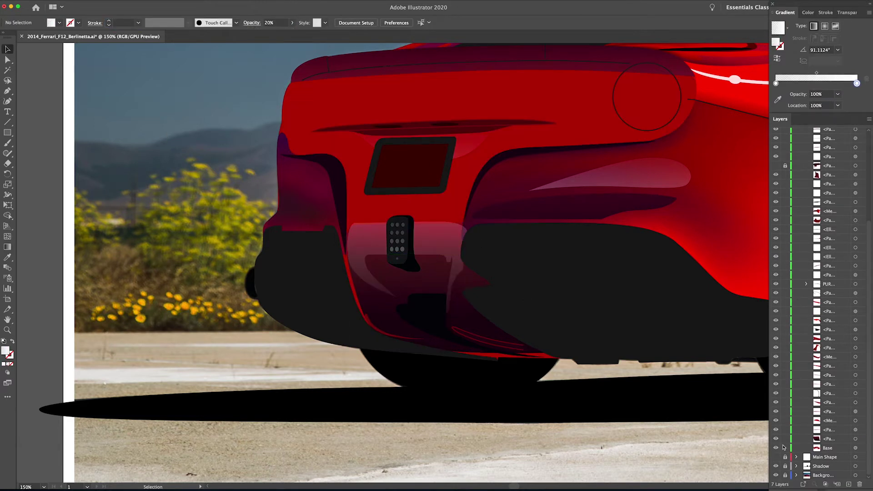
pyautogui.click(776, 166)
# Refine the anchor points of the thin curved red accent along the bottom of the central bumper
pyautogui.press('super+0')
pyautogui.moveTo(336, 200); pyautogui.dragTo(394, 175)
pyautogui.press('z')
pyautogui.moveTo(343, 329); pyautogui.dragTo(534, 384)
pyautogui.press('a')
pyautogui.click(461, 374)
pyautogui.click(470, 381)
pyautogui.moveTo(353, 360); pyautogui.dragTo(335, 374)
pyautogui.moveTo(470, 363); pyautogui.dragTo(495, 366)
pyautogui.press('z')
pyautogui.keyDown('alt'); pyautogui.click(557, 267); pyautogui.keyUp('alt')
pyautogui.keyDown('alt'); pyautogui.click(557, 268); pyautogui.keyUp('alt')
pyautogui.keyDown('alt'); pyautogui.click(558, 268); pyautogui.keyUp('alt')
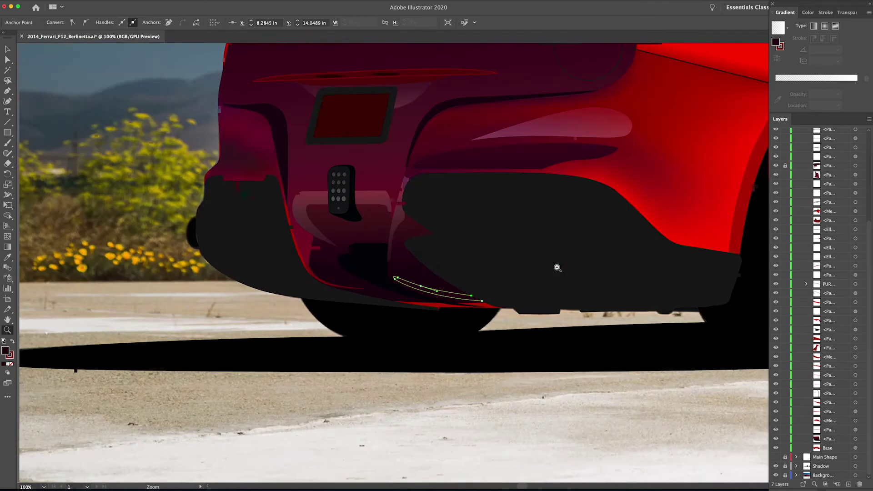
# Reshape the bottom edge of the red Base shape by moving its lower anchor points upward so it stays behind the bumper
pyautogui.press('v')
pyautogui.click(400, 236)
pyautogui.click(337, 295)
pyautogui.click(440, 318)
pyautogui.press('z')
pyautogui.moveTo(334, 298); pyautogui.dragTo(438, 257)
pyautogui.press('a')
pyautogui.click(437, 274)
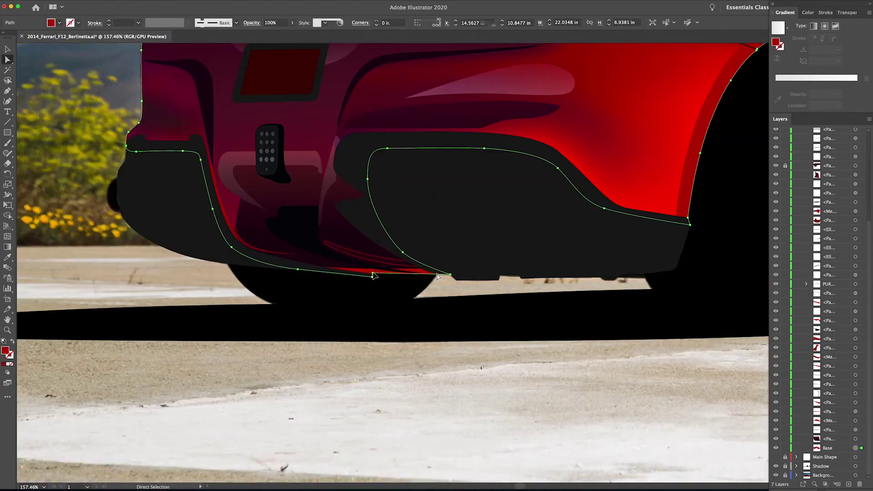
pyautogui.click(373, 273)
pyautogui.moveTo(373, 277)
pyautogui.mouseDown()
pyautogui.moveTo(367, 266)
pyautogui.moveTo(379, 266)
pyautogui.mouseUp()
pyautogui.moveTo(450, 274); pyautogui.dragTo(422, 267)
pyautogui.moveTo(402, 252); pyautogui.dragTo(395, 242)
pyautogui.click(369, 269)
pyautogui.click(495, 291)
pyautogui.moveTo(543, 268); pyautogui.dragTo(495, 290)
pyautogui.moveTo(524, 223); pyautogui.dragTo(517, 264)
# Hide the rear panel, Base and remaining covering path to expose the photo around the left tail light
pyautogui.moveTo(356, 117); pyautogui.dragTo(415, 259)
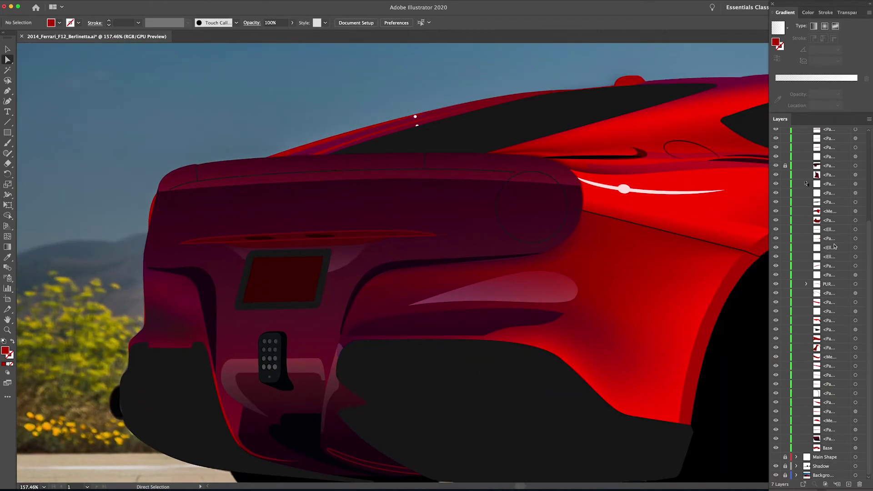
pyautogui.click(776, 165)
pyautogui.click(776, 448)
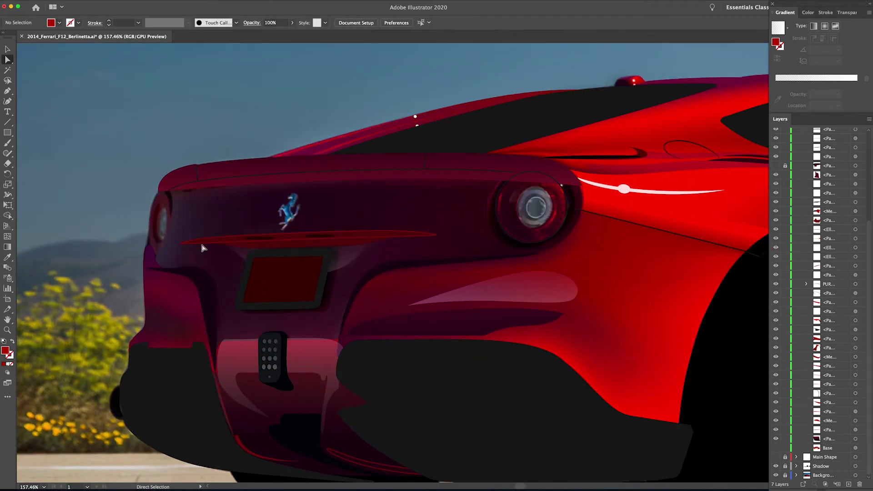
pyautogui.scroll(5, 200, 236)
pyautogui.moveTo(199, 237); pyautogui.dragTo(230, 254)
pyautogui.press('p')
pyautogui.press('v')
pyautogui.click(596, 114)
pyautogui.scroll(3, 818, 204)
pyautogui.click(776, 202)
# Trace a closed curved highlight shape beside the left tail light with the Pen tool
pyautogui.moveTo(221, 150)
pyautogui.mouseDown()
pyautogui.moveTo(205, 145)
pyautogui.moveTo(212, 139)
pyautogui.mouseUp()
pyautogui.press('p')
pyautogui.click(164, 144)
pyautogui.moveTo(201, 242); pyautogui.dragTo(193, 264)
pyautogui.moveTo(181, 321)
pyautogui.mouseDown()
pyautogui.moveTo(180, 335)
pyautogui.moveTo(119, 323)
pyautogui.mouseUp()
pyautogui.moveTo(127, 298); pyautogui.dragTo(1, 354)
pyautogui.click(13, 341)
pyautogui.moveTo(151, 261); pyautogui.dragTo(168, 226)
pyautogui.moveTo(164, 143); pyautogui.dragTo(148, 120)
pyautogui.moveTo(255, 182); pyautogui.dragTo(191, 161)
# Copy the translucent white gradient from an existing highlight to the new shape and redirect it slightly diagonally across it
pyautogui.press('i')
pyautogui.click(493, 284)
pyautogui.press('g')
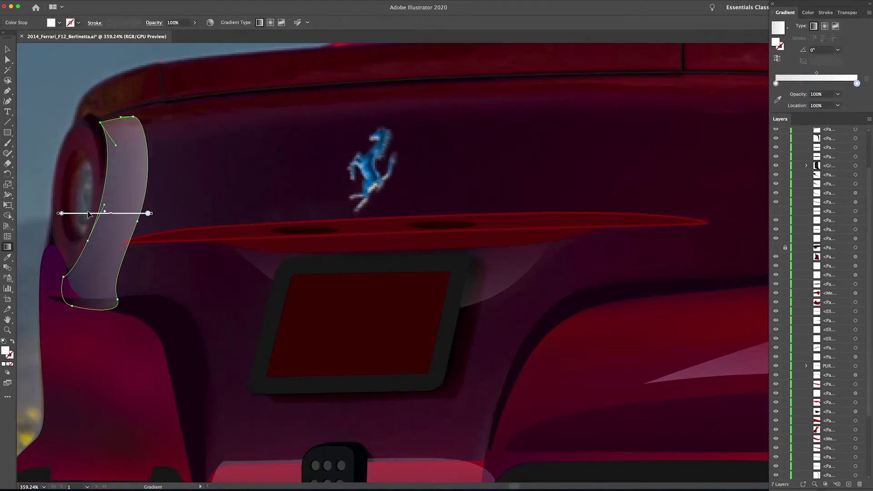
pyautogui.moveTo(98, 199); pyautogui.dragTo(195, 228)
# Move the new tail-light highlight down the Shading layer's stack to directly above the locked rear panel shape
pyautogui.press('v')
pyautogui.scroll(3, 828, 182)
pyautogui.moveTo(828, 179); pyautogui.dragTo(827, 302)
pyautogui.moveTo(659, 193); pyautogui.dragTo(630, 193)
# Show the hidden shading path and the rear panel again to check the highlight against the photo
pyautogui.click(776, 262)
pyautogui.moveTo(711, 152); pyautogui.dragTo(549, 243)
pyautogui.press('z')
pyautogui.keyDown('alt'); pyautogui.click(334, 152); pyautogui.keyUp('alt')
pyautogui.keyDown('alt'); pyautogui.click(334, 152); pyautogui.keyUp('alt')
pyautogui.click(777, 262)
pyautogui.moveTo(655, 204); pyautogui.dragTo(652, 70)
pyautogui.click(776, 309)
pyautogui.click(777, 310)
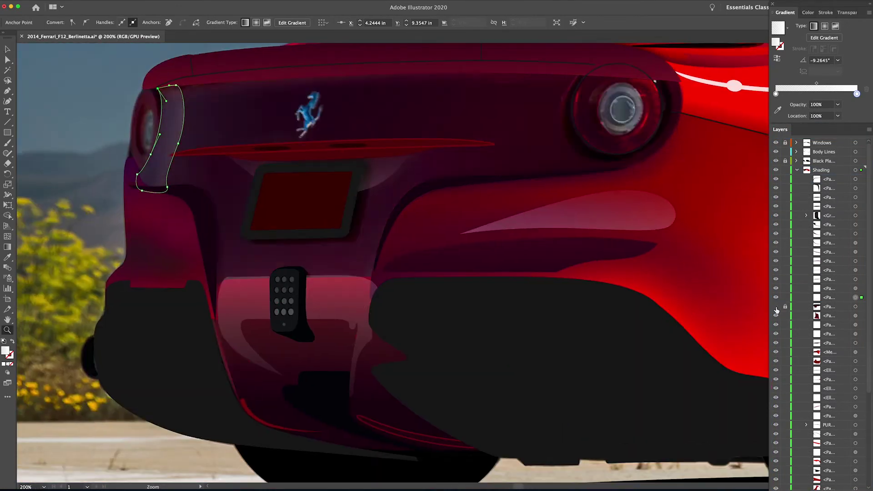
pyautogui.click(776, 307)
# Unlock the large dark rear panel shape and select it
pyautogui.press('v')
pyautogui.click(491, 121)
pyautogui.click(786, 298)
pyautogui.click(516, 150)
# Hide the background photo and edit the colour stops of the rear panel's gradient
pyautogui.press('super+0')
pyautogui.scroll(-5, 823, 319)
pyautogui.click(777, 486)
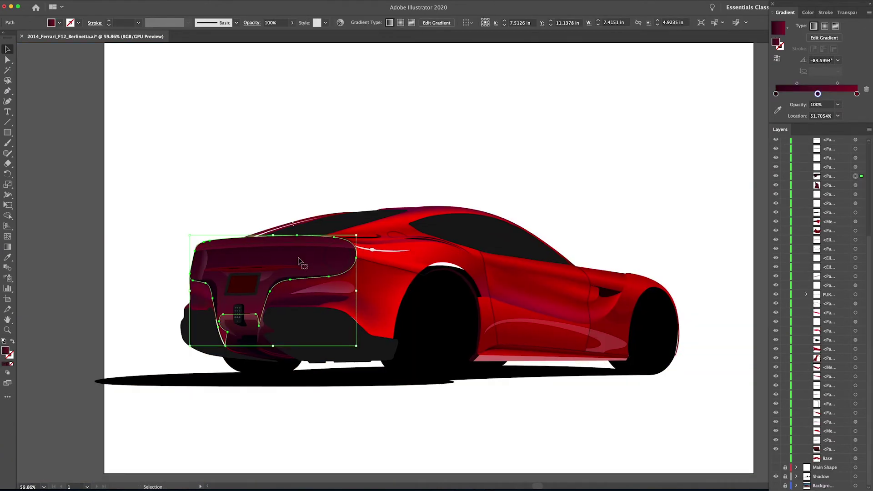
pyautogui.doubleClick(776, 94)
pyautogui.click(818, 94)
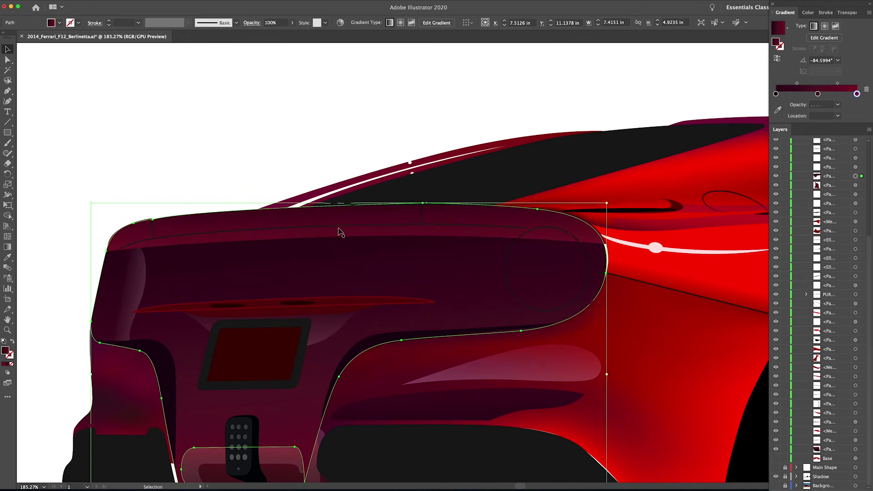
# Create a reflected copy of the curved band along the rear spoiler and move it lower onto the rear panel
pyautogui.rightClick(344, 246)
pyautogui.moveTo(362, 348)
pyautogui.click(424, 372)
pyautogui.click(381, 202)
pyautogui.click(480, 304)
pyautogui.moveTo(484, 249); pyautogui.dragTo(484, 285)
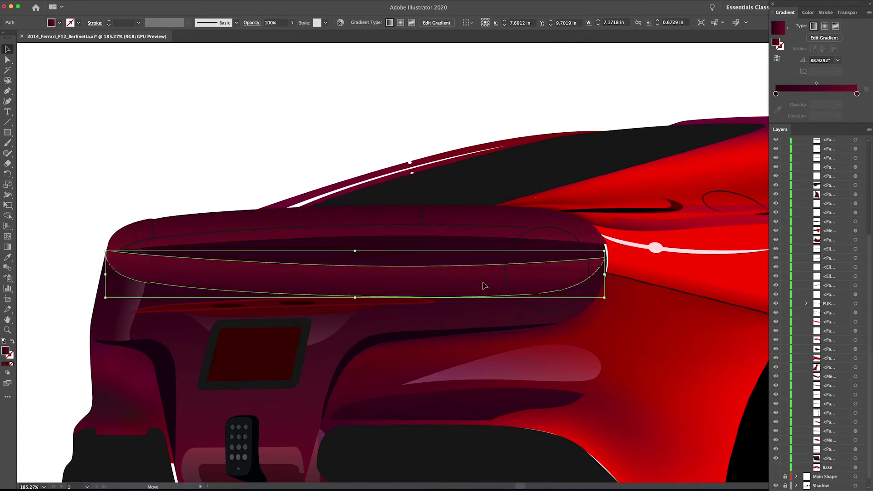
# Try to reshape the reflected band on the rear panel by moving its anchor points and curve handles
pyautogui.scroll(2, 585, 258)
pyautogui.press('a')
pyautogui.moveTo(630, 261); pyautogui.dragTo(629, 236)
pyautogui.moveTo(169, 274); pyautogui.dragTo(311, 246)
pyautogui.moveTo(567, 254); pyautogui.dragTo(567, 258)
pyautogui.moveTo(48, 236); pyautogui.dragTo(289, 238)
pyautogui.moveTo(289, 238); pyautogui.dragTo(289, 257)
pyautogui.moveTo(549, 248); pyautogui.dragTo(549, 270)
pyautogui.moveTo(558, 271); pyautogui.dragTo(397, 242)
pyautogui.keyDown('alt'); pyautogui.click(367, 262); pyautogui.keyUp('alt')
pyautogui.moveTo(216, 293); pyautogui.dragTo(210, 289)
pyautogui.moveTo(220, 292); pyautogui.dragTo(221, 292)
# Remove two extra anchor points from the reflected band and refit its lower edge and both ends to the panel
pyautogui.click(11, 94)
pyautogui.click(66, 111)
pyautogui.click(210, 288)
pyautogui.click(221, 292)
pyautogui.press('a')
pyautogui.moveTo(510, 309); pyautogui.dragTo(399, 308)
pyautogui.moveTo(171, 305); pyautogui.dragTo(233, 306)
pyautogui.moveTo(399, 308); pyautogui.dragTo(331, 301)
pyautogui.click(598, 307)
pyautogui.moveTo(598, 307); pyautogui.dragTo(598, 267)
pyautogui.moveTo(330, 302); pyautogui.dragTo(331, 268)
pyautogui.click(598, 267)
pyautogui.moveTo(693, 294); pyautogui.dragTo(710, 252)
pyautogui.moveTo(649, 265); pyautogui.dragTo(648, 268)
# Delete the reflected band from the rear panel
pyautogui.press('v')
pyautogui.click(400, 118)
pyautogui.click(448, 258)
pyautogui.click(314, 91)
pyautogui.click(428, 242)
pyautogui.click(406, 111)
pyautogui.press('super+0')
pyautogui.moveTo(258, 273); pyautogui.dragTo(319, 273)
pyautogui.click(466, 200)
pyautogui.press('Delete')
# Show the background photo and trace a thin closed band along the lower edge of the rear spoiler
pyautogui.scroll(10, 774, 306)
pyautogui.click(776, 306)
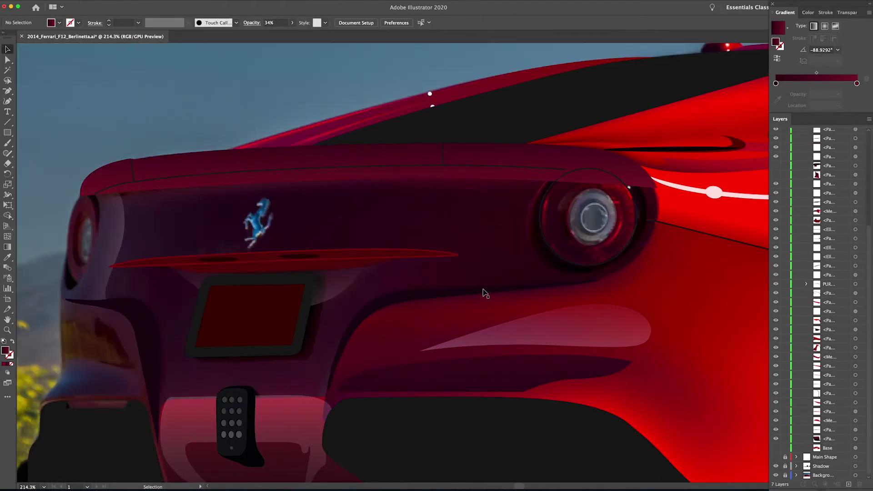
pyautogui.moveTo(7, 90); pyautogui.dragTo(46, 92)
pyautogui.click(80, 197)
pyautogui.moveTo(341, 179); pyautogui.dragTo(474, 176)
pyautogui.moveTo(658, 188); pyautogui.dragTo(717, 194)
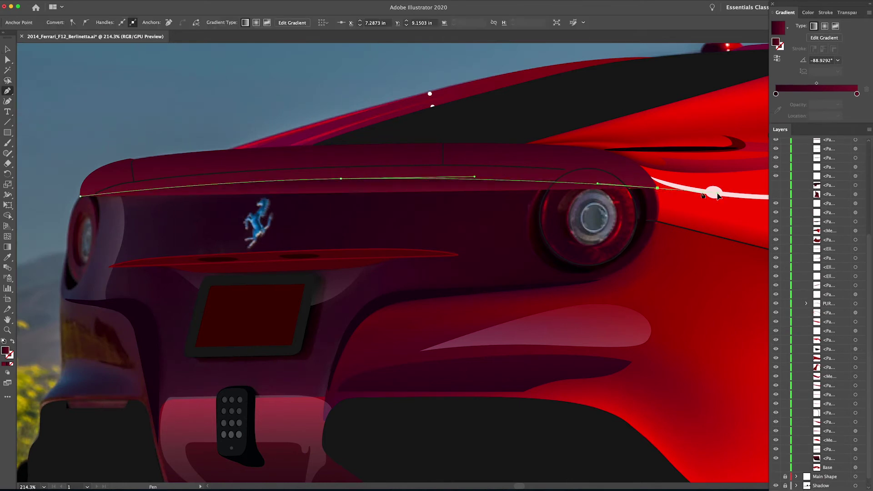
pyautogui.hscroll(-5, 182, 205)
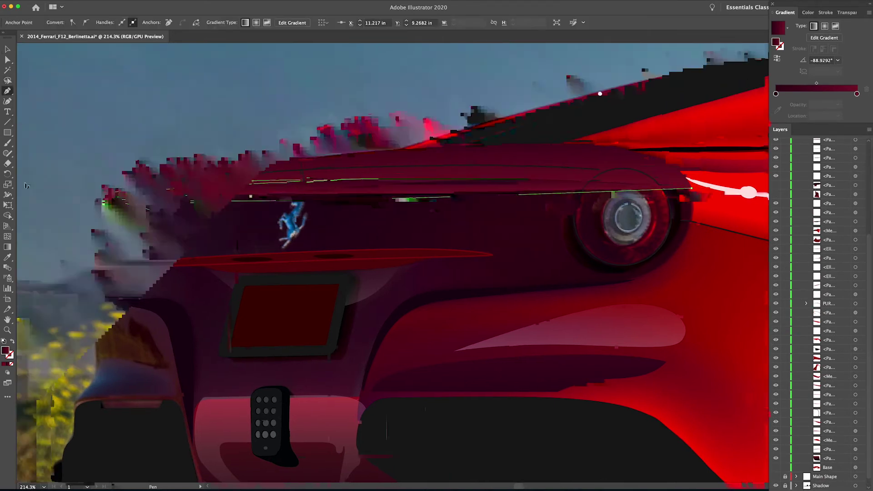
pyautogui.moveTo(251, 196); pyautogui.dragTo(82, 189)
# Run the dark red linear gradient vertically across the new spoiler-edge band, at an angle of about 90.8°
pyautogui.press('v')
pyautogui.moveTo(461, 196); pyautogui.dragTo(354, 173)
pyautogui.press('super+z')
pyautogui.press('g')
pyautogui.moveTo(406, 246); pyautogui.dragTo(399, 203)
pyautogui.press('v')
pyautogui.click(371, 155)
pyautogui.click(379, 226)
pyautogui.press('g')
pyautogui.moveTo(380, 244); pyautogui.dragTo(357, 216)
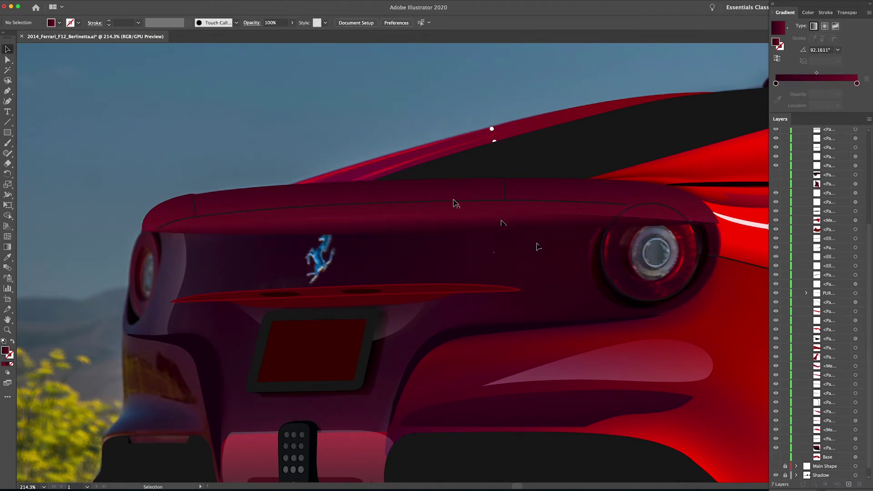
pyautogui.moveTo(404, 234); pyautogui.dragTo(403, 208)
# Show the hidden dark shading shapes and the Base shape, hide the background photo and collapse the Shading layer
pyautogui.press('v')
pyautogui.press('super+0')
pyautogui.click(776, 175)
pyautogui.click(776, 184)
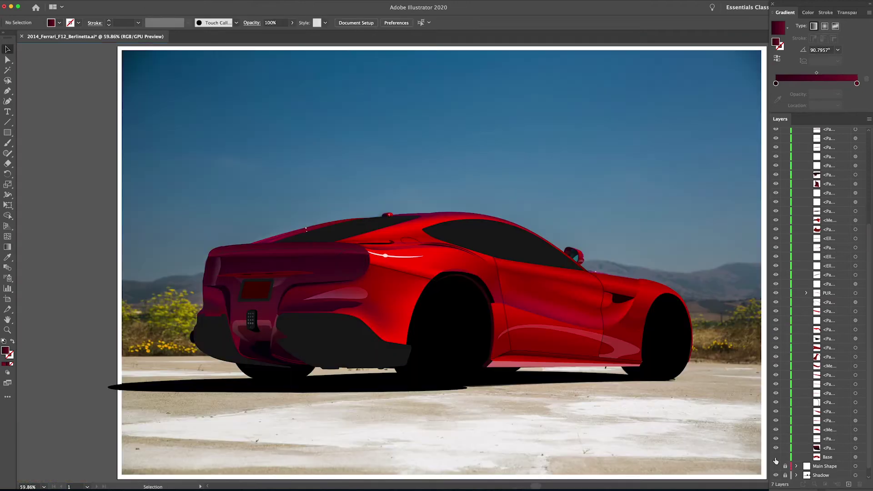
pyautogui.click(775, 457)
pyautogui.scroll(-2, 779, 457)
pyautogui.click(776, 475)
pyautogui.scroll(10, 823, 319)
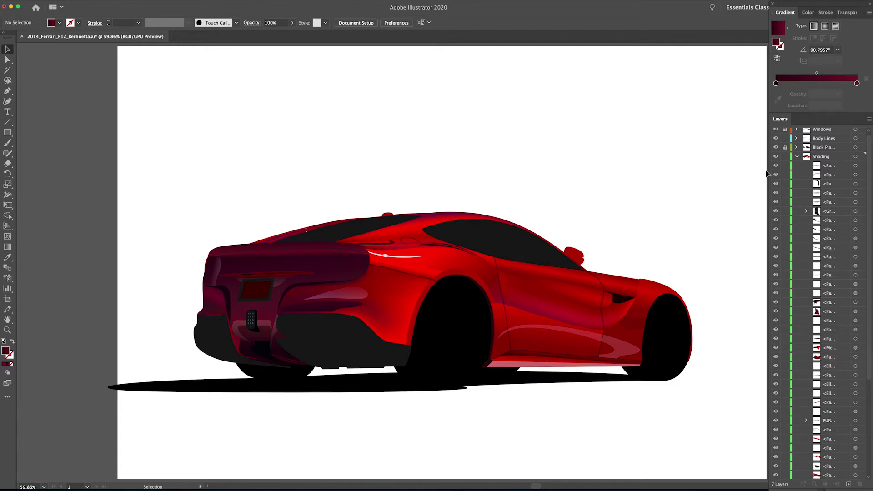
pyautogui.click(798, 157)
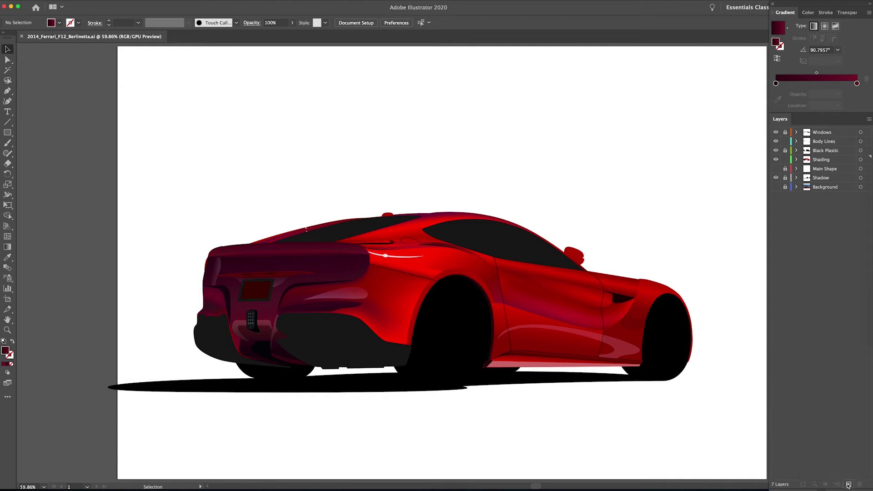
# Create a layer above Shading named "Taillight Passenger" with the layer colour Yellow
pyautogui.click(848, 485)
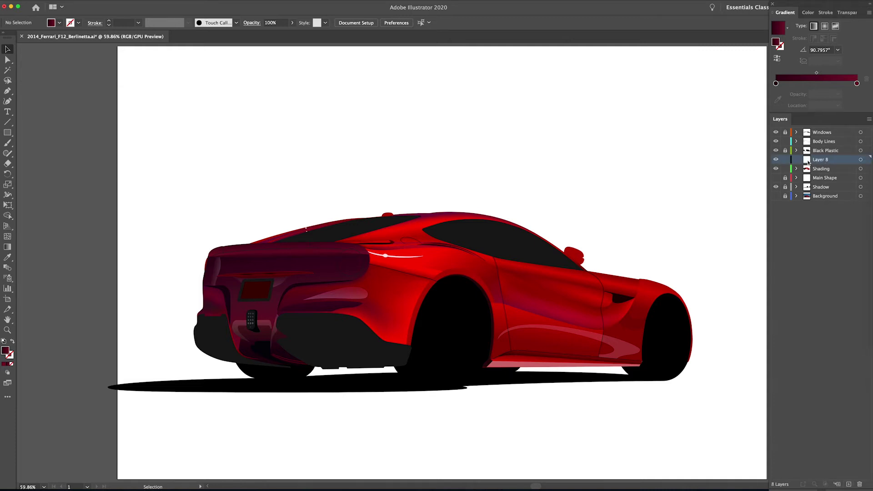
pyautogui.doubleClick(807, 160)
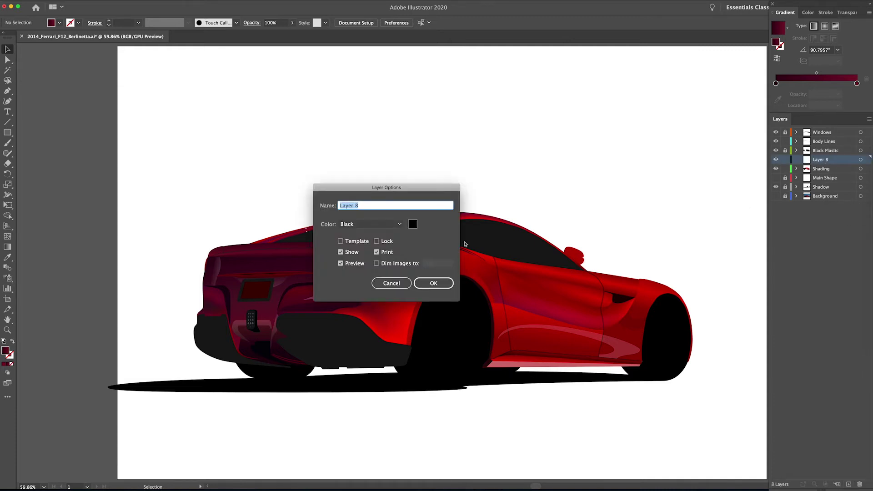
pyautogui.click(412, 225)
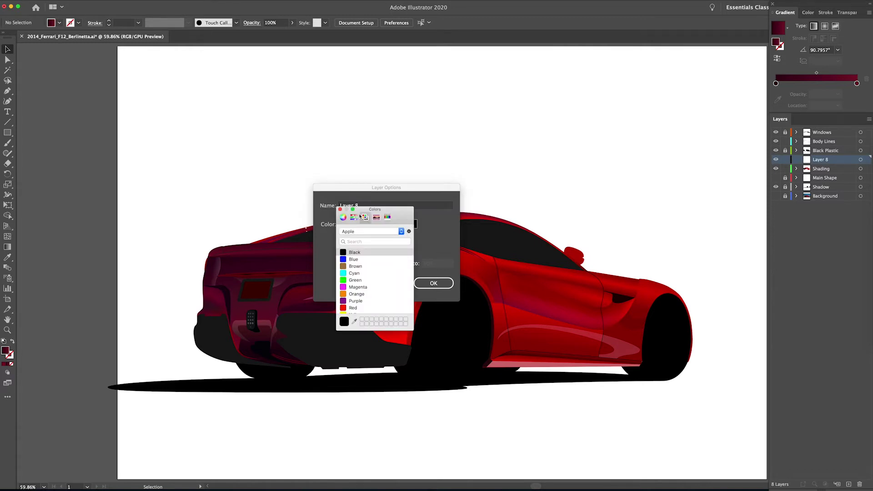
pyautogui.click(340, 210)
pyautogui.click(399, 224)
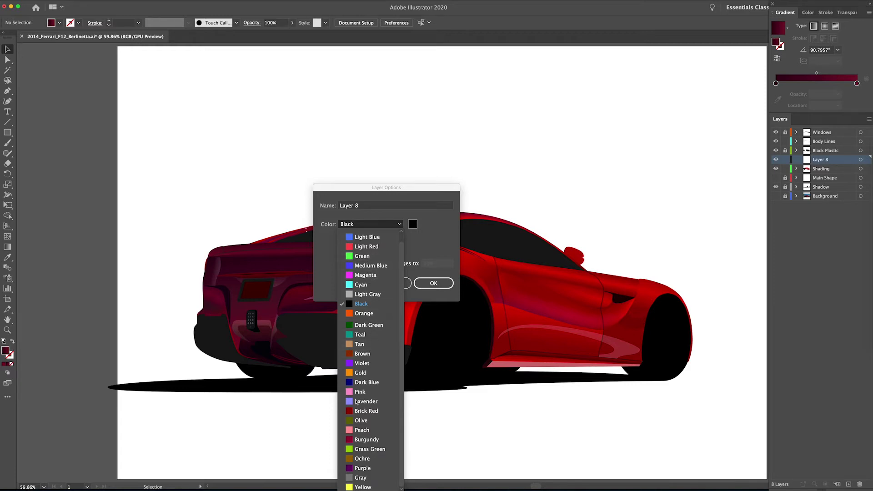
pyautogui.click(359, 487)
pyautogui.click(356, 207)
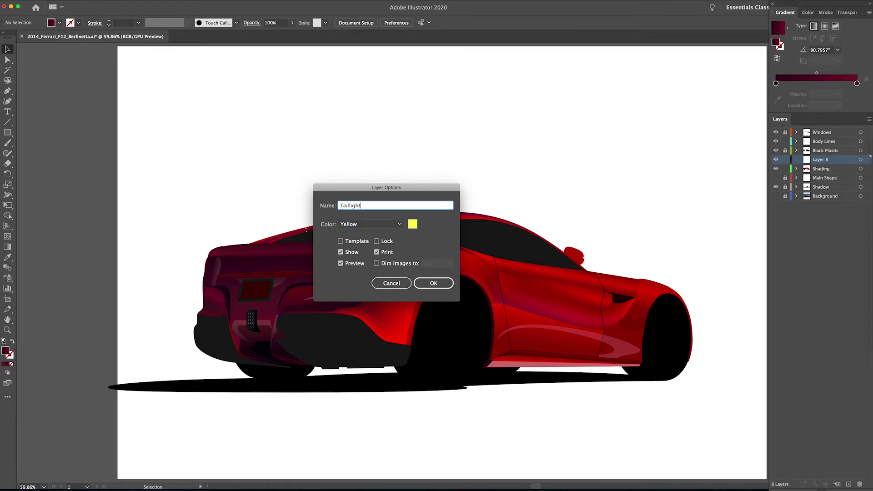
pyautogui.write('Taillight Passenger')
pyautogui.press('Return')
# Hide the Shading layer and show the Background photo to expose the passenger-side taillight
pyautogui.press('z')
pyautogui.moveTo(349, 258); pyautogui.dragTo(809, 270)
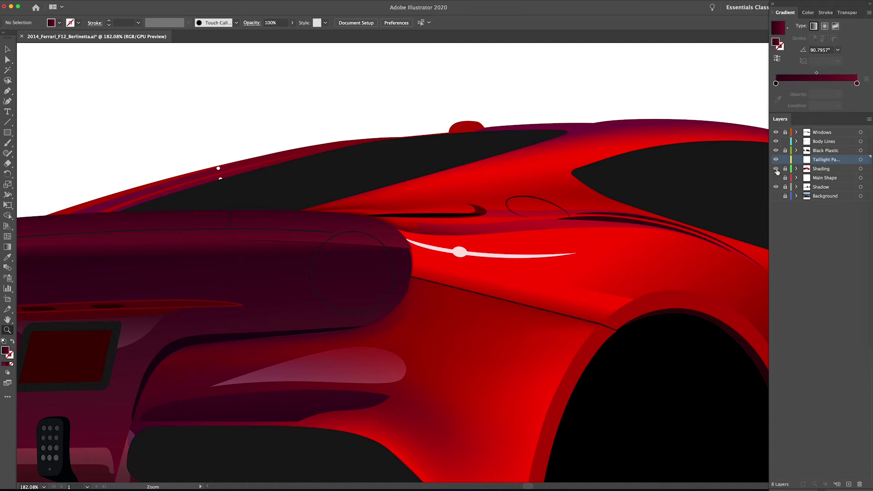
pyautogui.click(777, 169)
pyautogui.click(777, 196)
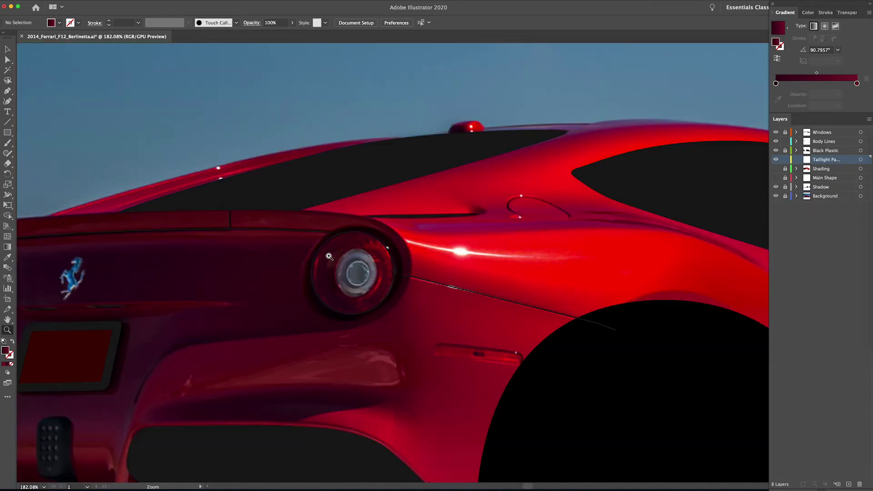
pyautogui.moveTo(329, 257); pyautogui.dragTo(319, 236)
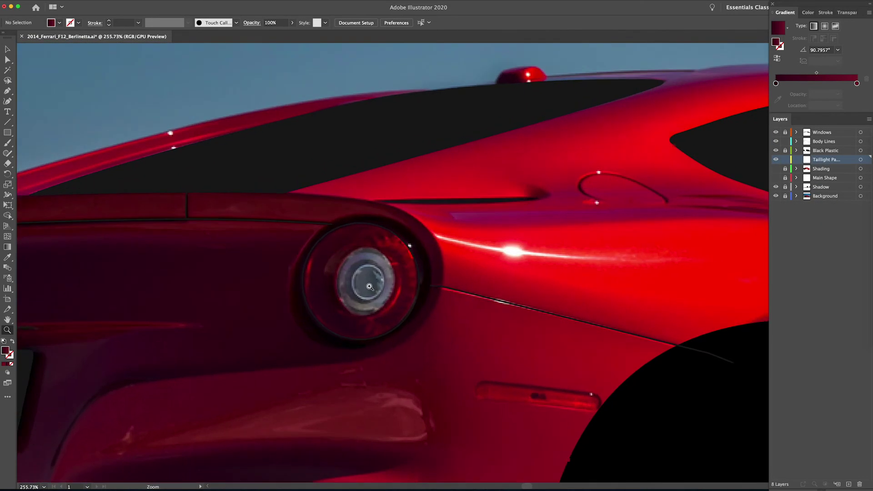
pyautogui.moveTo(254, 200); pyautogui.dragTo(173, 163)
pyautogui.press('p')
pyautogui.click(289, 229)
pyautogui.moveTo(335, 182); pyautogui.dragTo(371, 170)
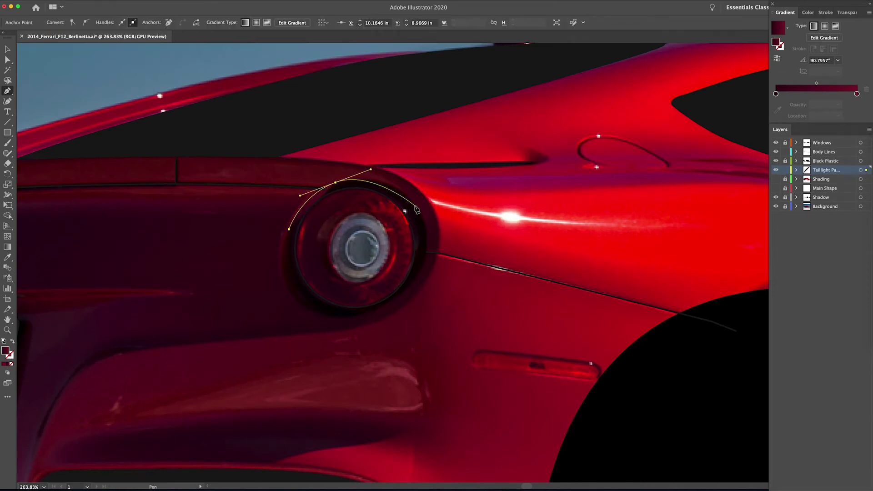
pyautogui.moveTo(419, 212); pyautogui.dragTo(429, 236)
pyautogui.moveTo(406, 291); pyautogui.dragTo(380, 318)
pyautogui.press('super+z')
pyautogui.press('super+z')
pyautogui.press('super+z')
pyautogui.press('super+z')
# Try to fit a rotated ellipse over the taillight's outer rim
pyautogui.moveTo(6, 135); pyautogui.dragTo(34, 152)
pyautogui.moveTo(352, 209)
pyautogui.mouseDown()
pyautogui.moveTo(460, 329)
pyautogui.moveTo(427, 311)
pyautogui.mouseUp()
pyautogui.press('v')
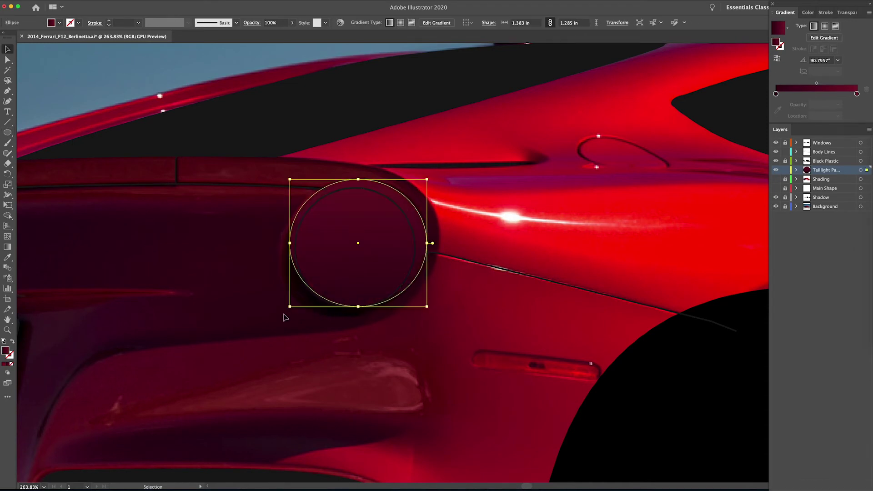
pyautogui.moveTo(429, 247); pyautogui.dragTo(409, 282)
pyautogui.moveTo(319, 301); pyautogui.dragTo(311, 313)
pyautogui.moveTo(392, 194)
pyautogui.mouseDown()
pyautogui.moveTo(406, 191)
pyautogui.moveTo(452, 219)
pyautogui.moveTo(397, 192)
pyautogui.mouseUp()
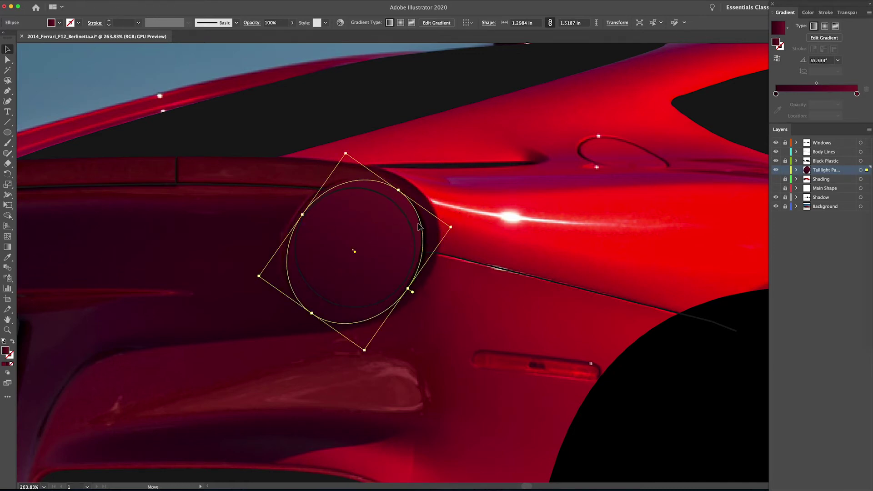
pyautogui.moveTo(458, 230); pyautogui.dragTo(457, 239)
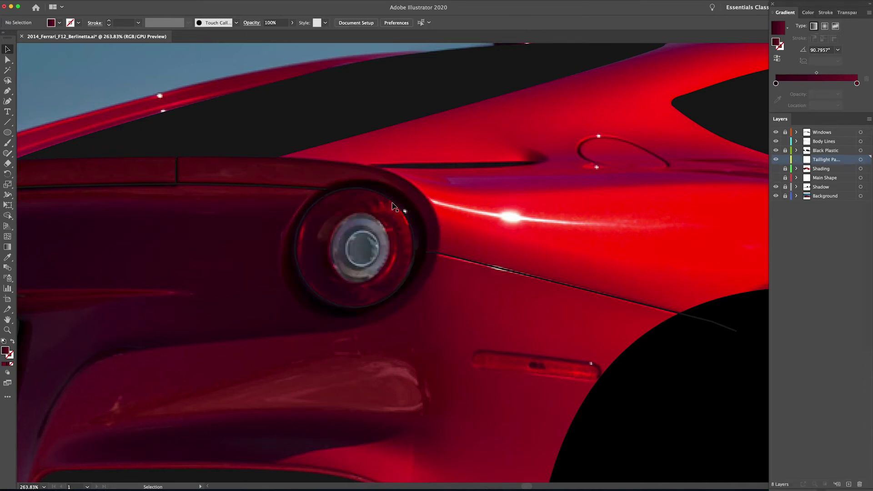
# Start an unfilled, stroked pen path around the taillight's outer rim on the Taillight Passenger layer
pyautogui.press('p')
pyautogui.click(426, 252)
pyautogui.hotkey('shift', 'x')
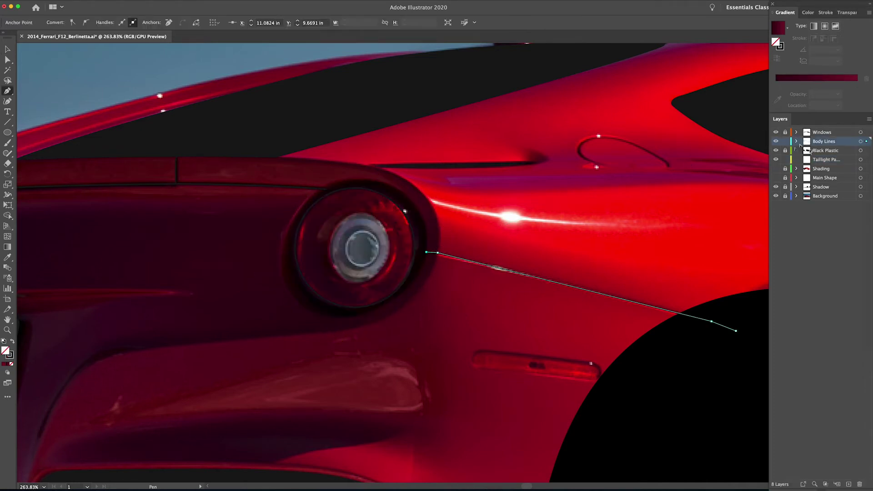
pyautogui.click(819, 160)
pyautogui.click(425, 252)
pyautogui.moveTo(394, 298); pyautogui.dragTo(366, 318)
pyautogui.moveTo(304, 308); pyautogui.dragTo(278, 296)
pyautogui.moveTo(297, 215); pyautogui.dragTo(321, 191)
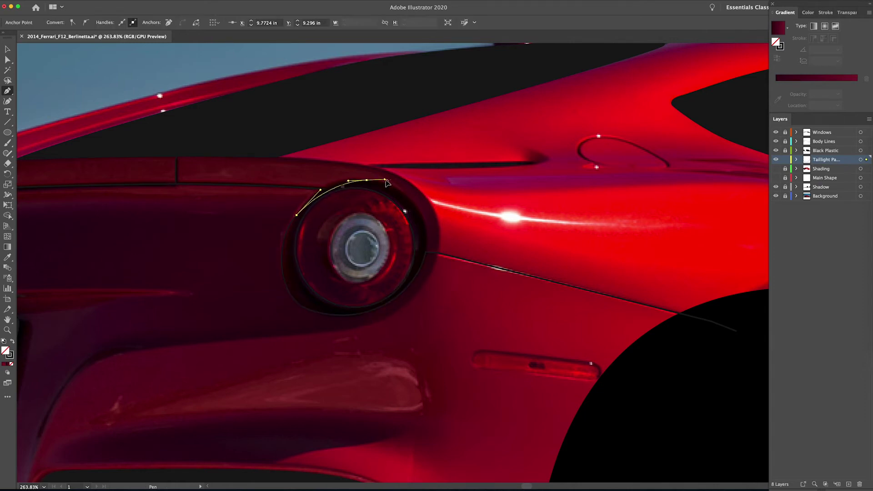
pyautogui.press('super+z')
pyautogui.press('super+z')
# Trace the rest of the taillight's outer rim and close the path at its starting point
pyautogui.moveTo(321, 315); pyautogui.dragTo(299, 311)
pyautogui.moveTo(282, 254); pyautogui.dragTo(285, 226)
pyautogui.moveTo(329, 186); pyautogui.dragTo(355, 173)
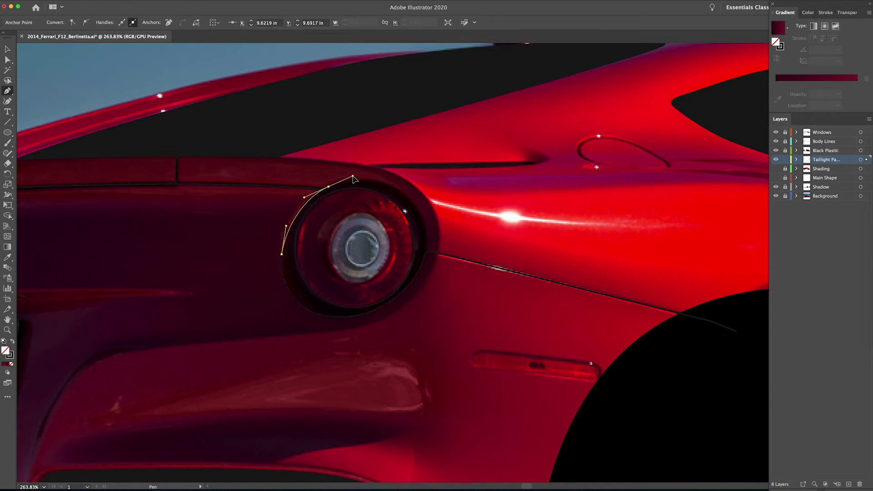
pyautogui.moveTo(426, 252); pyautogui.dragTo(423, 278)
pyautogui.moveTo(419, 312); pyautogui.dragTo(418, 330)
pyautogui.press('super+z')
pyautogui.moveTo(403, 193); pyautogui.dragTo(416, 204)
pyautogui.moveTo(426, 252); pyautogui.dragTo(422, 278)
# Fill the outer rim shape with the near-black sampled from the photo and hide the shape within its layer
pyautogui.press('i')
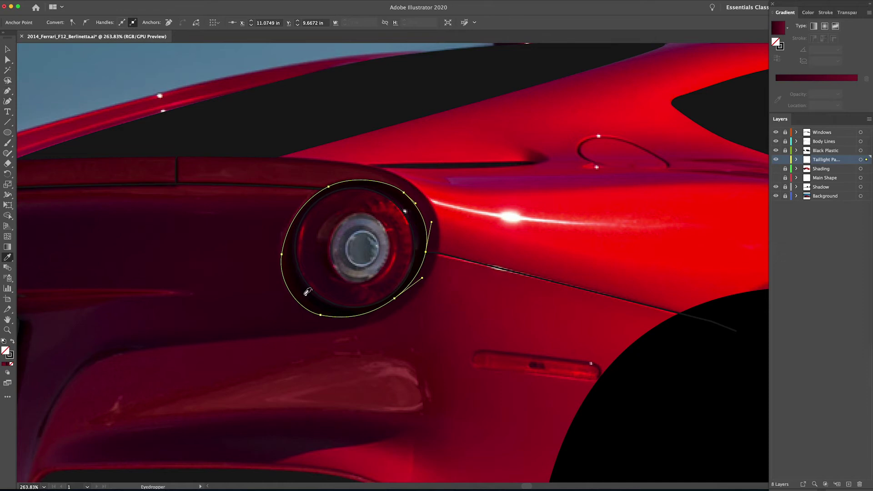
pyautogui.click(310, 293)
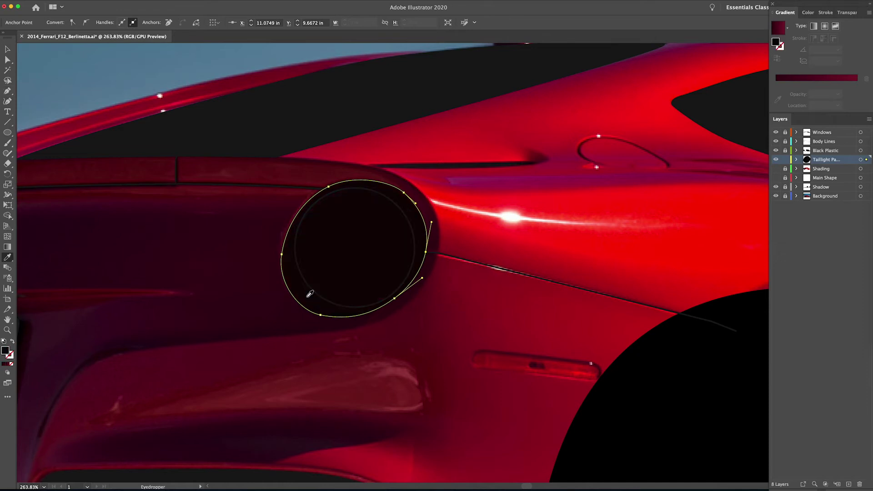
pyautogui.press('a')
pyautogui.click(282, 254)
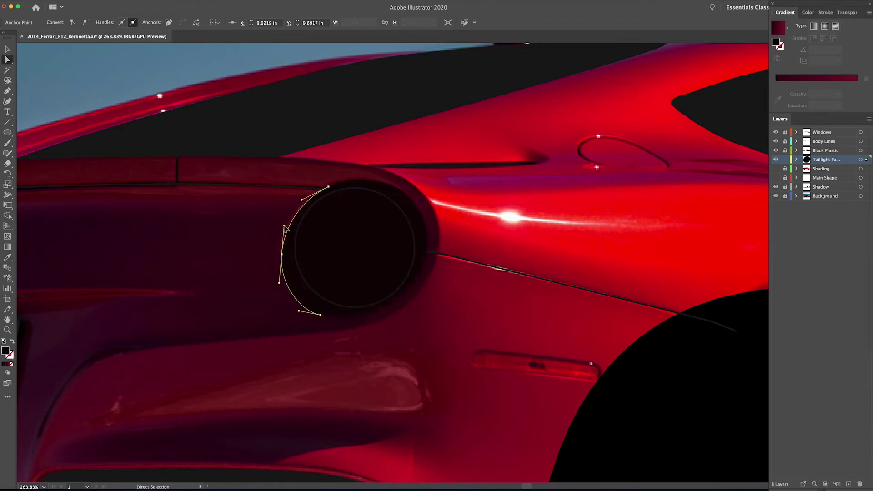
pyautogui.click(796, 160)
pyautogui.click(776, 169)
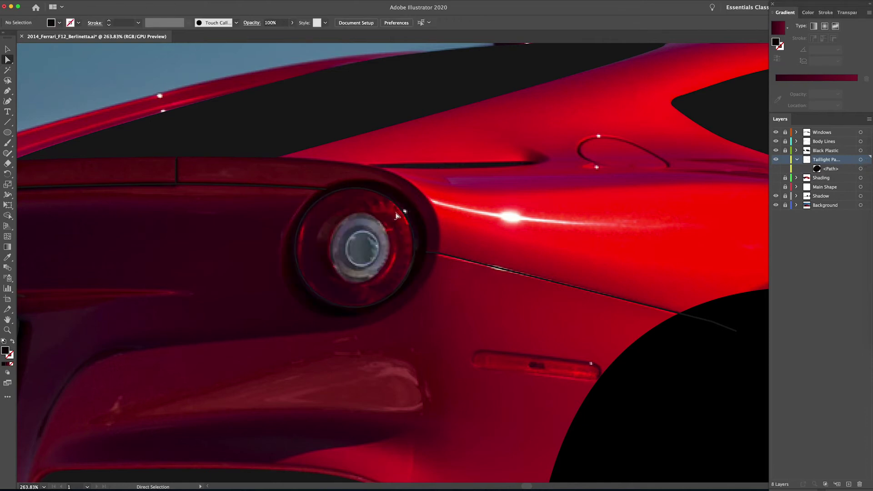
# Move the taillight ellipse from Body Lines into the Taillight Passenger layer above the rim path, and lock Body Lines
pyautogui.click(797, 141)
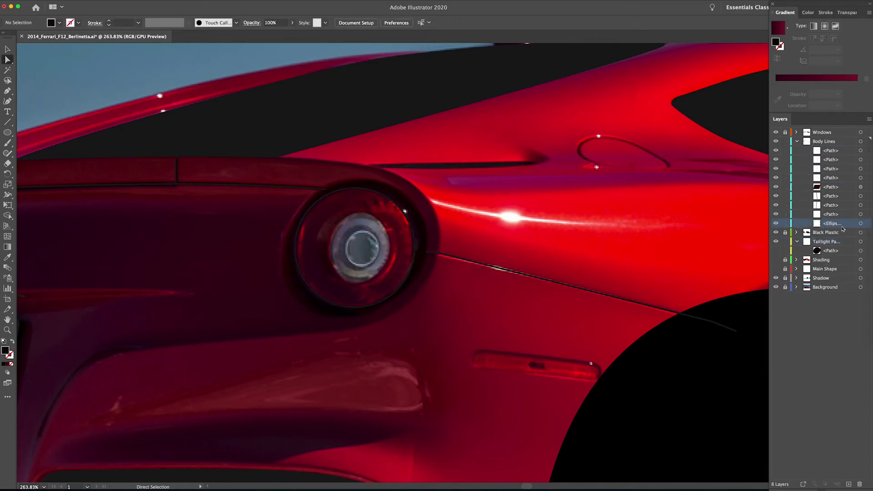
pyautogui.press('z')
pyautogui.moveTo(359, 198); pyautogui.dragTo(449, 245)
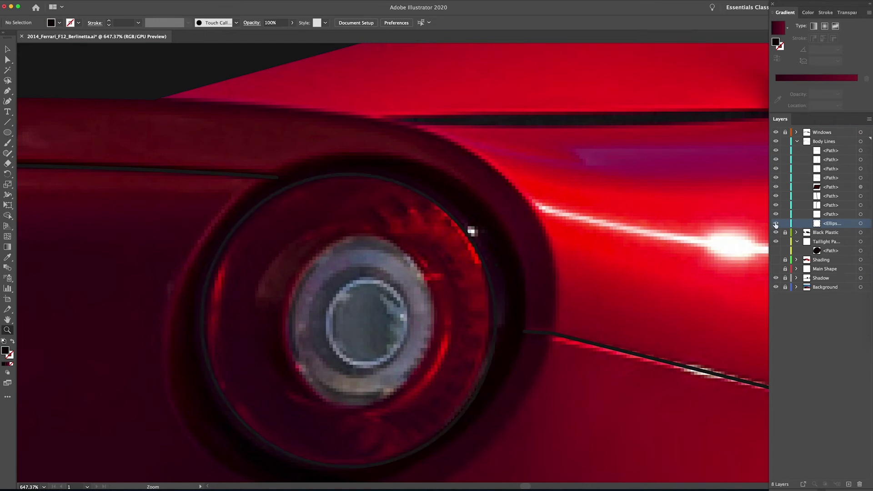
pyautogui.moveTo(830, 223); pyautogui.dragTo(831, 247)
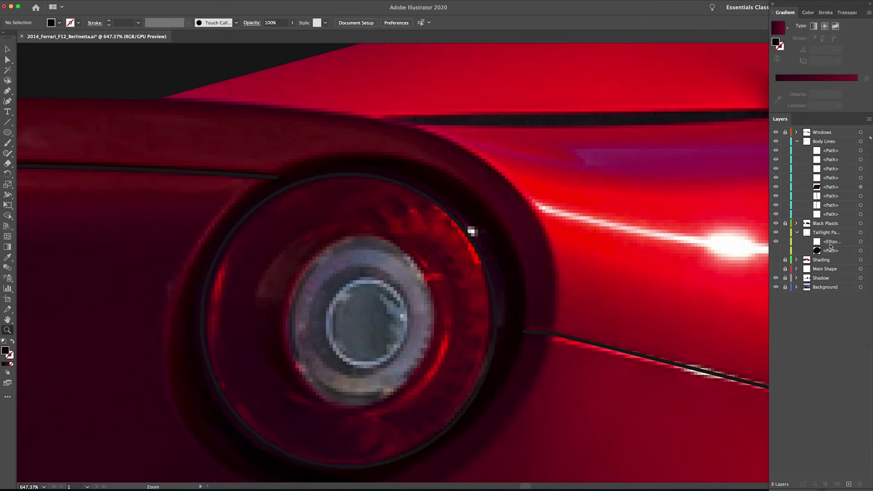
pyautogui.click(797, 141)
pyautogui.click(785, 141)
# Fill the taillight ellipse with the dark maroon sampled from the photo and hide it
pyautogui.moveTo(358, 205); pyautogui.dragTo(292, 207)
pyautogui.moveTo(390, 246); pyautogui.dragTo(423, 218)
pyautogui.press('v')
pyautogui.click(402, 164)
pyautogui.press('i')
pyautogui.click(343, 249)
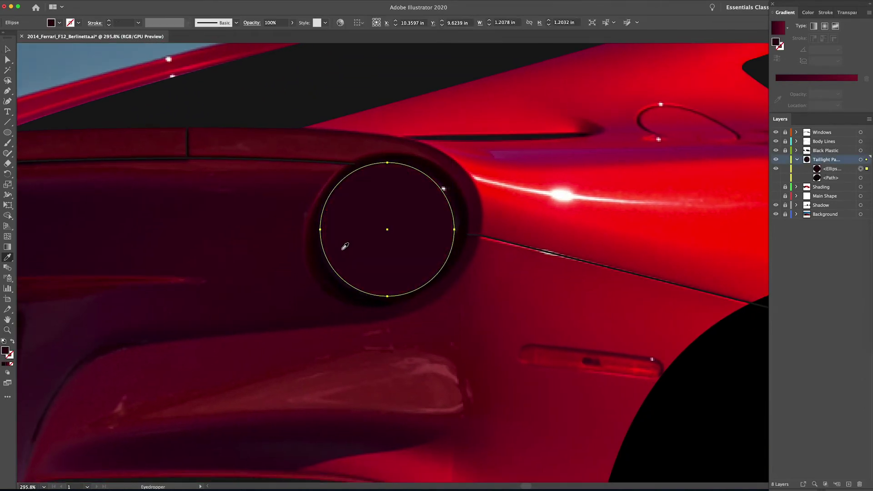
pyautogui.press('super+z')
pyautogui.press('super+shift+z')
pyautogui.click(776, 169)
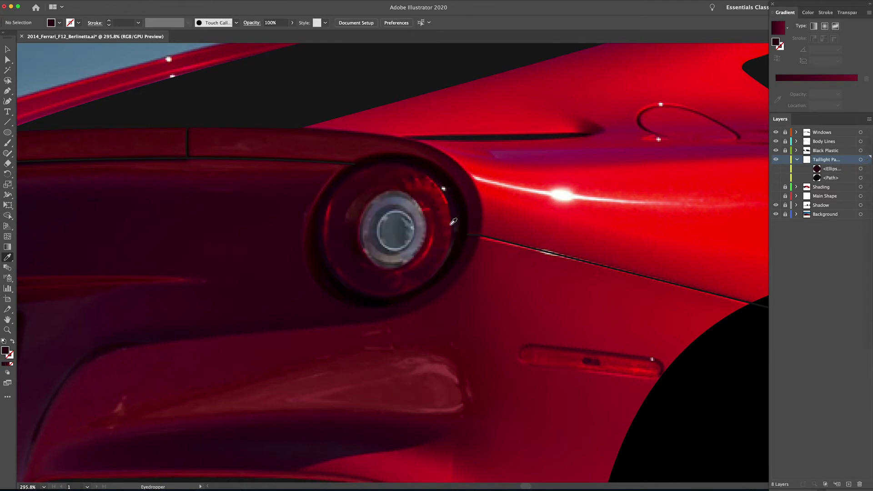
# Trace the curved outer edge of the red reflection inside the taillight lens as an unfilled, stroked path
pyautogui.press('p')
pyautogui.click(387, 295)
pyautogui.moveTo(455, 235); pyautogui.dragTo(468, 175)
pyautogui.press('super+z')
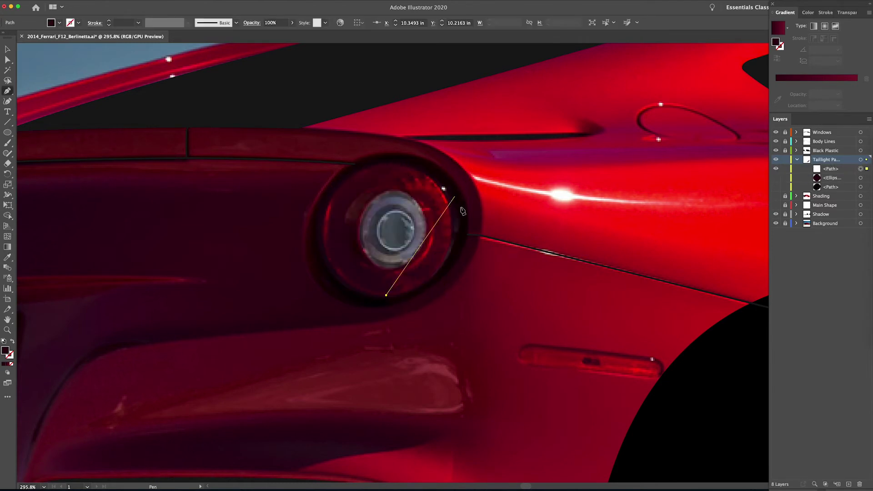
pyautogui.moveTo(443, 261); pyautogui.dragTo(458, 229)
pyautogui.moveTo(424, 173); pyautogui.dragTo(400, 157)
pyautogui.click(12, 341)
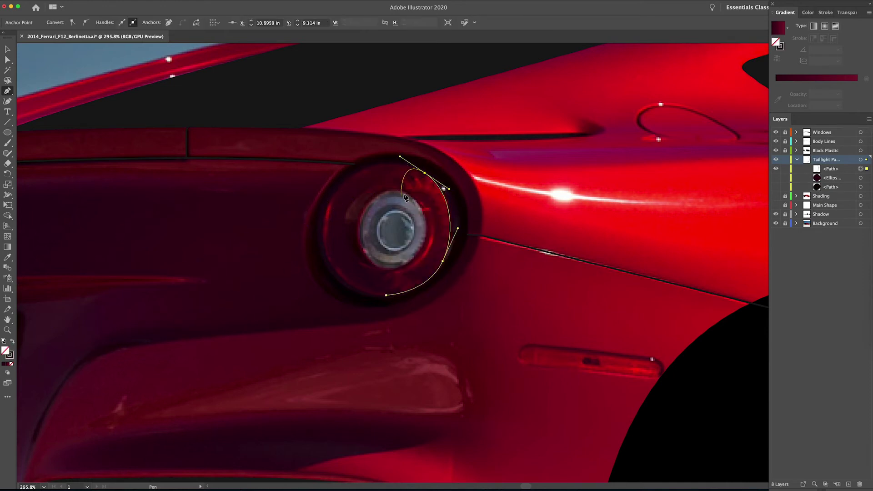
# Trace the jagged inner edge of the taillight's red reflection and close the path at its lower end
pyautogui.moveTo(417, 178); pyautogui.dragTo(397, 220)
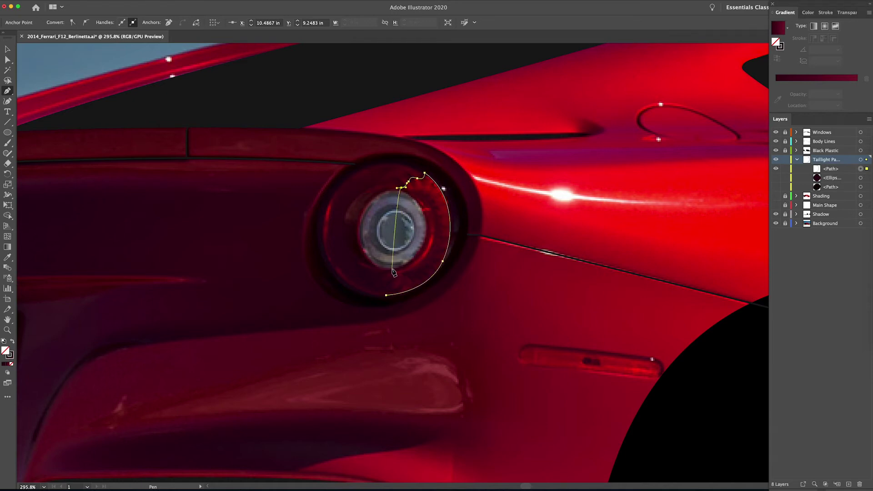
pyautogui.moveTo(387, 272)
pyautogui.mouseDown()
pyautogui.moveTo(367, 271)
pyautogui.moveTo(401, 271)
pyautogui.mouseUp()
pyautogui.moveTo(384, 282); pyautogui.dragTo(381, 282)
pyautogui.click(394, 284)
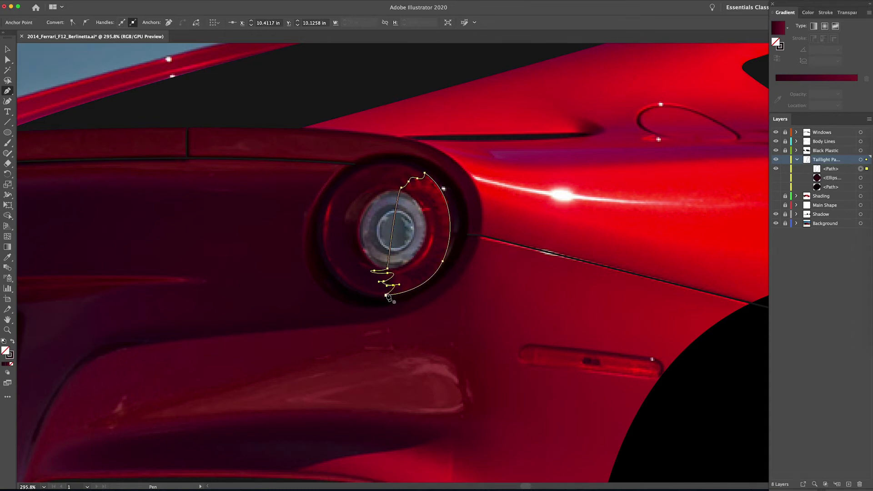
# Fill the reflection shape with red cb0415, based on a colour sampled from the photo, and hide the shape
pyautogui.press('i')
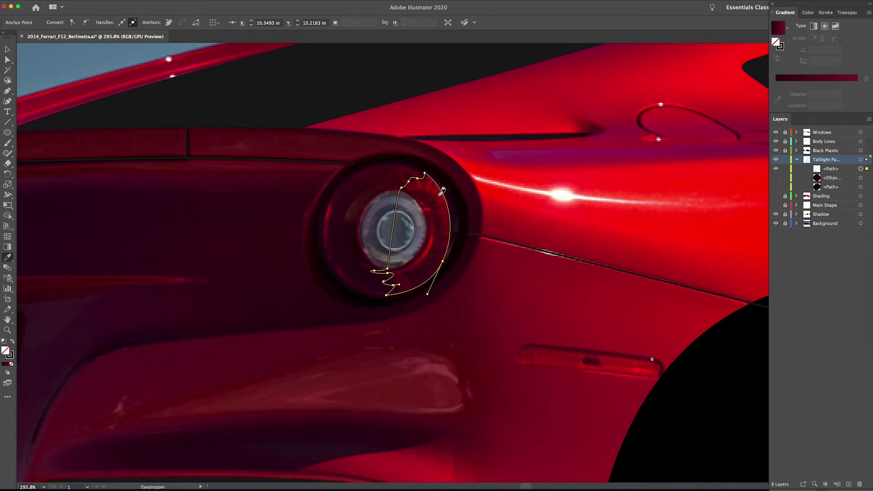
pyautogui.click(809, 12)
pyautogui.click(23, 340)
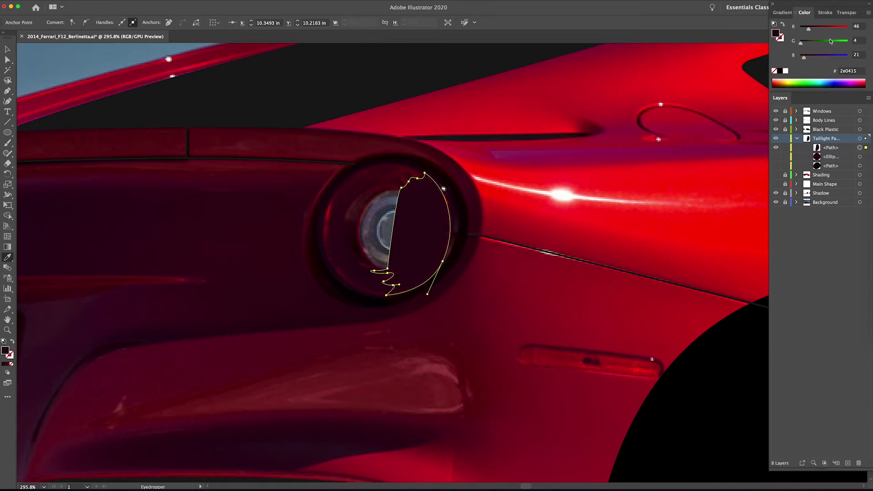
pyautogui.click(839, 27)
pyautogui.click(776, 148)
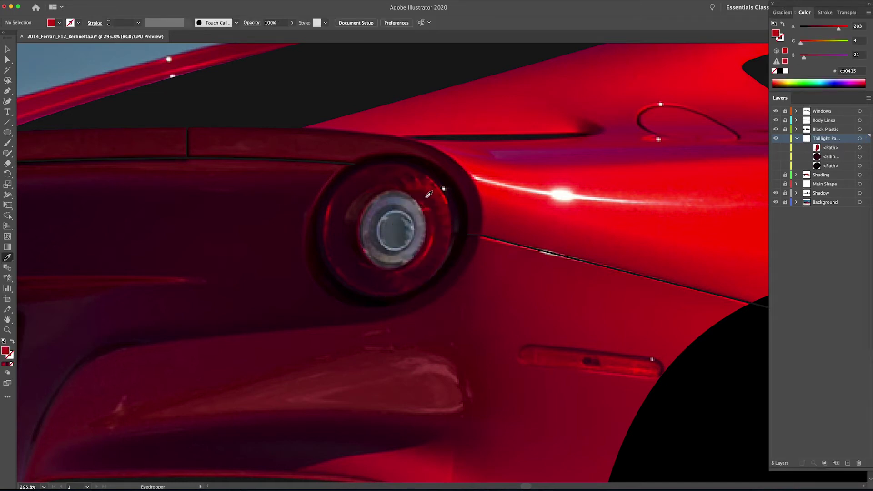
# Draw an ellipse about 0.62 × 0.68 in around the bulb's outer ring, fill it with the sampled purple-grey 5a5367, and hide it
pyautogui.press('l')
pyautogui.moveTo(405, 243)
pyautogui.mouseDown()
pyautogui.moveTo(411, 267)
pyautogui.moveTo(367, 255)
pyautogui.moveTo(406, 255)
pyautogui.moveTo(428, 269)
pyautogui.mouseUp()
pyautogui.press('v')
pyautogui.click(12, 341)
pyautogui.click(12, 341)
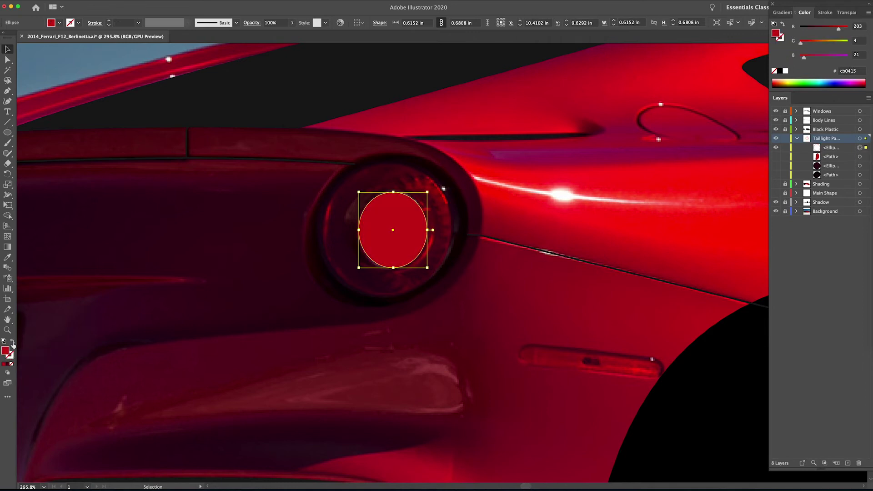
pyautogui.click(12, 341)
pyautogui.press('i')
pyautogui.click(376, 199)
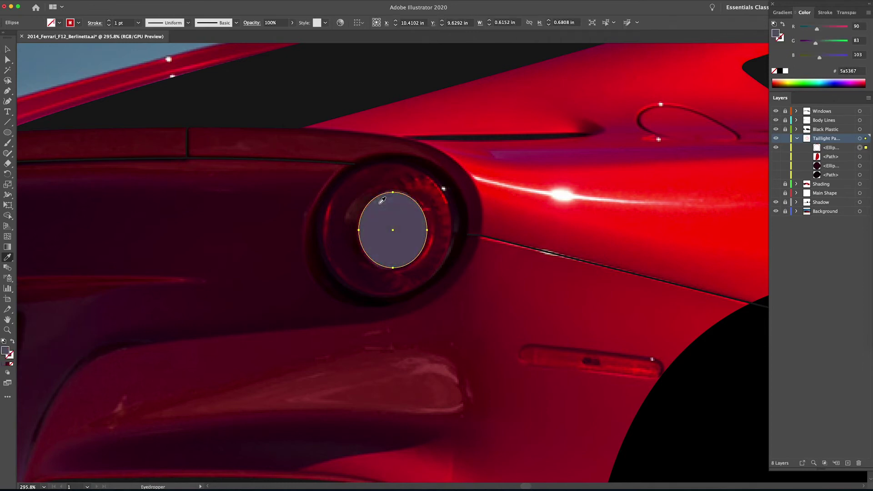
pyautogui.click(775, 148)
# Draw an ellipse about 0.44 × 0.46 in inside the bulb's outer ring, fill it with the sampled dark blue-grey 2b3243, and hide it
pyautogui.press('z')
pyautogui.moveTo(396, 229); pyautogui.dragTo(457, 229)
pyautogui.moveTo(457, 229); pyautogui.dragTo(469, 197)
pyautogui.press('l')
pyautogui.moveTo(399, 199); pyautogui.dragTo(449, 250)
pyautogui.press('i')
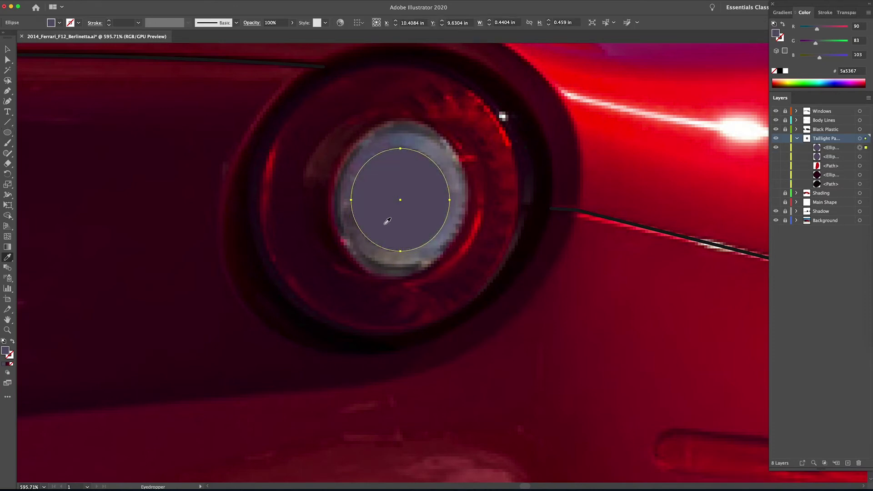
pyautogui.click(11, 353)
pyautogui.click(13, 342)
pyautogui.click(374, 169)
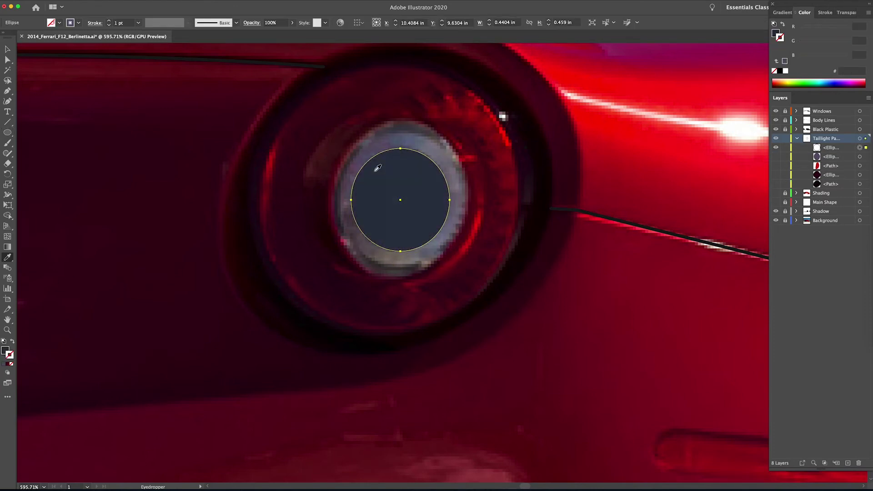
pyautogui.click(777, 148)
# Draw an ellipse about 0.34 × 0.38 in over the bulb's bright ring and fill it with the light blue-grey sampled from the photo
pyautogui.press('l')
pyautogui.moveTo(369, 159); pyautogui.dragTo(445, 243)
pyautogui.click(11, 343)
pyautogui.press('i')
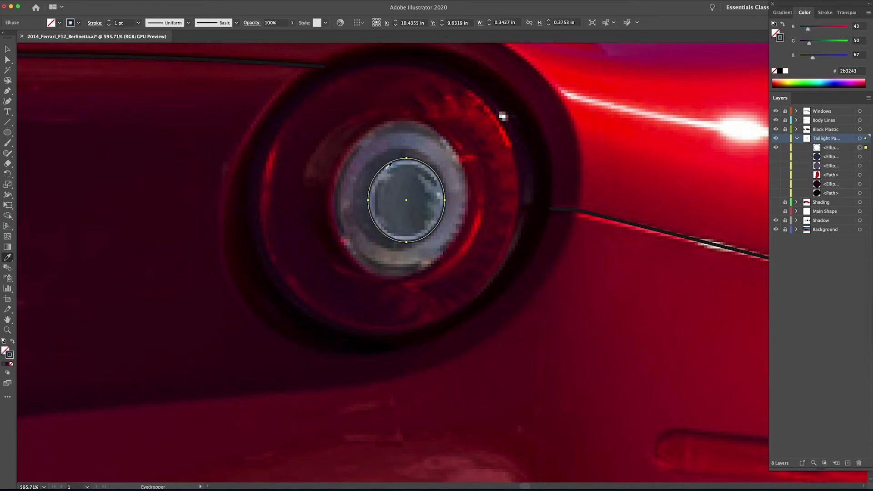
pyautogui.click(409, 158)
pyautogui.hotkey('shift', 'x')
pyautogui.press('super+shift+a')
# Draw an ellipse about 0.30 × 0.33 in over the bulb's center glass, fill it with the sampled slate grey, and hide it
pyautogui.press('l')
pyautogui.moveTo(373, 163); pyautogui.dragTo(440, 236)
pyautogui.hotkey('shift', 'x')
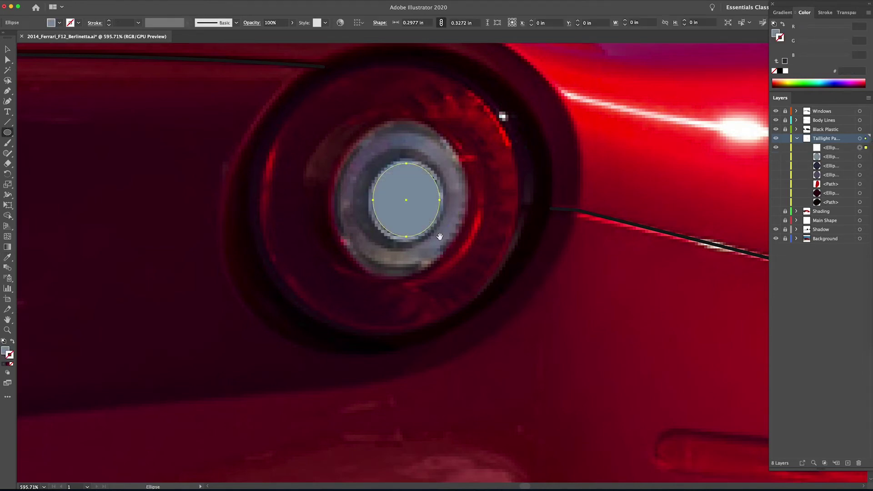
pyautogui.press('i')
pyautogui.click(444, 184)
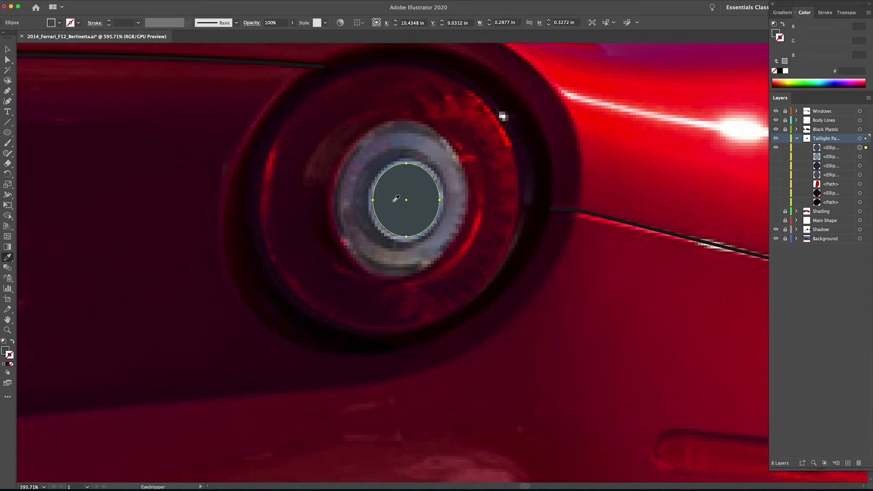
pyautogui.hotkey('shift', 'x')
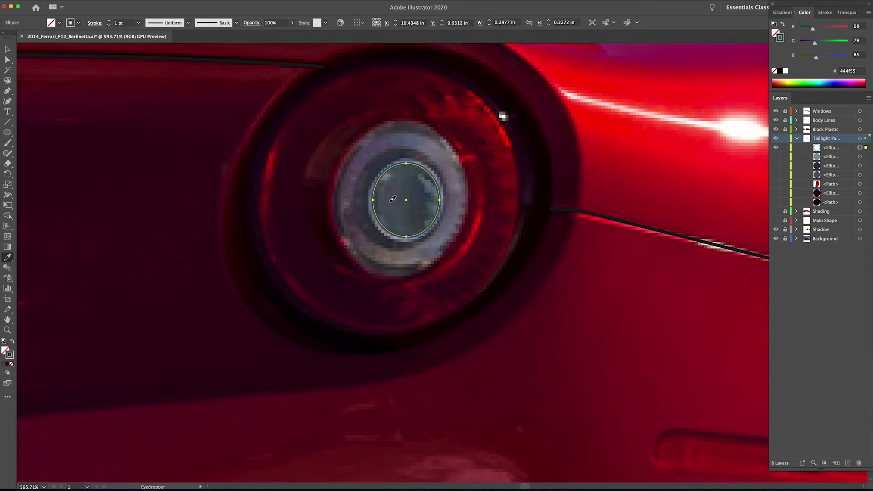
pyautogui.hotkey('shift', 'x')
pyautogui.click(776, 148)
# Add a narrow ellipse about 0.14 × 0.24 in over the glass's dark reflection, filled with the sampled dark slate, and show all taillight shapes
pyautogui.click(7, 132)
pyautogui.moveTo(422, 218); pyautogui.dragTo(439, 226)
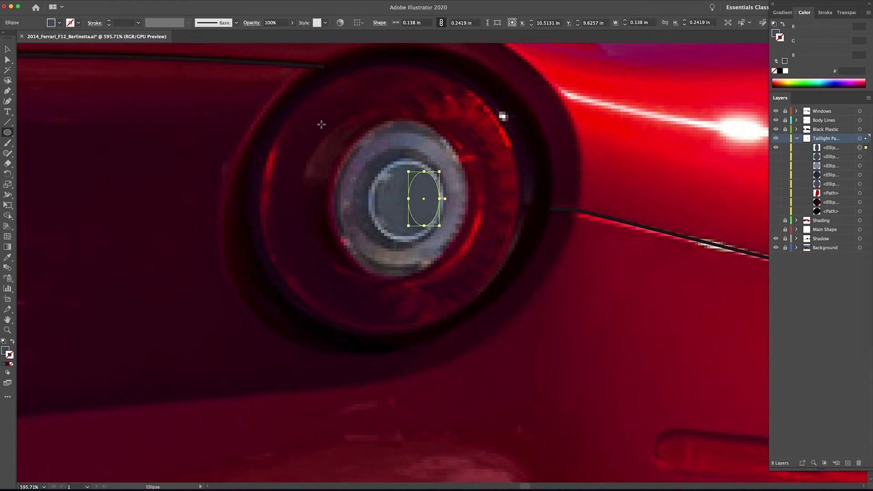
pyautogui.hotkey('shift', 'x')
pyautogui.press('i')
pyautogui.click(431, 194)
pyautogui.press('v')
pyautogui.moveTo(776, 157); pyautogui.dragTo(777, 210)
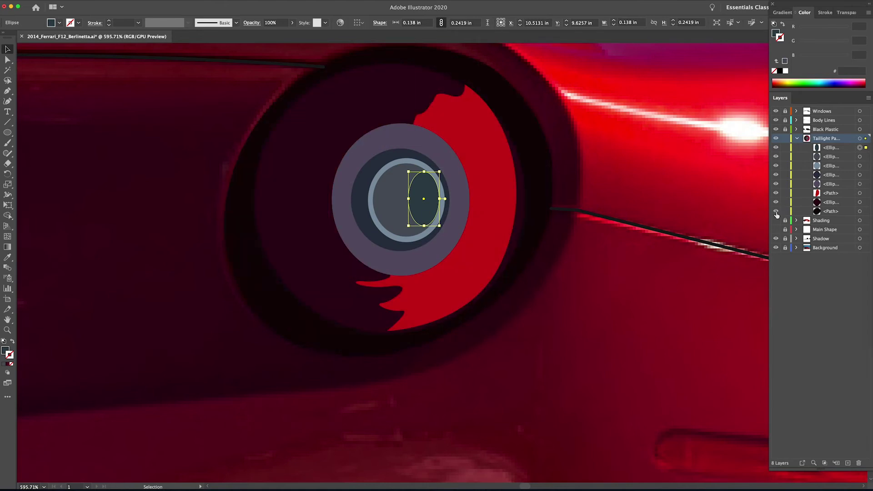
# Review the whole car illustration with the background photo hidden and the Shading layer shown
pyautogui.hotkey('ctrl', '0')
pyautogui.click(146, 179)
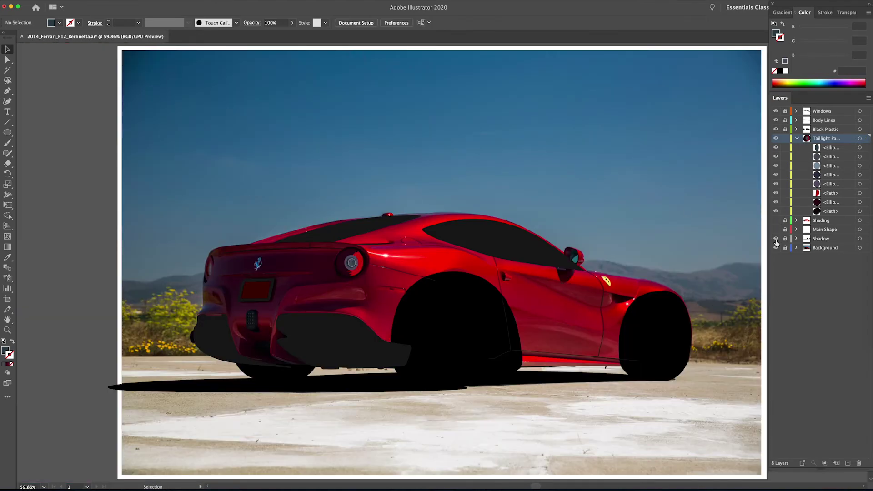
pyautogui.click(775, 247)
pyautogui.moveTo(776, 229); pyautogui.dragTo(776, 221)
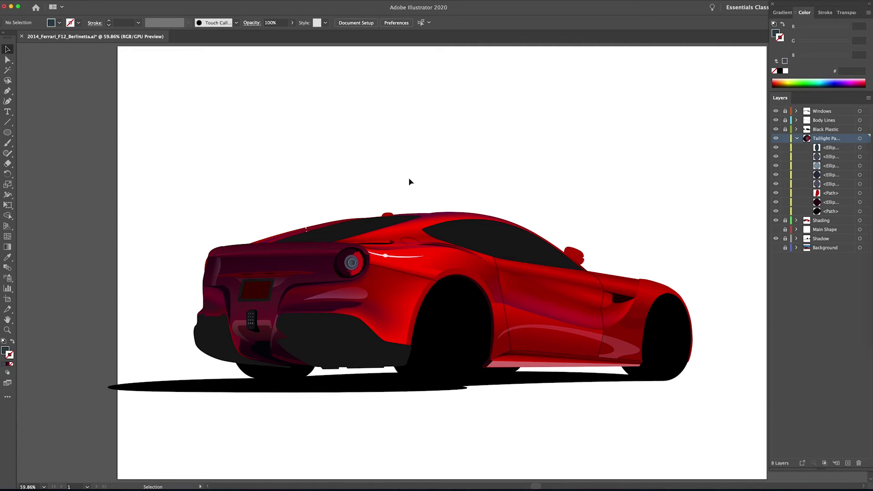
# Bring back the photo without the Shading layer and compare the taillight artwork with it by toggling the taillight layer's visibility
pyautogui.scroll(1, 409, 181)
pyautogui.press('z')
pyautogui.moveTo(377, 249); pyautogui.dragTo(457, 264)
pyautogui.moveTo(458, 331); pyautogui.dragTo(724, 167)
pyautogui.click(777, 221)
pyautogui.moveTo(776, 238); pyautogui.dragTo(776, 247)
pyautogui.click(776, 138)
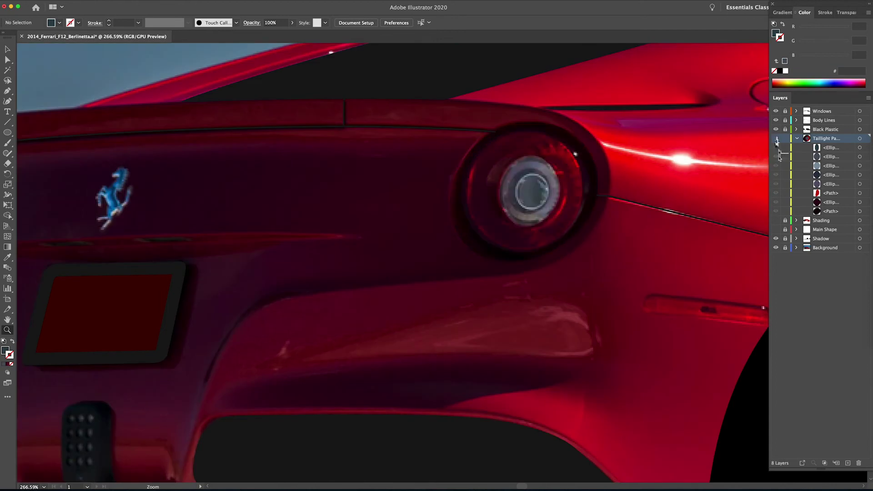
pyautogui.click(776, 139)
pyautogui.click(776, 138)
pyautogui.click(776, 138)
pyautogui.click(775, 139)
pyautogui.click(776, 139)
pyautogui.click(776, 139)
pyautogui.click(776, 138)
# Hide the outer rim shape and refill the taillight lens ellipse with the dark maroon 3d010f sampled from the photo
pyautogui.click(776, 211)
pyautogui.click(776, 202)
pyautogui.click(776, 201)
pyautogui.click(13, 341)
pyautogui.press('i')
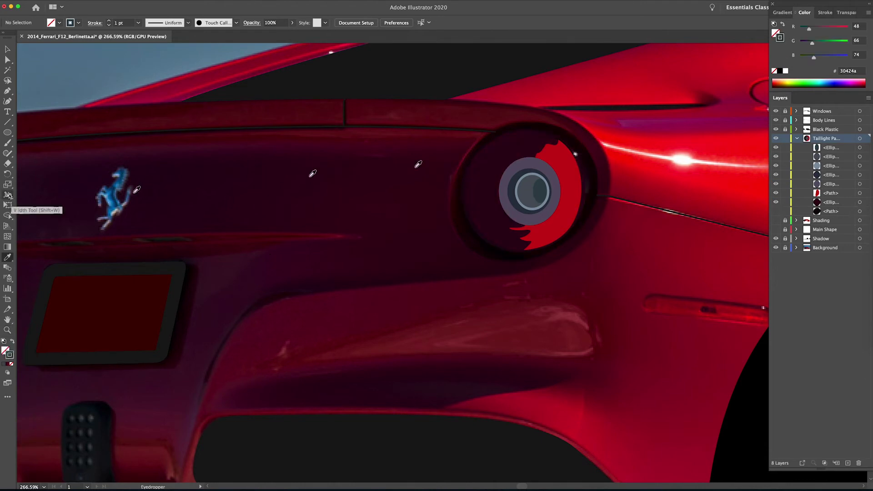
pyautogui.press('v')
pyautogui.click(485, 219)
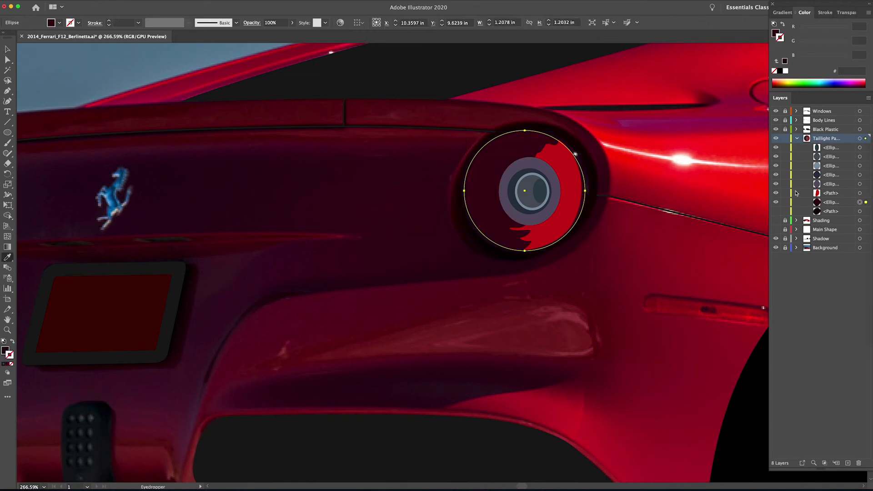
# Adjust the lower outer anchor of the red reflection shape so its curve follows the edge of the lens ellipse
pyautogui.click(570, 205)
pyautogui.moveTo(570, 206); pyautogui.dragTo(595, 273)
pyautogui.moveTo(455, 273); pyautogui.dragTo(568, 265)
pyautogui.press('a')
pyautogui.click(566, 376)
pyautogui.moveTo(567, 377); pyautogui.dragTo(569, 375)
pyautogui.moveTo(623, 261); pyautogui.dragTo(628, 262)
pyautogui.moveTo(570, 376); pyautogui.dragTo(573, 376)
pyautogui.moveTo(558, 265); pyautogui.dragTo(563, 253)
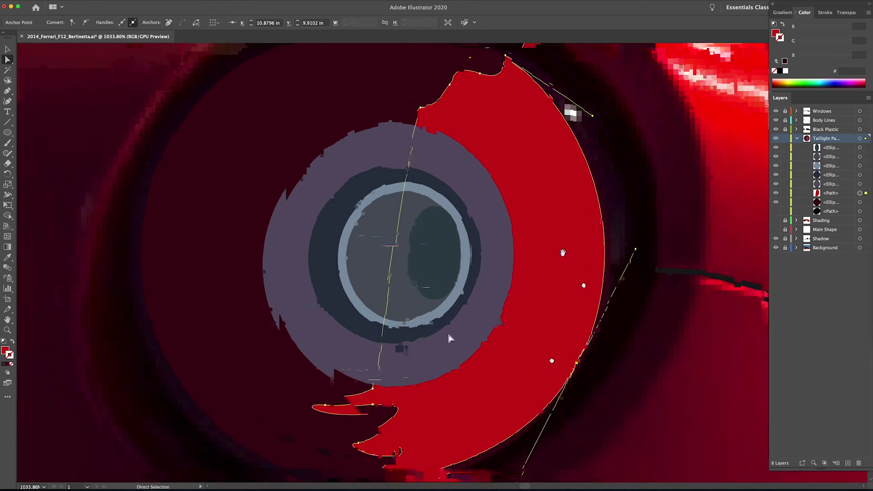
pyautogui.click(407, 322)
pyautogui.moveTo(557, 316); pyautogui.dragTo(550, 327)
pyautogui.moveTo(600, 220); pyautogui.dragTo(554, 339)
pyautogui.moveTo(595, 181); pyautogui.dragTo(563, 282)
pyautogui.moveTo(582, 326); pyautogui.dragTo(583, 323)
pyautogui.moveTo(470, 331); pyautogui.dragTo(602, 232)
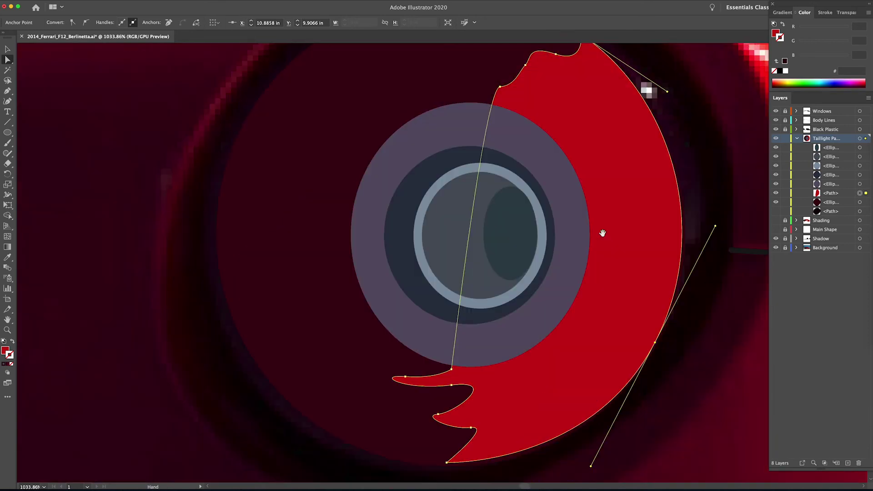
# Reshape the upper inner corner of the red reflection so its edge curves down into the bulb's outer ring
pyautogui.click(500, 87)
pyautogui.moveTo(494, 90); pyautogui.dragTo(512, 127)
pyautogui.scroll(2, 510, 113)
pyautogui.hscroll(1, 510, 113)
pyautogui.click(518, 121)
pyautogui.click(380, 214)
pyautogui.moveTo(538, 253); pyautogui.dragTo(555, 193)
# Tilt the bulb's outer purple-grey ellipse slightly clockwise and set its fill color to 7a6c72
pyautogui.click(402, 301)
pyautogui.press('v')
pyautogui.moveTo(580, 350); pyautogui.dragTo(568, 363)
pyautogui.moveTo(471, 329); pyautogui.dragTo(454, 350)
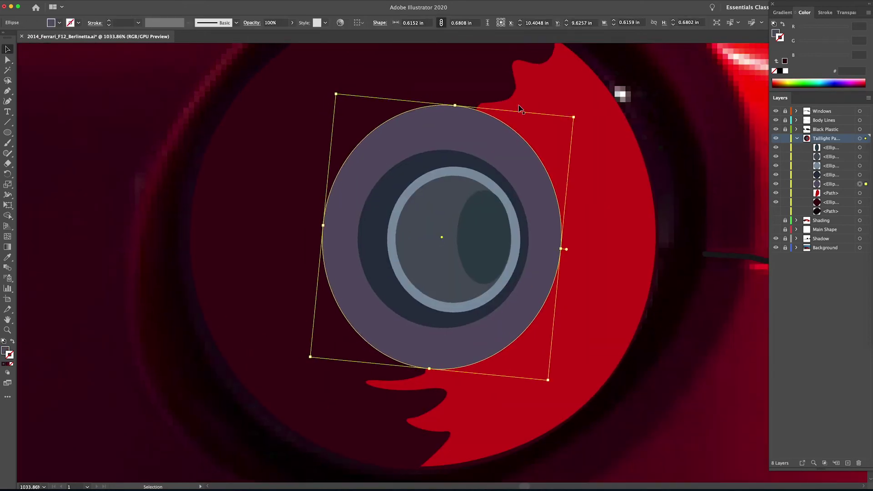
pyautogui.doubleClick(5, 350)
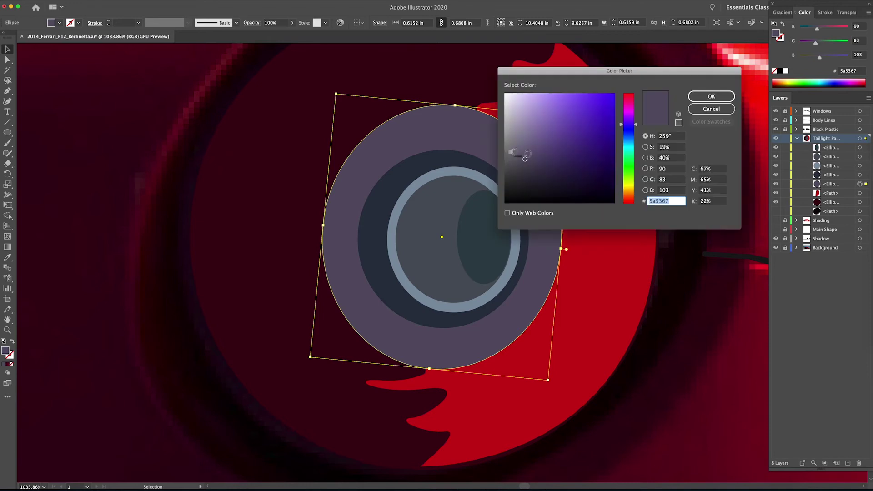
pyautogui.write('7a6c72')
pyautogui.press('Return')
# Recolor the bulb's dark blue-grey ellipse to a nearly neutral dark grey
pyautogui.click(400, 185)
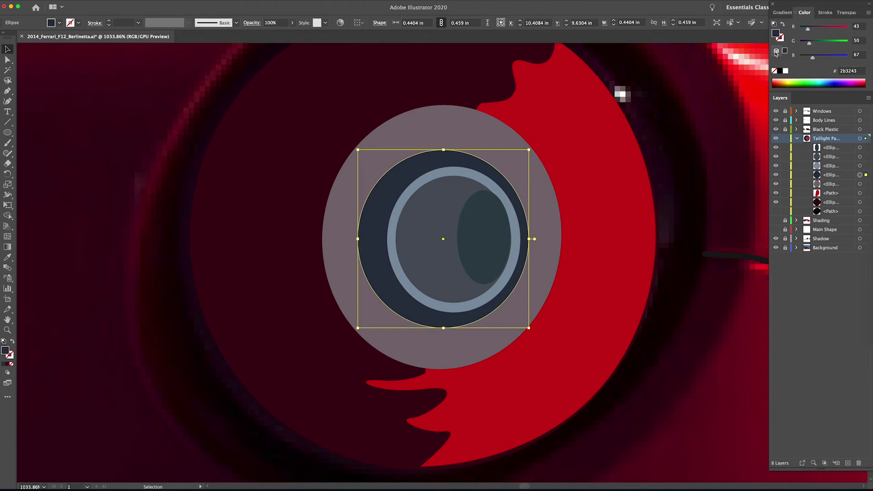
pyautogui.doubleClick(6, 351)
pyautogui.moveTo(524, 174); pyautogui.dragTo(516, 180)
pyautogui.click(697, 98)
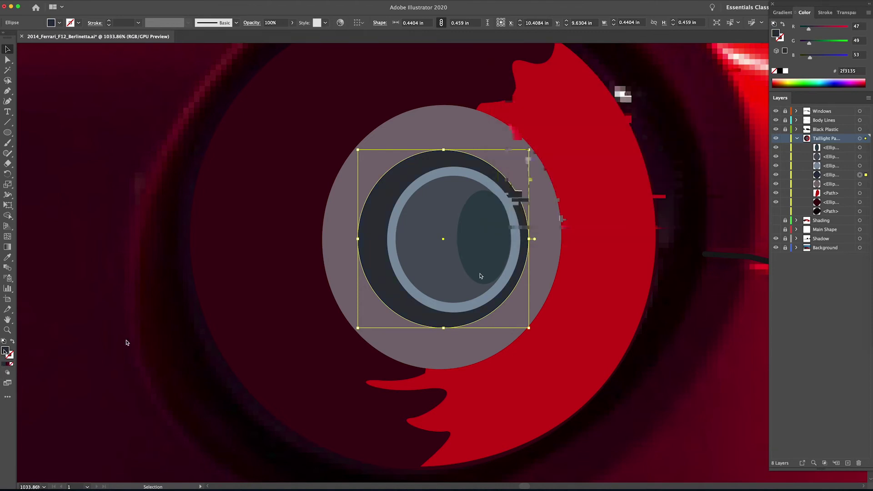
pyautogui.doubleClick(6, 352)
pyautogui.click(513, 186)
pyautogui.click(694, 99)
# Recolor the bulb's light blue-grey ring to a lighter, more neutral grey
pyautogui.click(390, 220)
pyautogui.doubleClick(6, 351)
pyautogui.click(519, 135)
pyautogui.moveTo(516, 130); pyautogui.dragTo(513, 127)
pyautogui.click(696, 99)
# Recolor the center glass ellipse to a neutral mid grey and match the small reflection ellipse to the dark grey ring
pyautogui.click(414, 228)
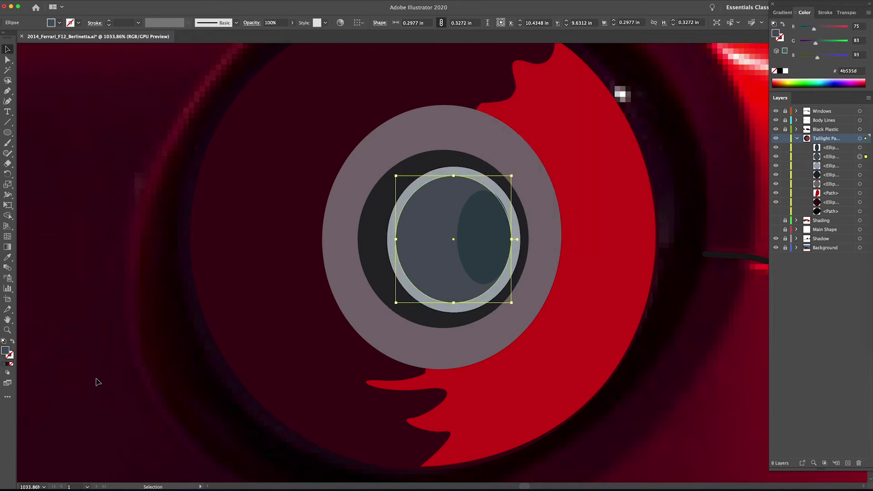
pyautogui.doubleClick(6, 351)
pyautogui.click(711, 96)
pyautogui.click(484, 237)
pyautogui.press('i')
pyautogui.click(364, 247)
# Select the dark maroon lens ellipse and hide it to uncover the photo beneath
pyautogui.click(8, 51)
pyautogui.click(273, 182)
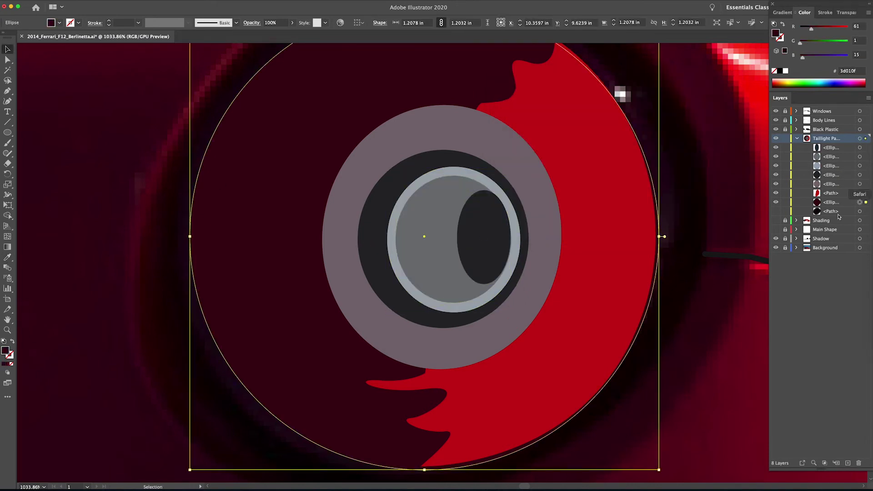
pyautogui.click(776, 202)
# Trace the inner edge of the thin crescent reflection opposite the red area, from its upper tip around to its lower tip
pyautogui.press('p')
pyautogui.moveTo(279, 141); pyautogui.dragTo(350, 206)
pyautogui.keyDown('alt'); pyautogui.keyDown('super'); pyautogui.click(341, 189); pyautogui.keyUp('super'); pyautogui.keyUp('alt')
pyautogui.keyDown('alt'); pyautogui.keyDown('super'); pyautogui.click(341, 189); pyautogui.keyUp('super'); pyautogui.keyUp('alt')
pyautogui.click(308, 191)
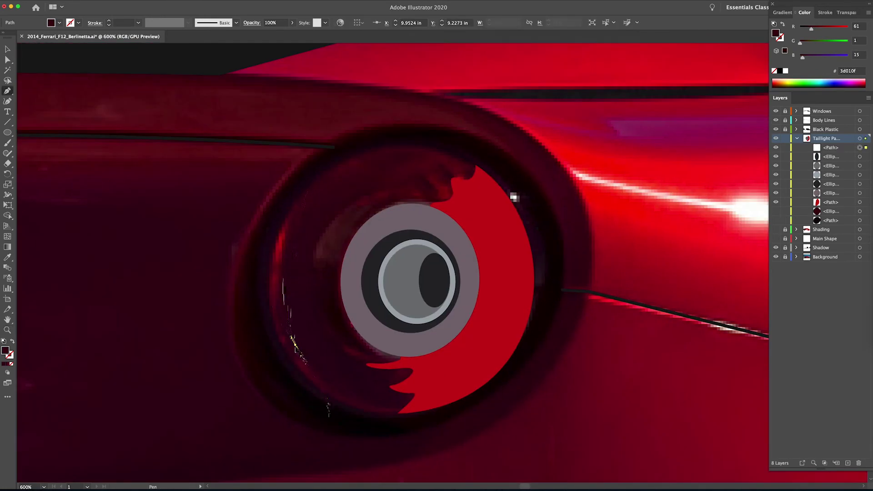
pyautogui.click(280, 265)
pyautogui.moveTo(280, 266); pyautogui.dragTo(278, 299)
pyautogui.moveTo(309, 364); pyautogui.dragTo(385, 411)
pyautogui.press('super+z')
pyautogui.moveTo(366, 411); pyautogui.dragTo(347, 408)
# Trace the crescent's outer edge back up to the starting point and close the shape
pyautogui.moveTo(271, 314); pyautogui.dragTo(247, 240)
pyautogui.press('super+z')
pyautogui.moveTo(281, 346); pyautogui.dragTo(259, 298)
pyautogui.moveTo(286, 214); pyautogui.dragTo(301, 199)
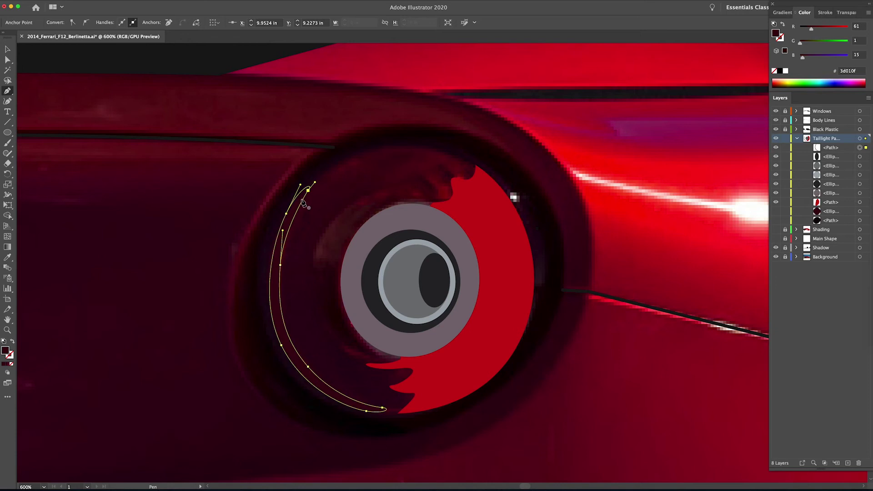
# Fill the crescent with a linear gradient from dark maroon to bright red
pyautogui.click(8, 364)
pyautogui.press('v')
pyautogui.click(856, 94)
pyautogui.doubleClick(776, 94)
pyautogui.press('Escape')
pyautogui.doubleClick(857, 95)
pyautogui.click(820, 128)
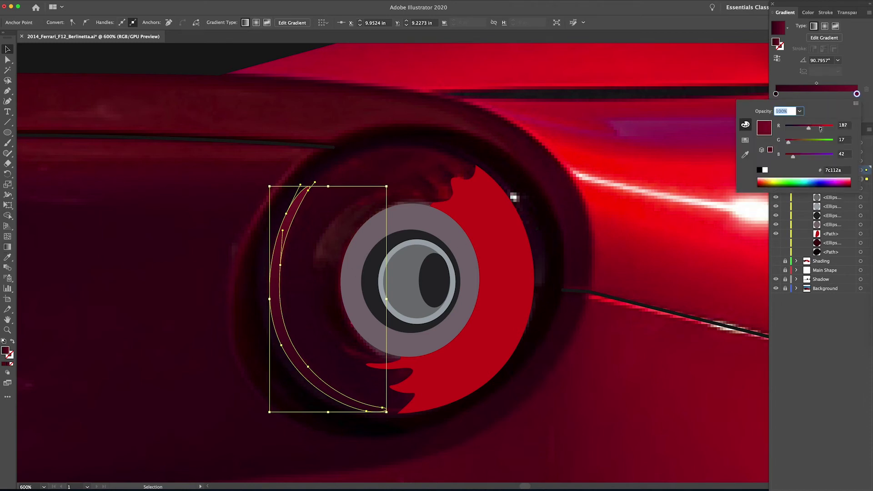
pyautogui.moveTo(820, 129); pyautogui.dragTo(827, 129)
pyautogui.doubleClick(776, 94)
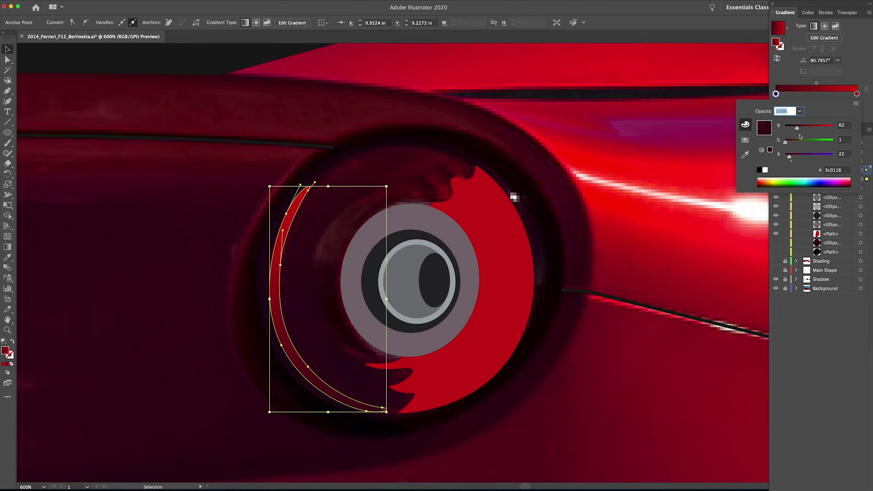
pyautogui.press('Escape')
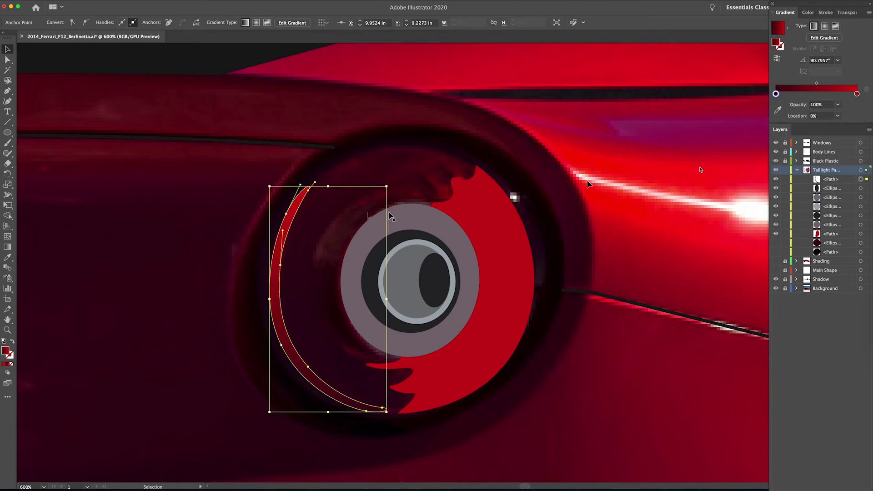
# Redraw the crescent's gradient downward at about -94°, fading from bright red at the upper tip to dark maroon, and deselect the shape
pyautogui.press('g')
pyautogui.moveTo(314, 142); pyautogui.dragTo(276, 372)
pyautogui.moveTo(857, 84); pyautogui.dragTo(813, 85)
pyautogui.moveTo(776, 84)
pyautogui.mouseDown()
pyautogui.moveTo(846, 85)
pyautogui.moveTo(770, 85)
pyautogui.mouseUp()
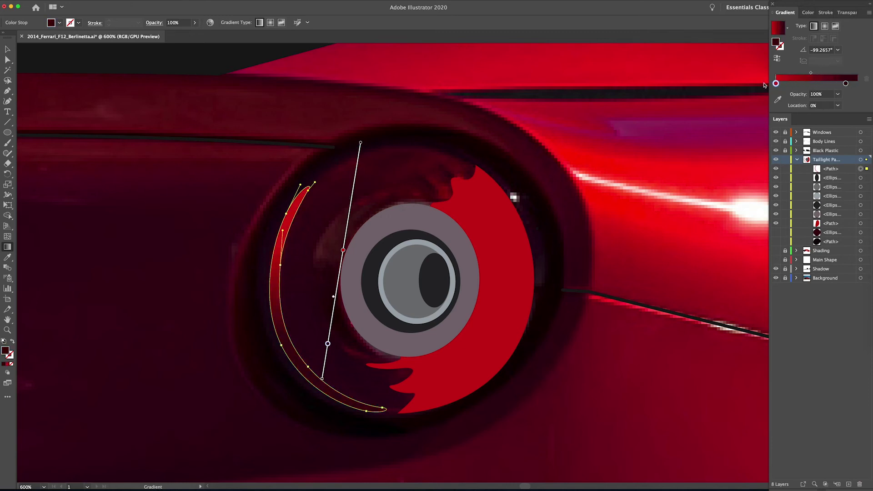
pyautogui.moveTo(306, 154); pyautogui.dragTo(286, 456)
pyautogui.press('v')
pyautogui.click(675, 324)
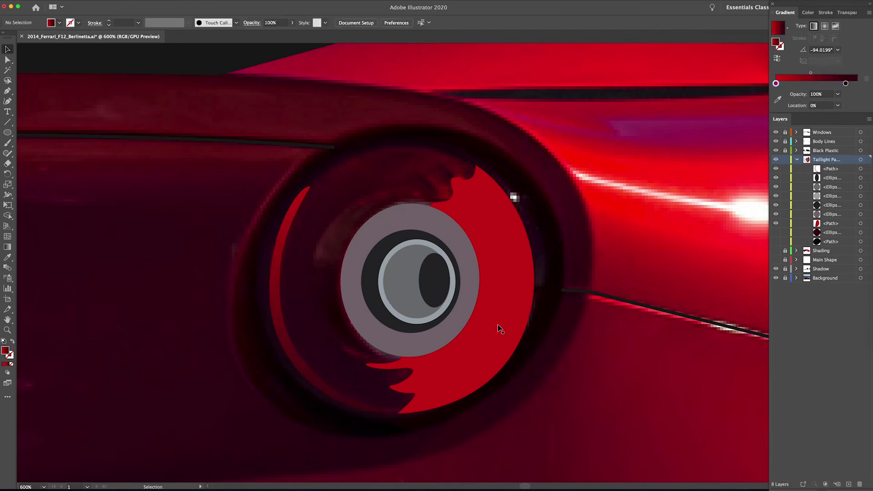
# Check the large red reflection against the photo and darken its fill to #a00415
pyautogui.moveTo(456, 306); pyautogui.dragTo(434, 315)
pyautogui.click(485, 310)
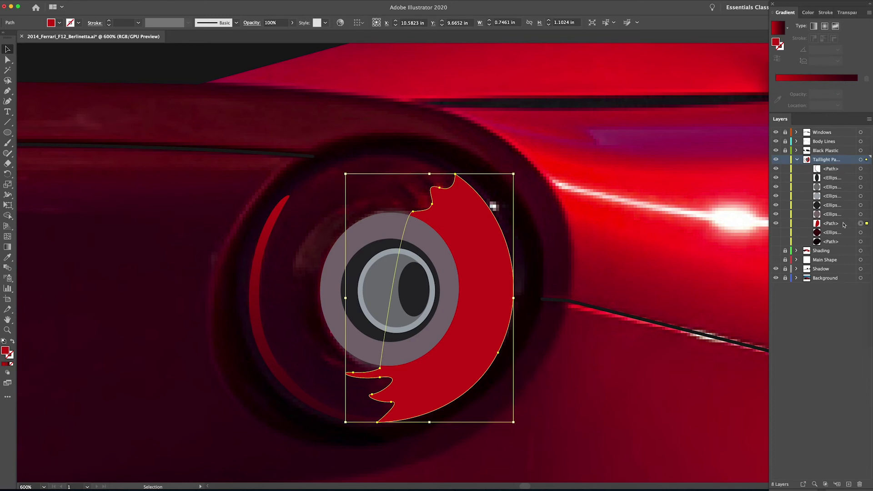
pyautogui.click(777, 223)
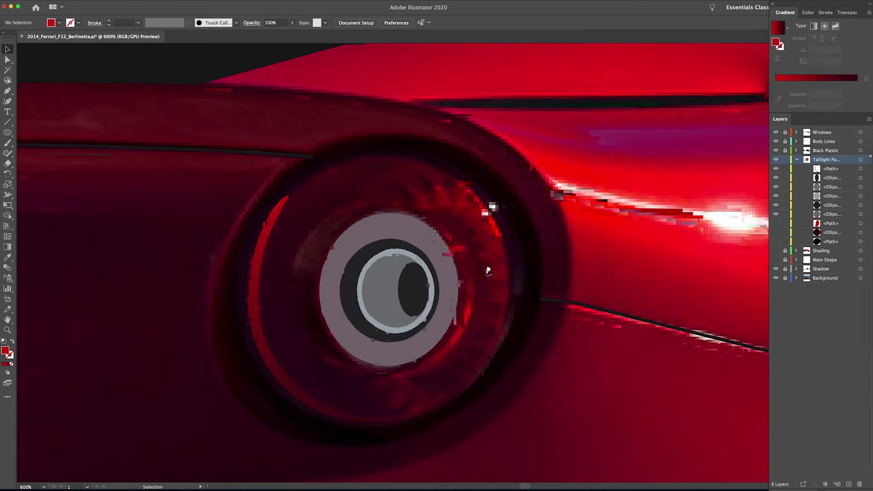
pyautogui.hscroll(2, 489, 272)
pyautogui.press('z')
pyautogui.click(777, 223)
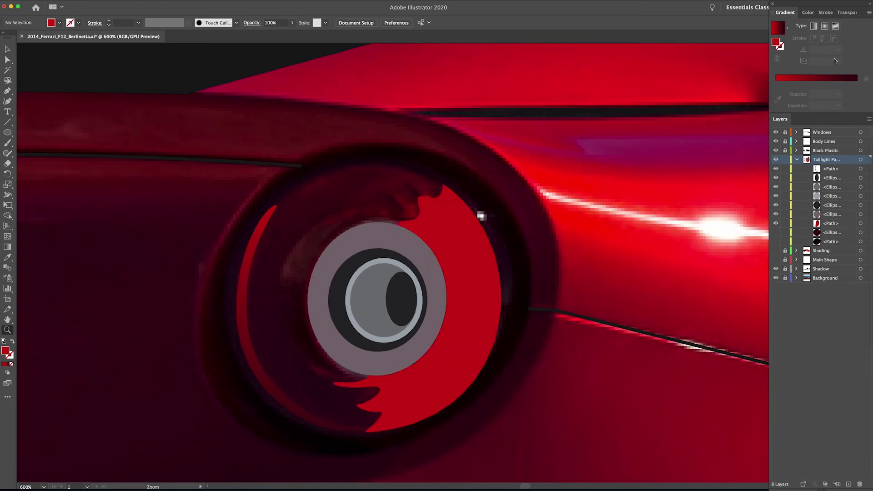
pyautogui.click(861, 224)
pyautogui.click(808, 13)
pyautogui.moveTo(840, 29); pyautogui.dragTo(831, 29)
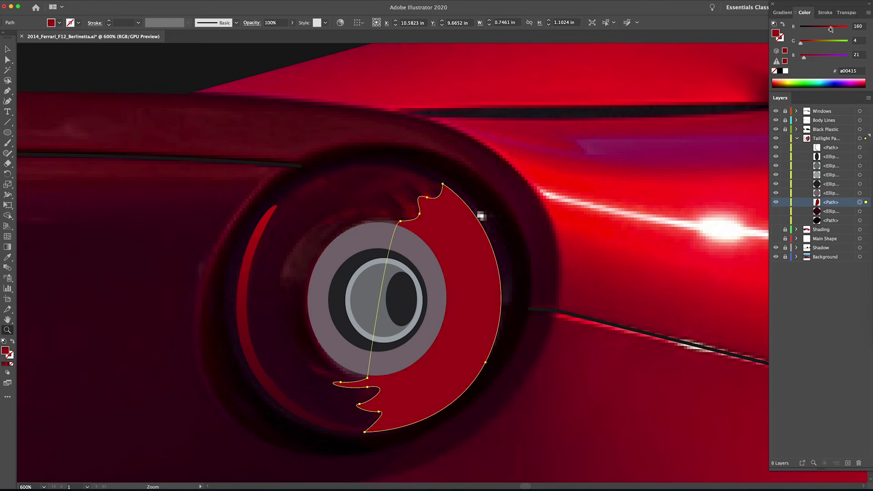
# Hide the red reflection, trace a slim crescent highlight along the lens's upper-right rim, and fill it with #e10415
pyautogui.click(776, 202)
pyautogui.press('p')
pyautogui.click(440, 185)
pyautogui.moveTo(481, 222); pyautogui.dragTo(491, 246)
pyautogui.click(487, 247)
pyautogui.moveTo(441, 184); pyautogui.dragTo(410, 152)
pyautogui.moveTo(827, 30); pyautogui.dragTo(842, 29)
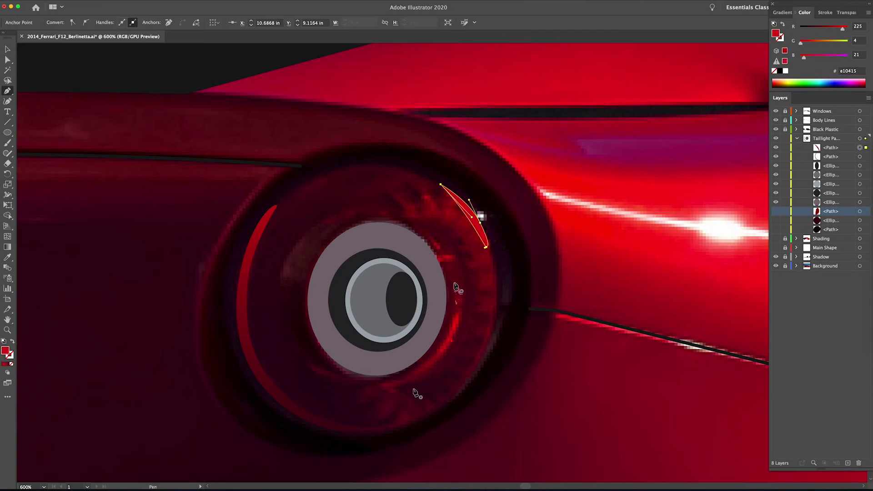
# Trace a closed crescent highlight hugging the lower-right side of the grey bulb ring
pyautogui.click(375, 387)
pyautogui.moveTo(437, 349); pyautogui.dragTo(460, 312)
pyautogui.press('super+z')
pyautogui.moveTo(420, 366); pyautogui.dragTo(437, 351)
pyautogui.moveTo(453, 307); pyautogui.dragTo(457, 333)
pyautogui.moveTo(375, 387); pyautogui.dragTo(312, 390)
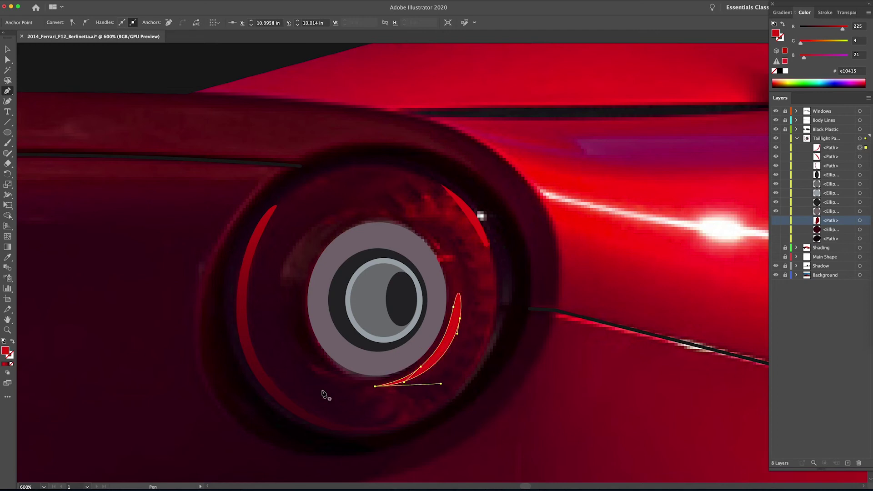
# Start an unfilled outline for the jagged shadow, tracing its curved inner edge around the bulb ring and its short straight lower end
pyautogui.scroll(-3, 409, 273)
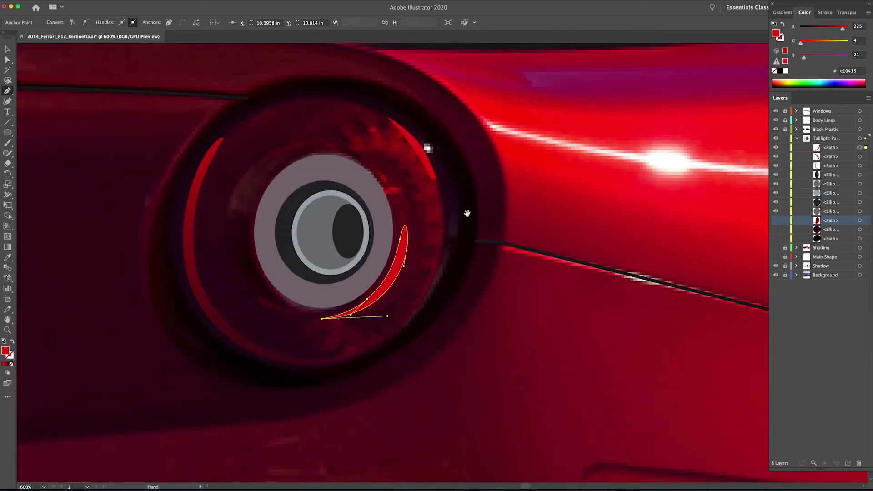
pyautogui.keyDown('super'); pyautogui.click(508, 261); pyautogui.keyUp('super')
pyautogui.click(378, 156)
pyautogui.moveTo(414, 221); pyautogui.dragTo(419, 262)
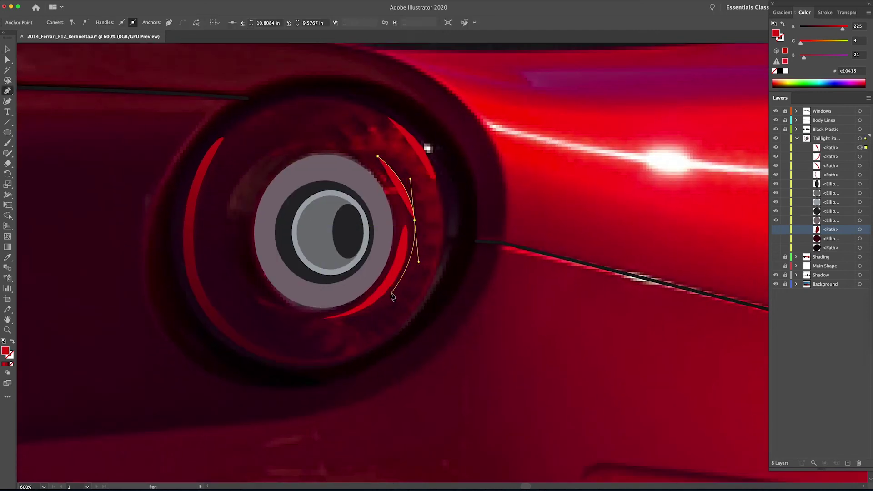
pyautogui.moveTo(389, 300); pyautogui.dragTo(319, 324)
pyautogui.press('/')
pyautogui.click(369, 339)
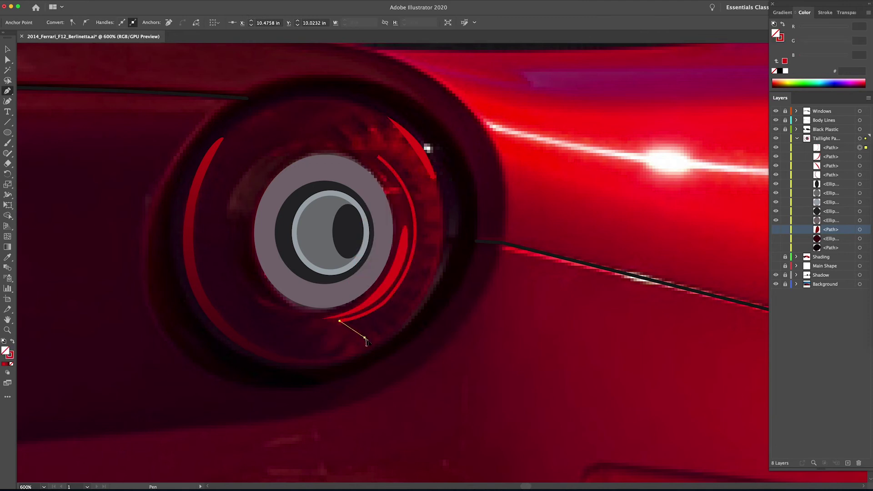
# Trace the shadow's wavy, tooth-like outer edge back up to the starting point and close the shape
pyautogui.keyDown('ctrl'); pyautogui.click(382, 329); pyautogui.keyUp('ctrl')
pyautogui.moveTo(388, 323); pyautogui.dragTo(391, 310)
pyautogui.moveTo(395, 309)
pyautogui.mouseDown()
pyautogui.moveTo(398, 296)
pyautogui.moveTo(419, 298)
pyautogui.mouseUp()
pyautogui.press('super+z')
pyautogui.moveTo(418, 267)
pyautogui.mouseDown()
pyautogui.moveTo(419, 255)
pyautogui.moveTo(437, 254)
pyautogui.moveTo(418, 242)
pyautogui.moveTo(428, 237)
pyautogui.mouseUp()
pyautogui.moveTo(426, 233); pyautogui.dragTo(414, 173)
pyautogui.moveTo(404, 167); pyautogui.dragTo(386, 157)
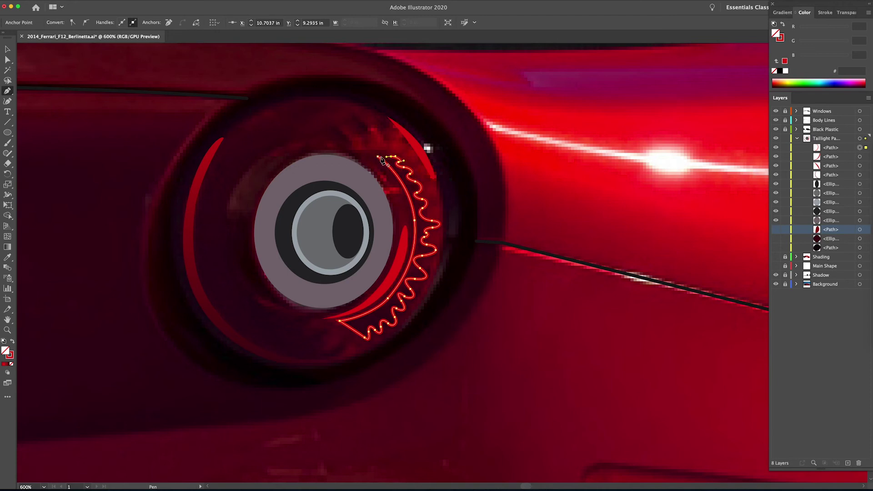
# Fill the jagged shadow with the dark maroon #440215 sampled from the photo and show all hidden taillight shapes
pyautogui.press('i')
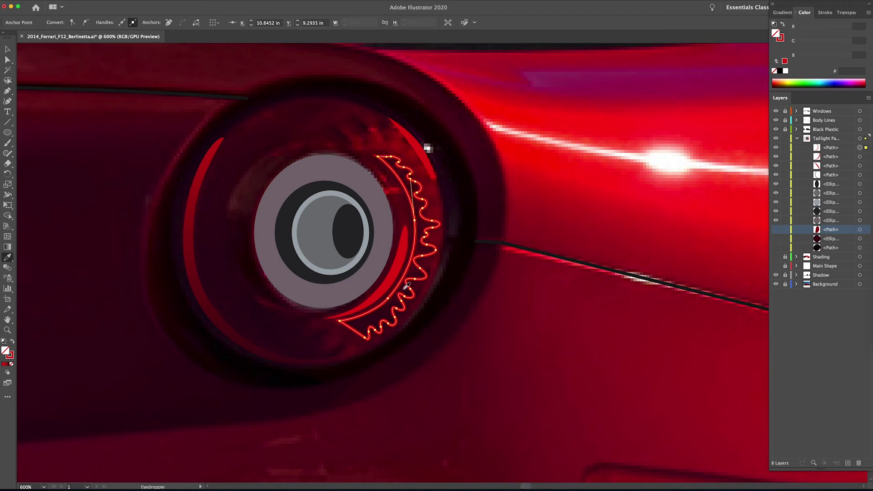
pyautogui.click(406, 287)
pyautogui.click(776, 249)
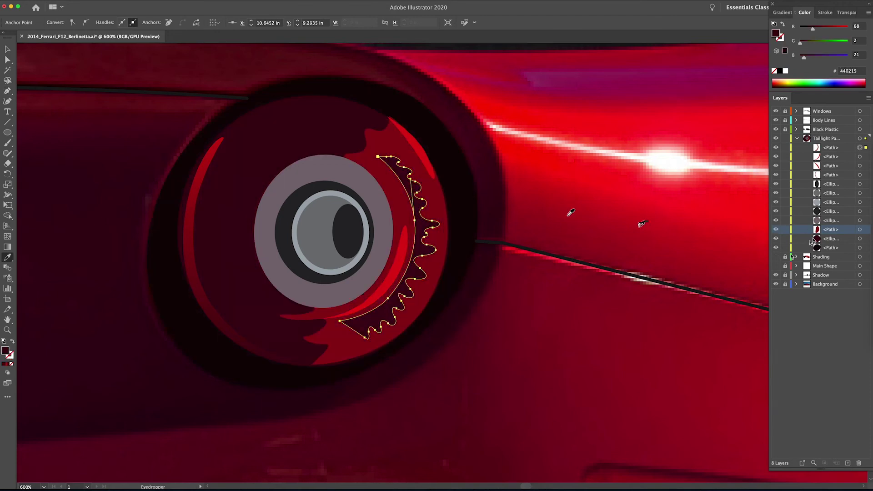
pyautogui.moveTo(778, 156); pyautogui.dragTo(776, 250)
# Hide the Background photo, show the Shading layer, and review the taillight on the whole car
pyautogui.press('super+0')
pyautogui.click(776, 284)
pyautogui.click(777, 284)
pyautogui.click(776, 284)
pyautogui.click(777, 258)
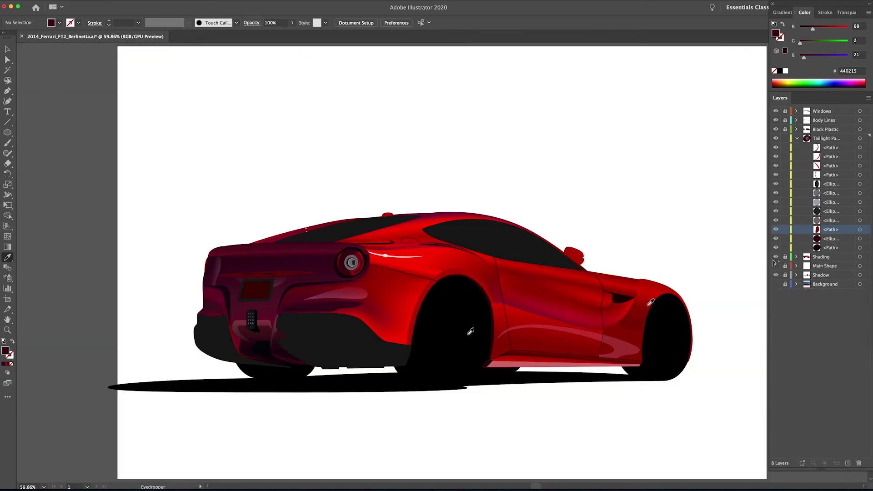
# Brighten the maroon ellipse of the taillight lens by raising its red value, and deselect it
pyautogui.moveTo(384, 297); pyautogui.dragTo(396, 299)
pyautogui.moveTo(448, 308); pyautogui.dragTo(432, 304)
pyautogui.press('v')
pyautogui.click(328, 258)
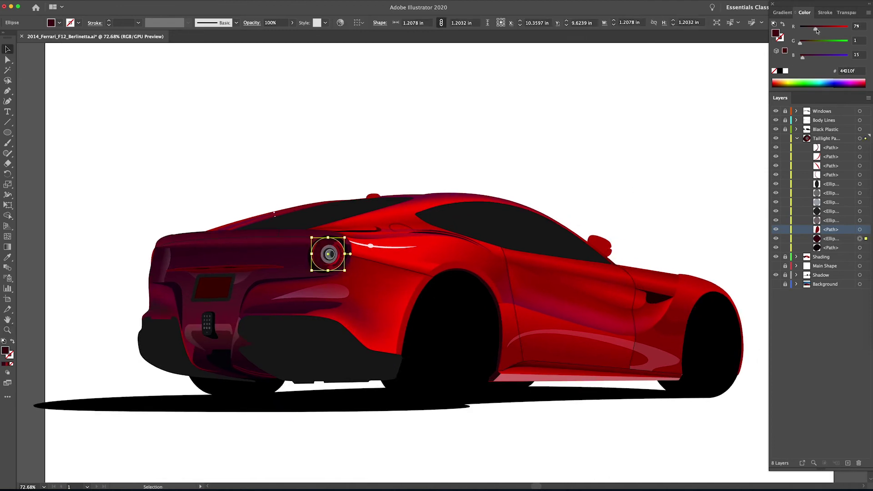
pyautogui.click(536, 159)
# Recolor the taillight's wide outer bulb ring to a lighter neutral grey
pyautogui.click(331, 254)
pyautogui.moveTo(330, 260); pyautogui.dragTo(339, 261)
pyautogui.click(333, 263)
pyautogui.press('a')
pyautogui.click(325, 258)
pyautogui.press('v')
pyautogui.click(288, 243)
pyautogui.click(327, 259)
pyautogui.press('z')
pyautogui.moveTo(341, 250); pyautogui.dragTo(347, 250)
pyautogui.click(860, 220)
pyautogui.moveTo(824, 58); pyautogui.dragTo(826, 58)
pyautogui.moveTo(820, 44); pyautogui.dragTo(826, 43)
pyautogui.moveTo(823, 29); pyautogui.dragTo(826, 29)
# Lighten the dark ellipse inside the bulb to grey #545556 and deselect it
pyautogui.press('super+0')
pyautogui.press('v')
pyautogui.click(440, 232)
pyautogui.click(355, 269)
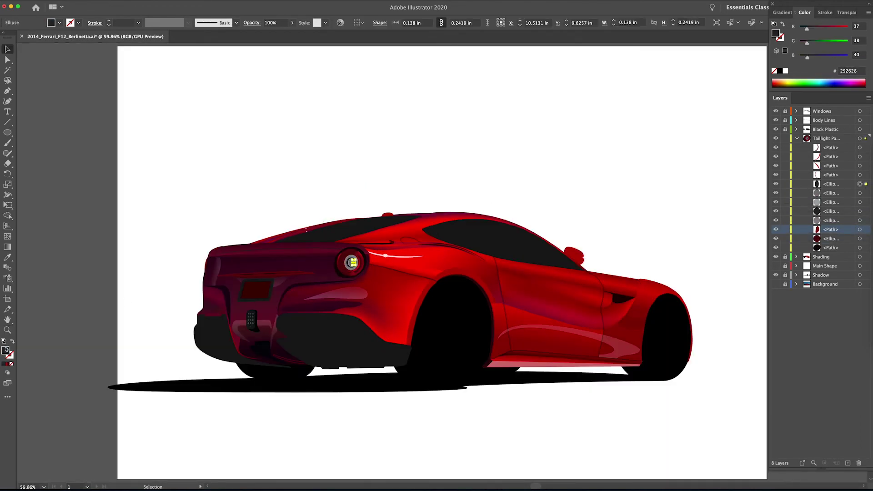
pyautogui.doubleClick(5, 351)
pyautogui.moveTo(510, 186); pyautogui.dragTo(510, 165)
pyautogui.click(711, 96)
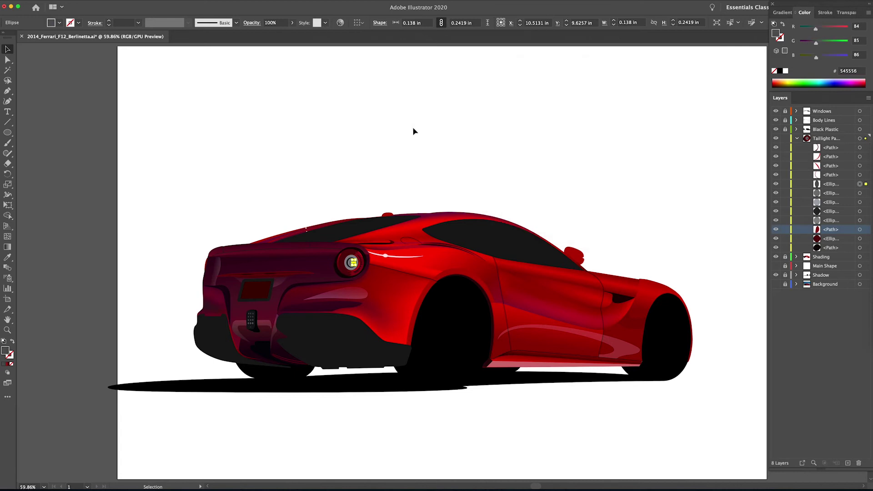
pyautogui.click(413, 131)
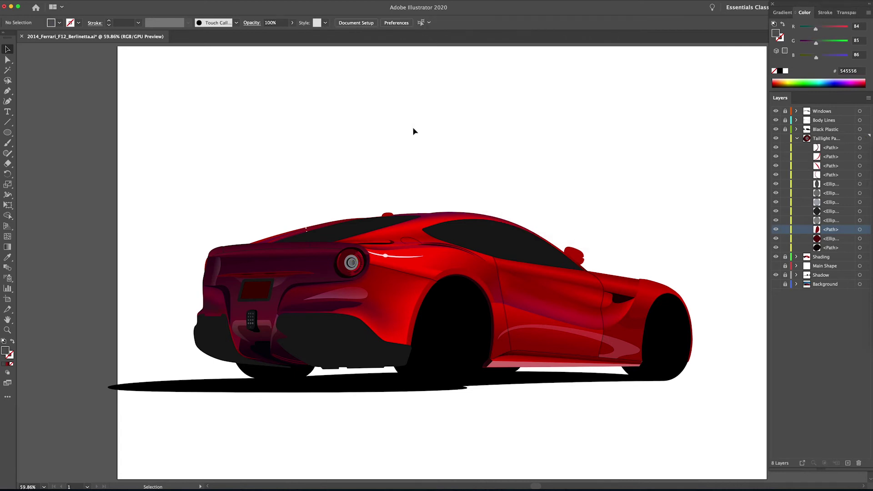
# Compare the drawn taillight with the photo by hiding the Shading layer, showing the Background, and switching the taillight layer off and on
pyautogui.click(776, 139)
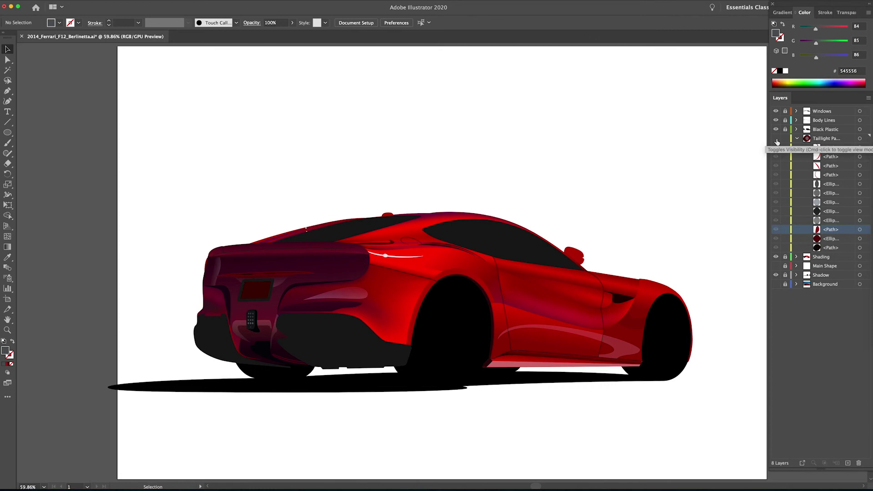
pyautogui.click(776, 257)
pyautogui.click(775, 283)
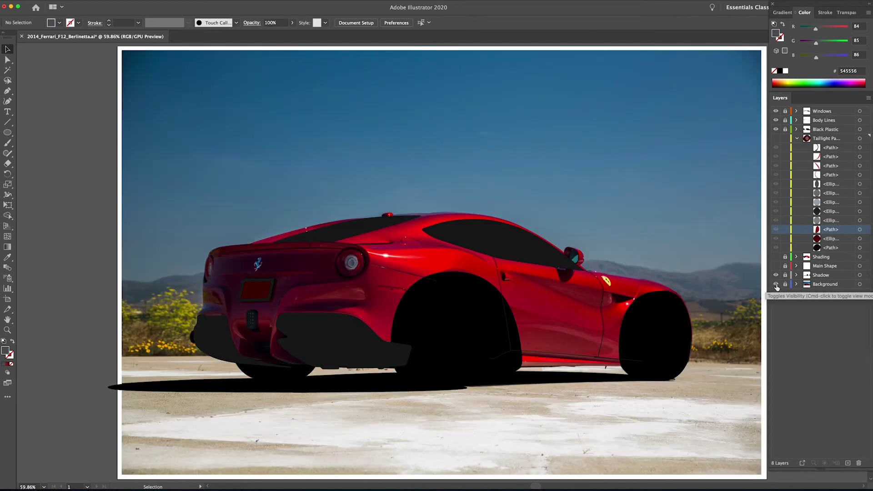
pyautogui.click(776, 139)
pyautogui.click(776, 139)
pyautogui.click(776, 139)
pyautogui.click(776, 139)
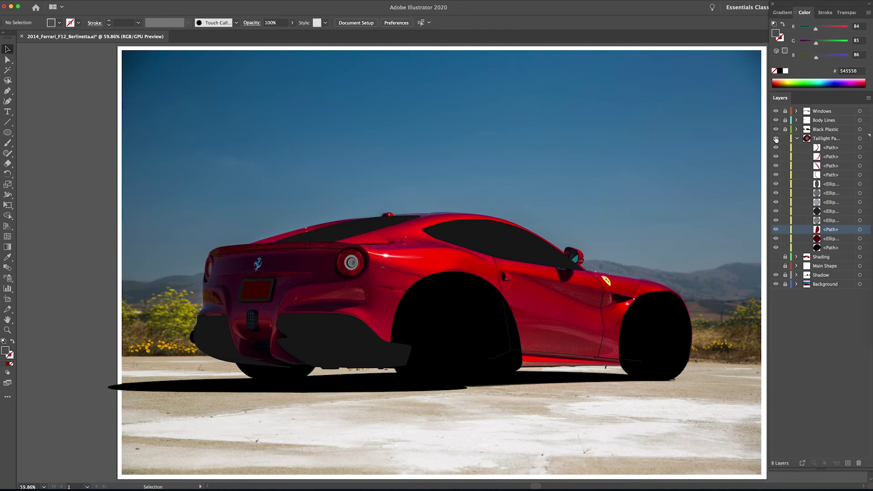
pyautogui.click(776, 258)
pyautogui.moveTo(777, 261); pyautogui.dragTo(777, 263)
pyautogui.click(776, 138)
# Trace an open curve along the black taillight housing's left outer edge and give it a stroke with no fill
pyautogui.press('z')
pyautogui.moveTo(352, 262); pyautogui.dragTo(551, 348)
pyautogui.press('p')
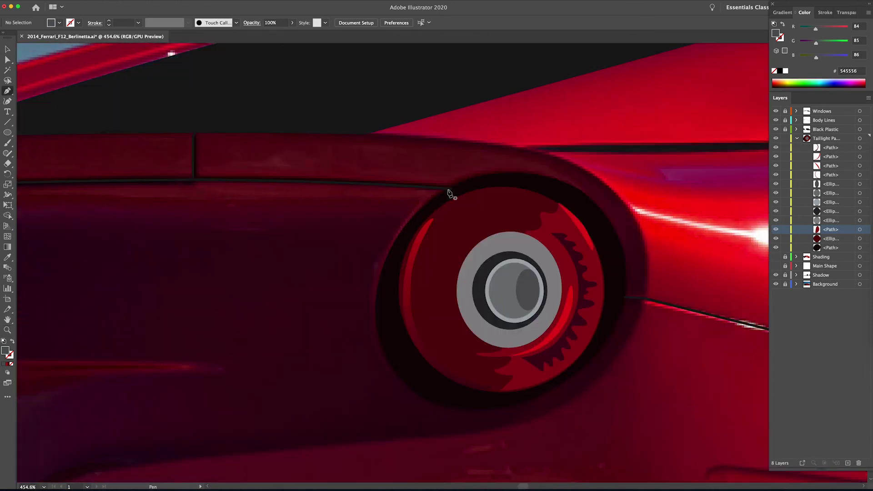
pyautogui.click(448, 190)
pyautogui.moveTo(383, 259); pyautogui.dragTo(360, 309)
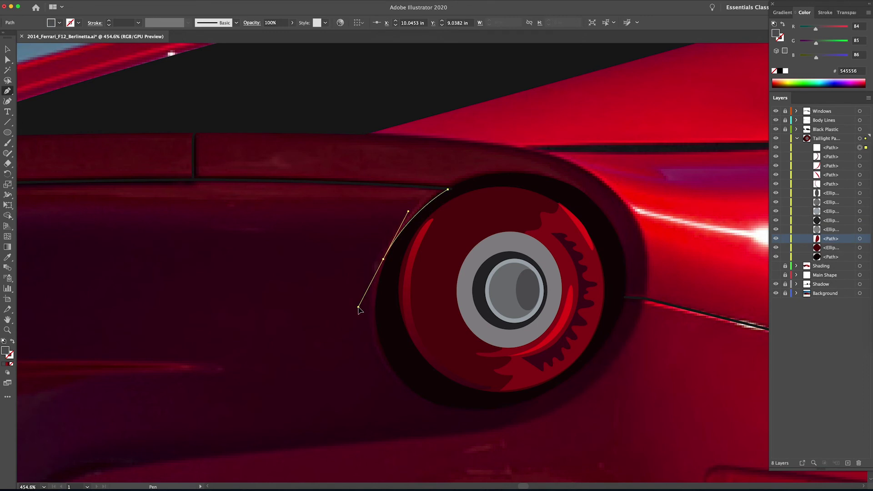
pyautogui.press('super+z')
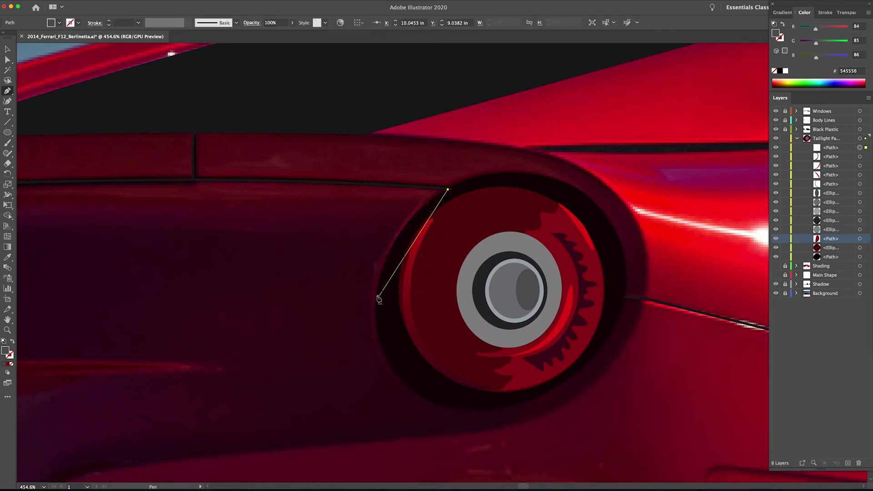
pyautogui.moveTo(378, 287); pyautogui.dragTo(362, 360)
pyautogui.click(423, 396)
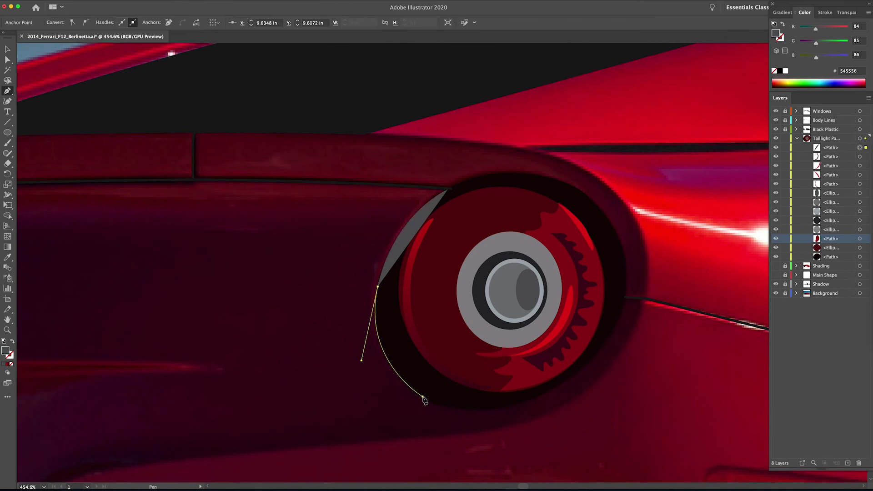
pyautogui.click(12, 341)
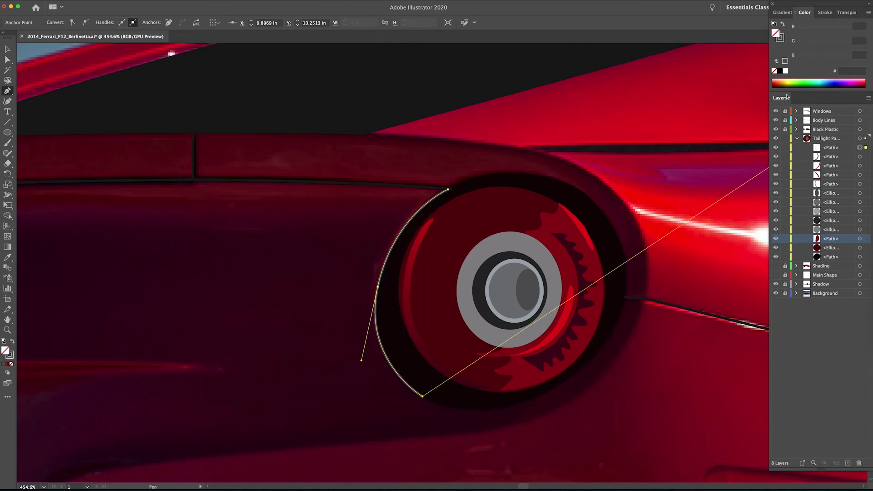
# Set the housing edge line's stroke color to red #c2140c
pyautogui.press('v')
pyautogui.doubleClick(13, 358)
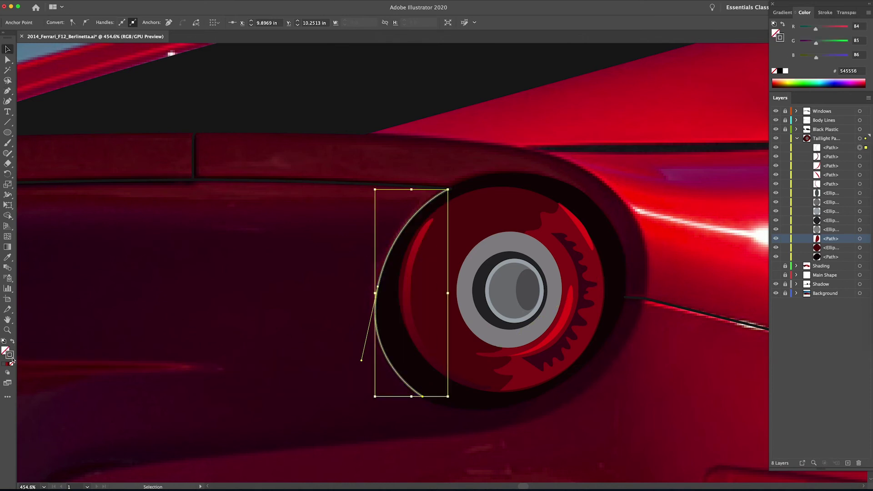
pyautogui.click(712, 109)
pyautogui.click(837, 28)
pyautogui.click(811, 42)
pyautogui.moveTo(811, 42); pyautogui.dragTo(803, 42)
pyautogui.moveTo(816, 58); pyautogui.dragTo(803, 59)
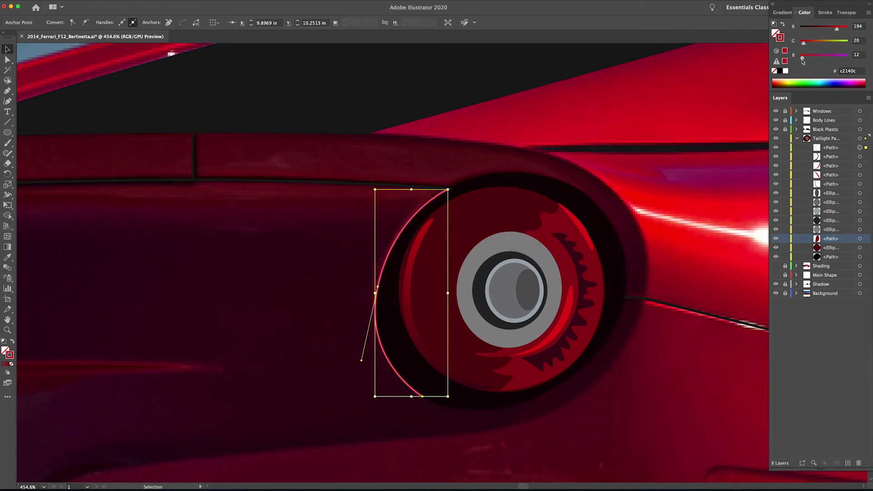
# Give the housing edge line a profile tapered at both ends and a 2 pt weight
pyautogui.click(822, 15)
pyautogui.click(826, 150)
pyautogui.click(817, 174)
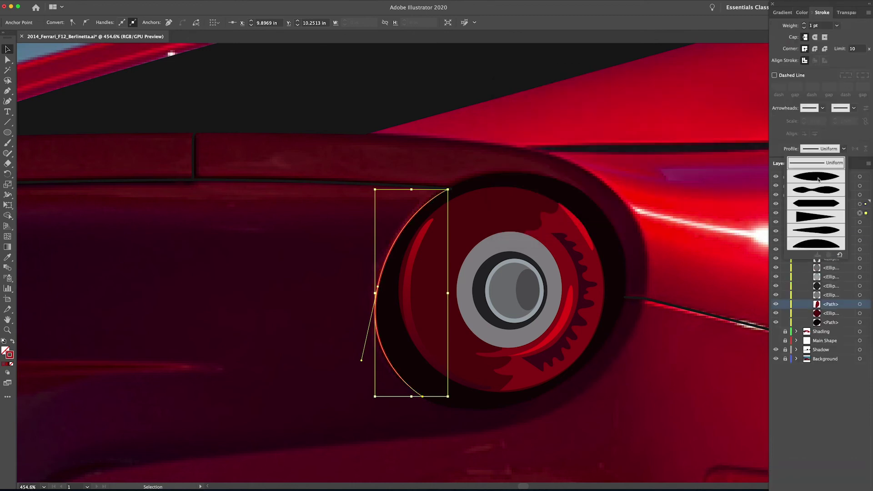
pyautogui.click(805, 25)
pyautogui.click(528, 153)
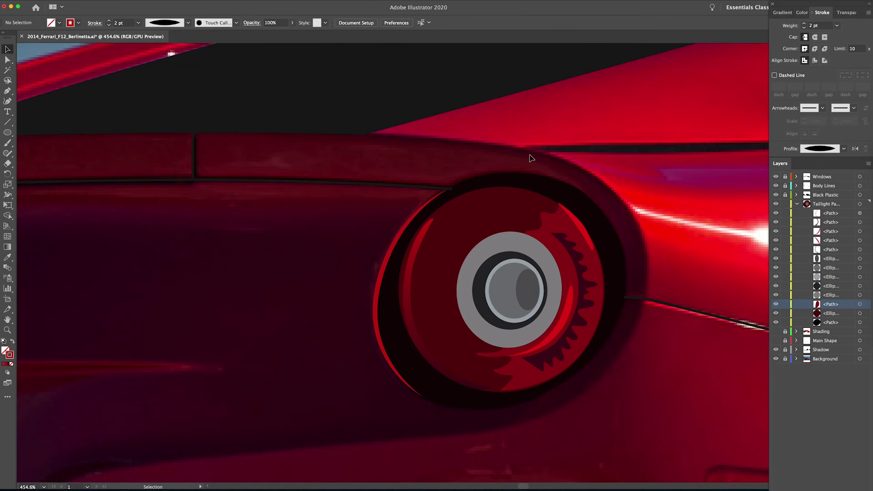
# Darken the housing edge line's stroke to #8e1e1e and deselect it
pyautogui.hscroll(2, 364, 253)
pyautogui.click(349, 254)
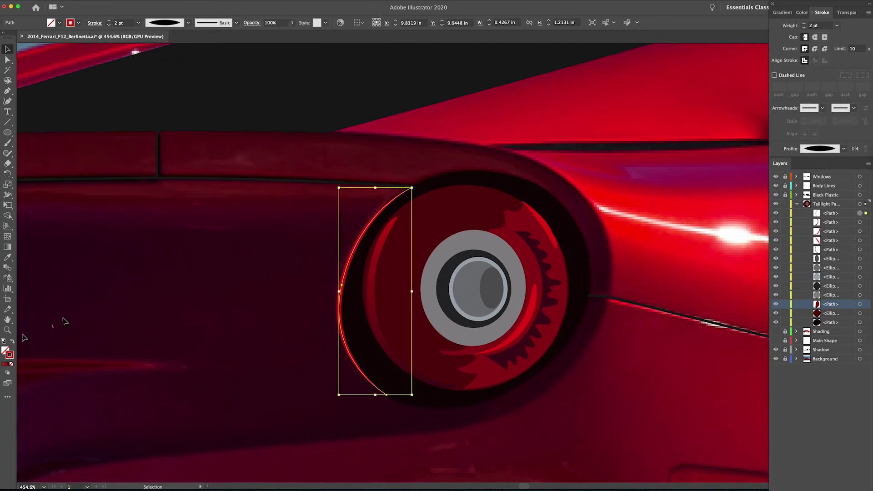
pyautogui.doubleClick(10, 354)
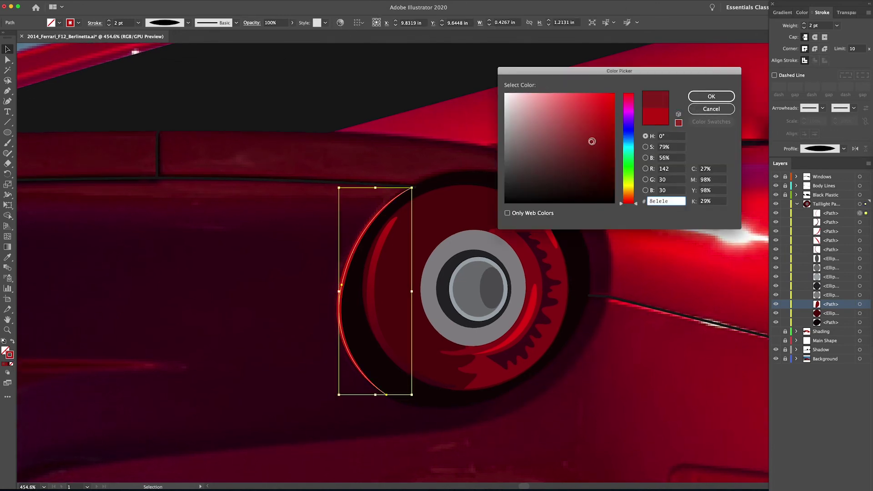
pyautogui.click(712, 96)
pyautogui.press('super+shift+a')
# Redraw the lens's left crescent gradient from above its upper tip to below its lower tip, using #d61111 for the upper stop
pyautogui.hscroll(3, 428, 239)
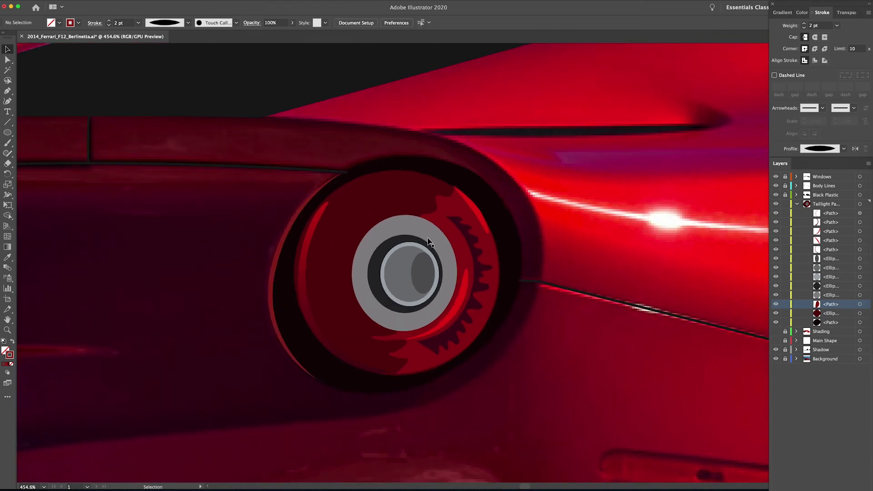
pyautogui.click(298, 296)
pyautogui.press('g')
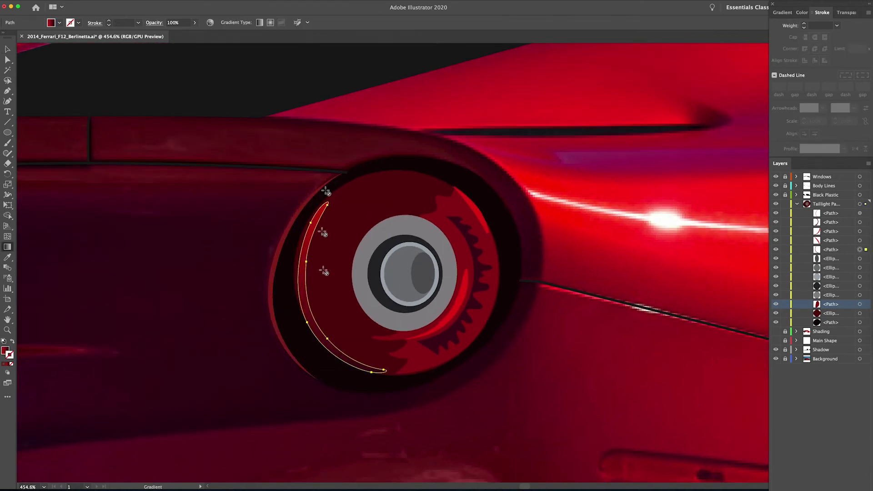
pyautogui.press('v')
pyautogui.click(318, 333)
pyautogui.press('g')
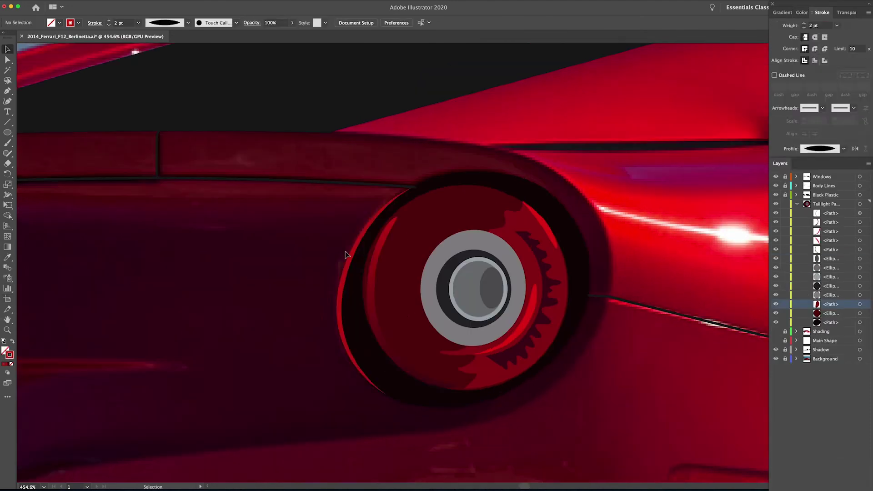
pyautogui.moveTo(316, 185); pyautogui.dragTo(369, 424)
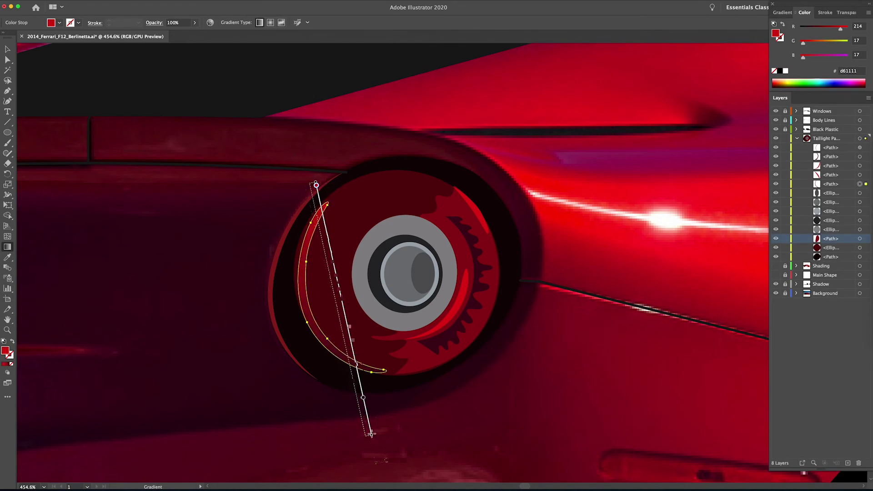
# Deselect the left crescent and nudge an inner-edge anchor of the lens's upper-right highlight slightly outward
pyautogui.press('v')
pyautogui.click(436, 393)
pyautogui.moveTo(507, 338); pyautogui.dragTo(482, 351)
pyautogui.click(379, 218)
pyautogui.moveTo(498, 228); pyautogui.dragTo(506, 300)
pyautogui.click(436, 239)
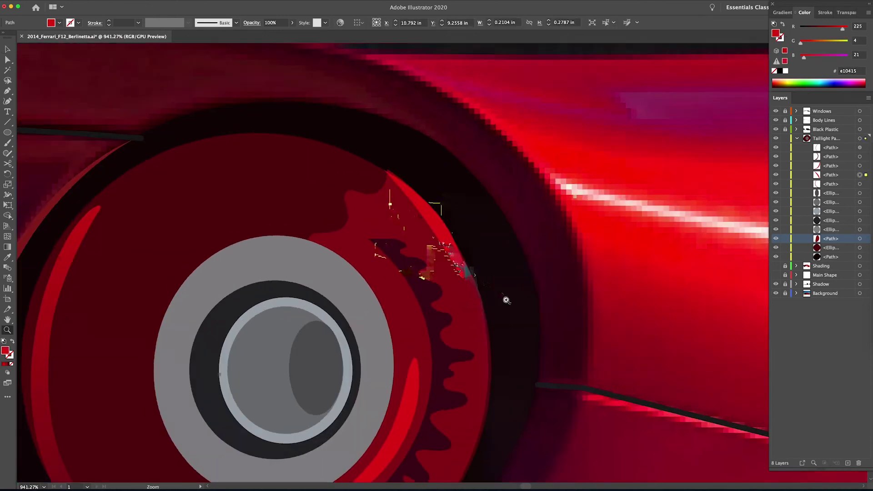
pyautogui.press('a')
pyautogui.moveTo(456, 254)
pyautogui.mouseDown()
pyautogui.moveTo(454, 248)
pyautogui.moveTo(460, 256)
pyautogui.mouseUp()
# Reposition the upper tip of the lens's upper-right highlight so it meets the lens edge
pyautogui.click(367, 143)
pyautogui.click(365, 137)
pyautogui.click(355, 145)
pyautogui.click(366, 136)
pyautogui.moveTo(365, 136); pyautogui.dragTo(359, 137)
pyautogui.click(381, 151)
pyautogui.click(365, 136)
# Reshape the outer edge of the upper-right highlight so its curve follows the lens rim
pyautogui.click(469, 242)
pyautogui.moveTo(440, 182); pyautogui.dragTo(436, 182)
pyautogui.moveTo(469, 241); pyautogui.dragTo(466, 247)
pyautogui.press('v')
pyautogui.click(539, 293)
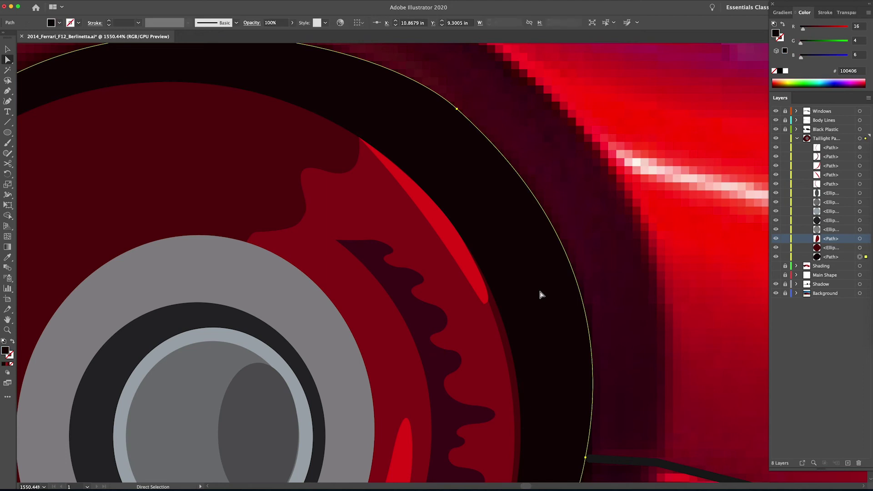
# Lighten the jagged lens reflection's fill to #5e0215 and deselect it
pyautogui.keyDown('alt'); pyautogui.keyDown('super'); pyautogui.click(461, 296); pyautogui.keyUp('super'); pyautogui.keyUp('alt')
pyautogui.keyDown('alt'); pyautogui.keyDown('super'); pyautogui.click(398, 347); pyautogui.keyUp('super'); pyautogui.keyUp('alt')
pyautogui.click(462, 272)
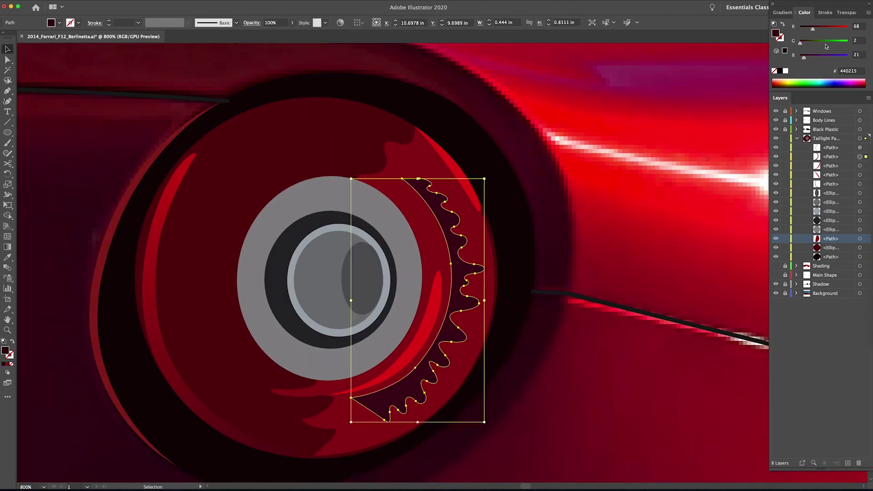
pyautogui.moveTo(814, 29); pyautogui.dragTo(817, 29)
pyautogui.click(632, 171)
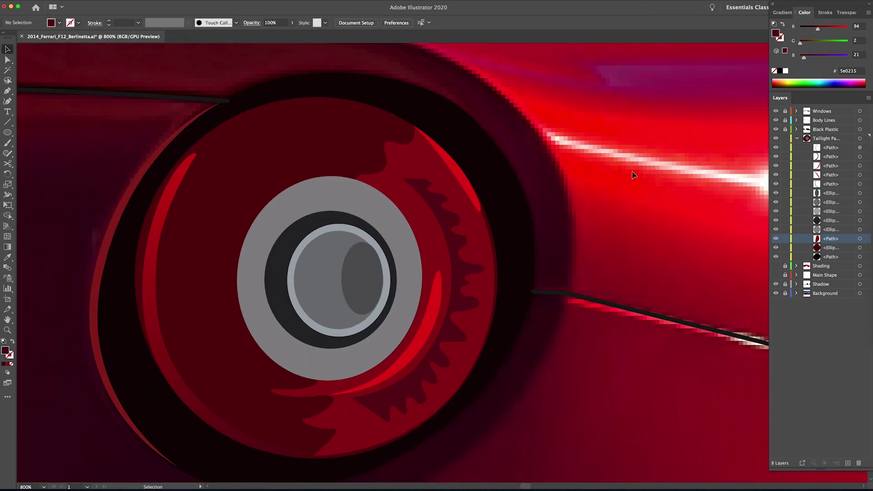
# Fit the artboard in view with the Background layer hidden and the Shading layer shown, and save the document
pyautogui.press('super+0')
pyautogui.click(776, 293)
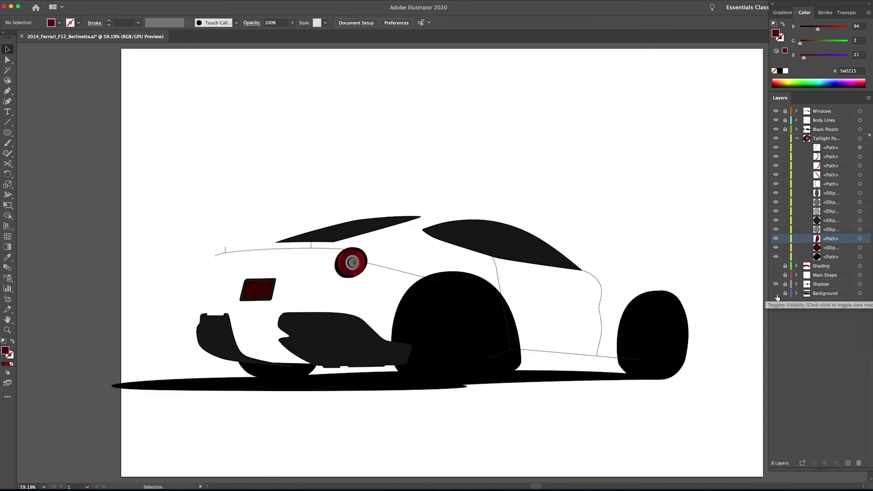
pyautogui.click(776, 266)
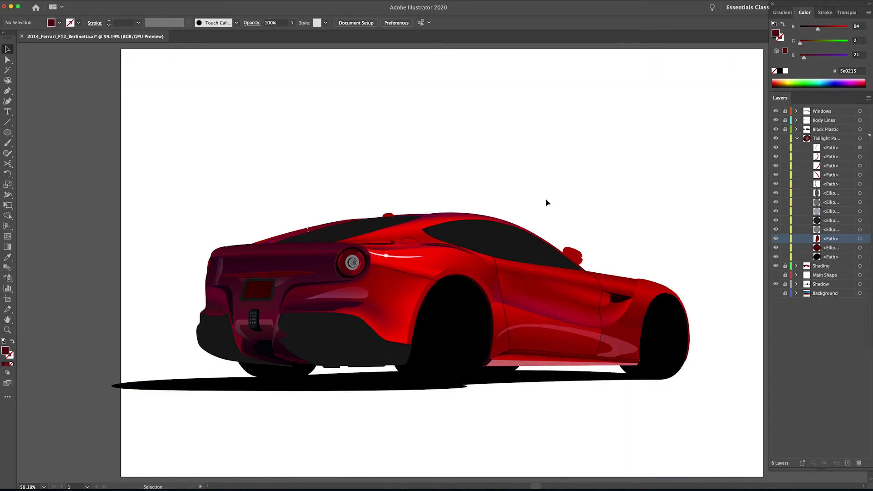
pyautogui.press('super+s')
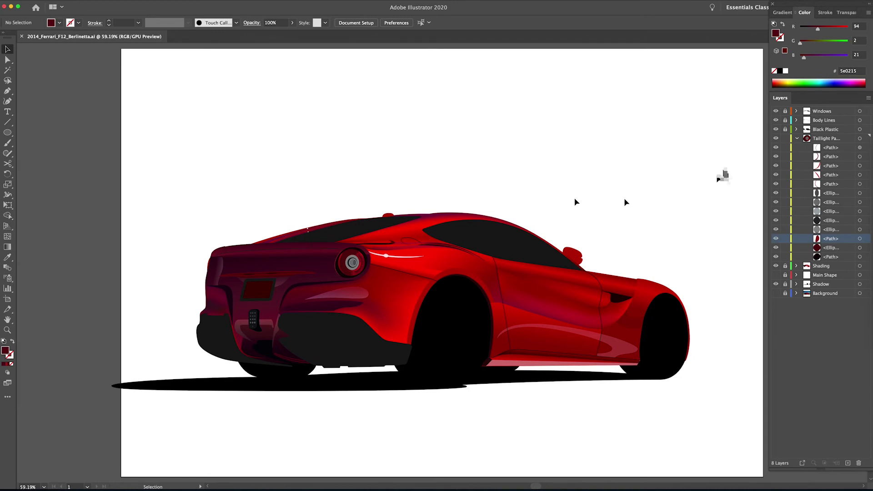
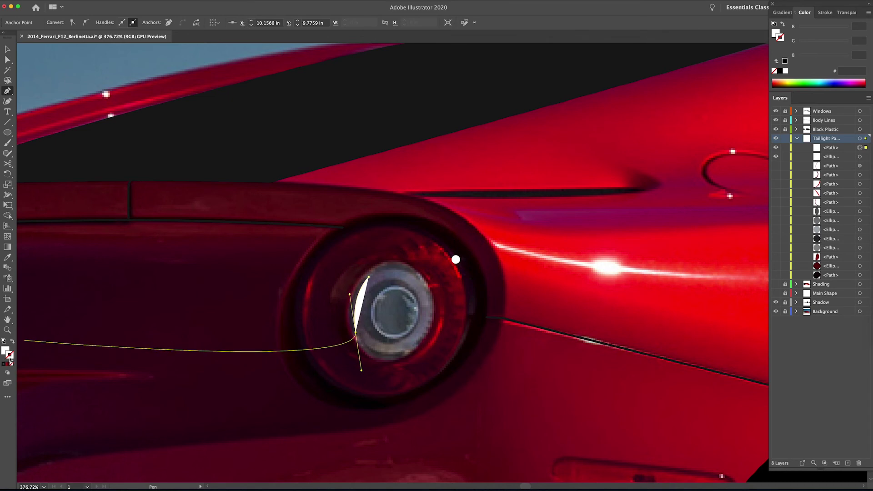
# Set the stroke color of the arc on the left of the bulb's gray ring to #444343
pyautogui.doubleClick(10, 355)
pyautogui.write('444343')
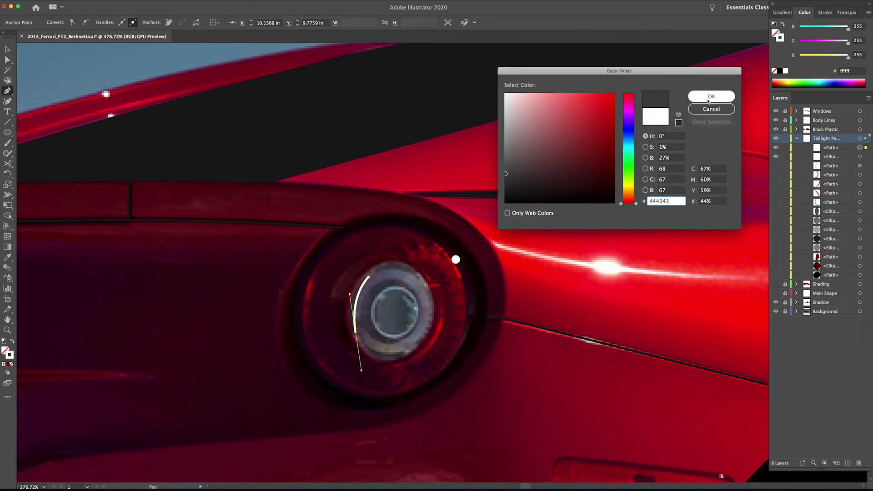
pyautogui.click(711, 97)
# Give the left ring arc a profile tapered at both ends and a 2 pt weight, and deselect it
pyautogui.click(824, 13)
pyautogui.click(844, 149)
pyautogui.press('v')
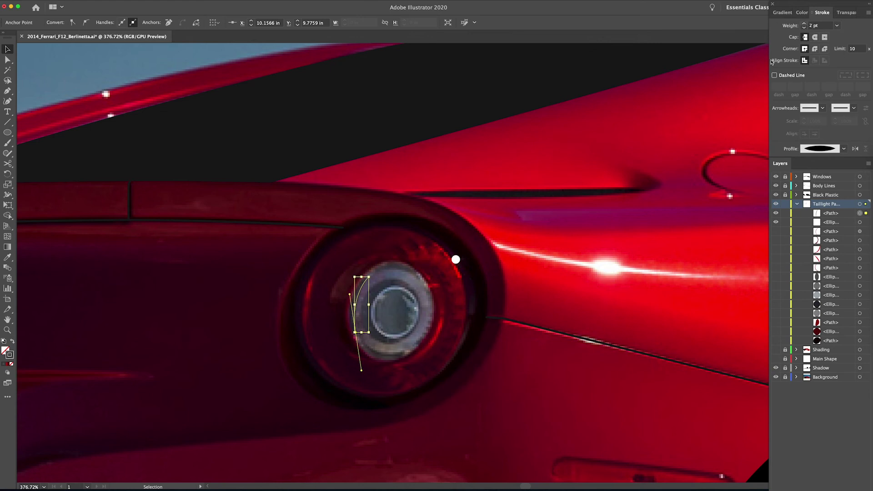
pyautogui.click(805, 24)
pyautogui.click(560, 209)
# Draw an open curved stroke along the lower edge of the bulb's gray ring with the Pen tool
pyautogui.press('p')
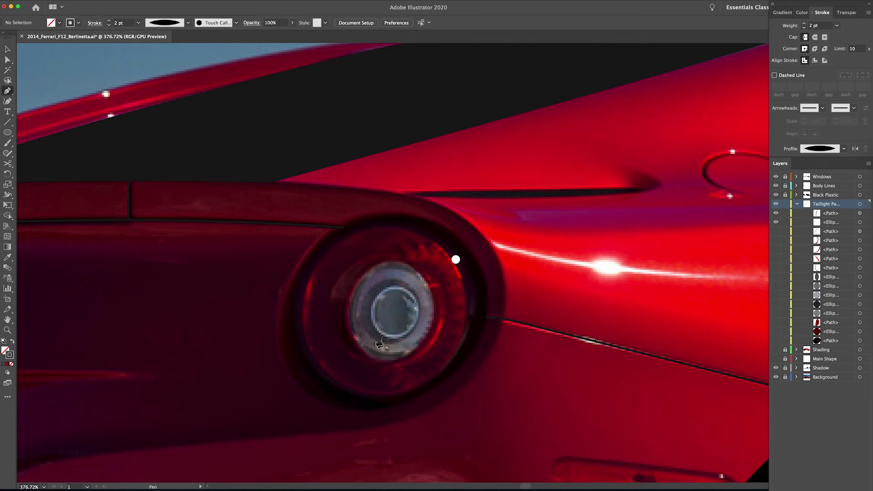
pyautogui.click(361, 339)
pyautogui.moveTo(404, 352); pyautogui.dragTo(436, 342)
pyautogui.press('i')
pyautogui.press('p')
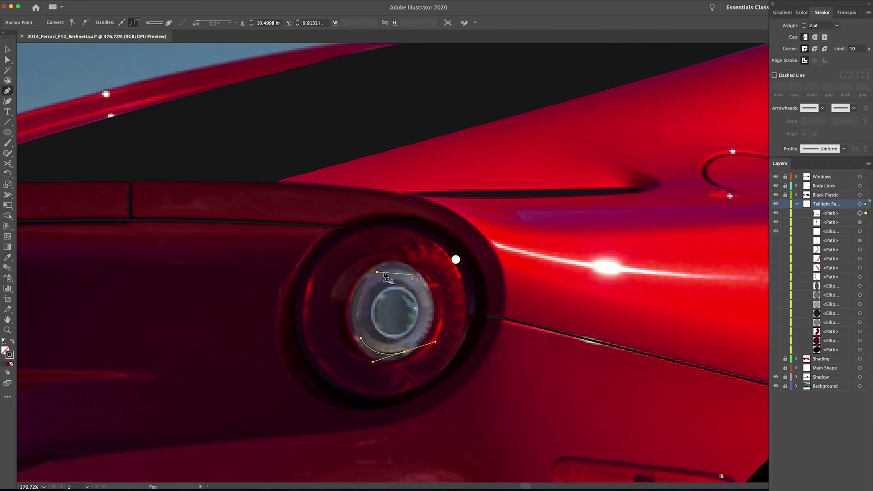
# Draw an open arc along the upper-right edge of the gray ring and show the hidden taillight paths again
pyautogui.click(377, 272)
pyautogui.moveTo(419, 279); pyautogui.dragTo(437, 298)
pyautogui.press('i')
pyautogui.moveTo(777, 359); pyautogui.dragTo(777, 249)
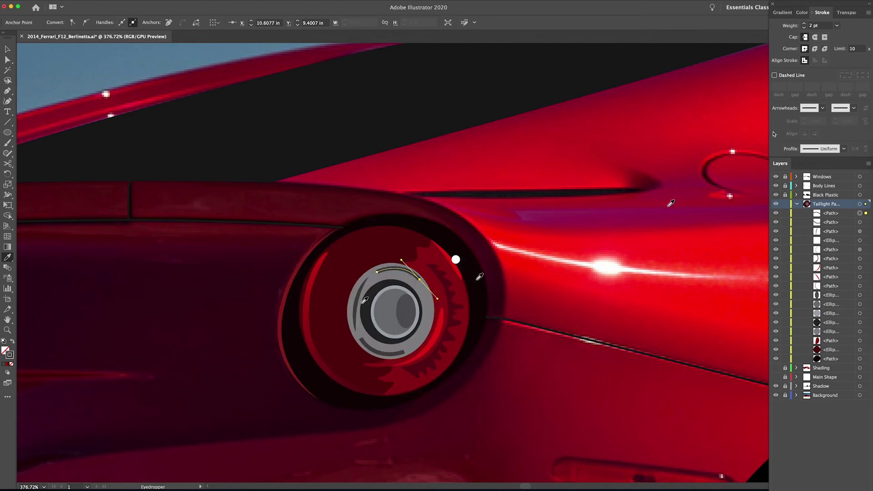
# Apply the profile tapered at both ends to the gray ring's upper and lower arcs, and deselect
pyautogui.click(828, 148)
pyautogui.click(824, 176)
pyautogui.press('v')
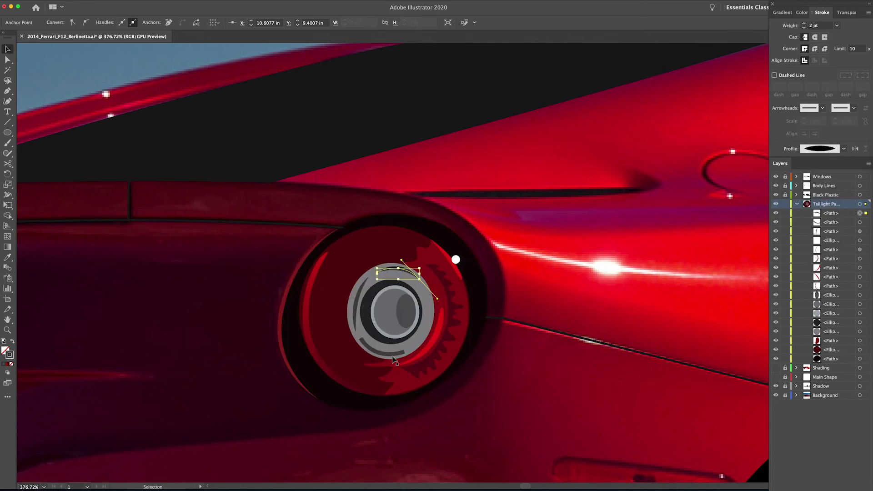
pyautogui.click(383, 351)
pyautogui.click(824, 148)
pyautogui.click(816, 178)
pyautogui.click(597, 248)
# Shift the left arc outward so it sits closer to the gray ring's outer left edge
pyautogui.click(356, 306)
pyautogui.press('z')
pyautogui.moveTo(356, 306); pyautogui.dragTo(396, 325)
pyautogui.press('a')
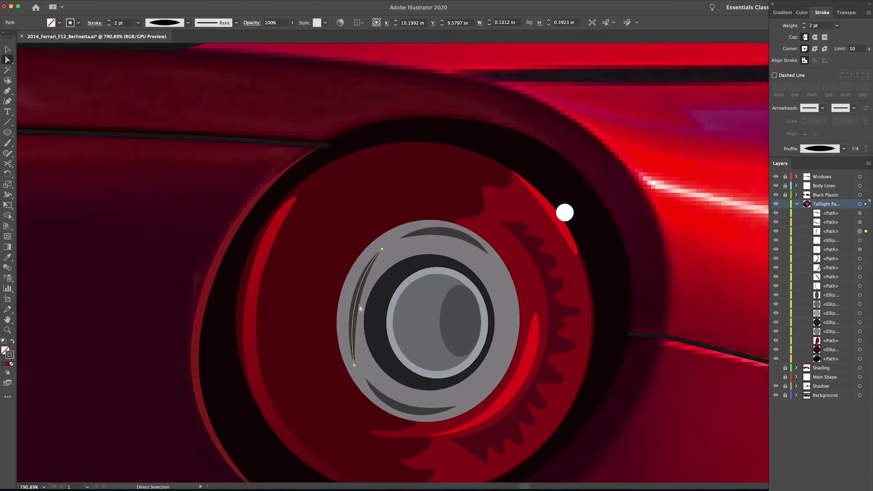
pyautogui.press('v')
pyautogui.click(332, 288)
pyautogui.click(357, 302)
pyautogui.moveTo(357, 303); pyautogui.dragTo(332, 285)
pyautogui.press('a')
pyautogui.click(377, 248)
# Nudge the upper arc up and to the left along the gray ring's rim and deselect it
pyautogui.press('v')
pyautogui.click(496, 369)
pyautogui.click(450, 234)
pyautogui.moveTo(450, 232); pyautogui.dragTo(444, 228)
pyautogui.click(486, 269)
pyautogui.click(640, 345)
# Draw a closed half-moon shape covering the lens's right half and bulging slightly past its right edge
pyautogui.click(8, 92)
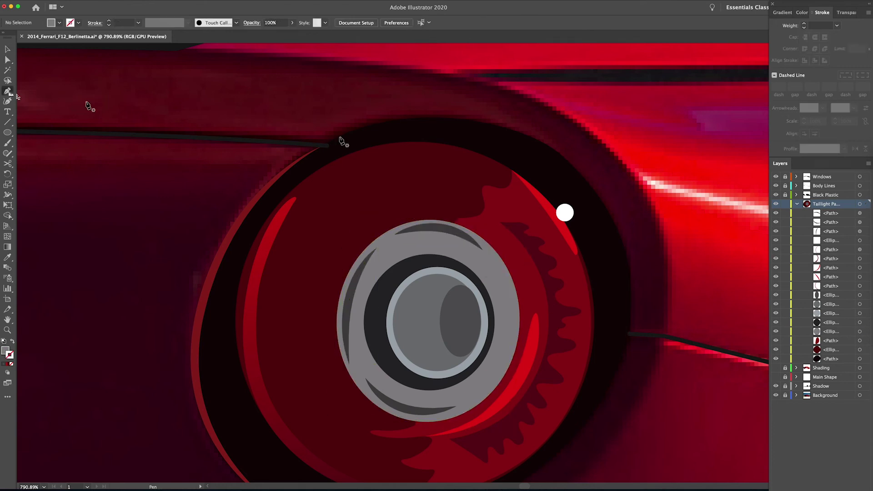
pyautogui.click(412, 142)
pyautogui.moveTo(574, 213); pyautogui.dragTo(639, 296)
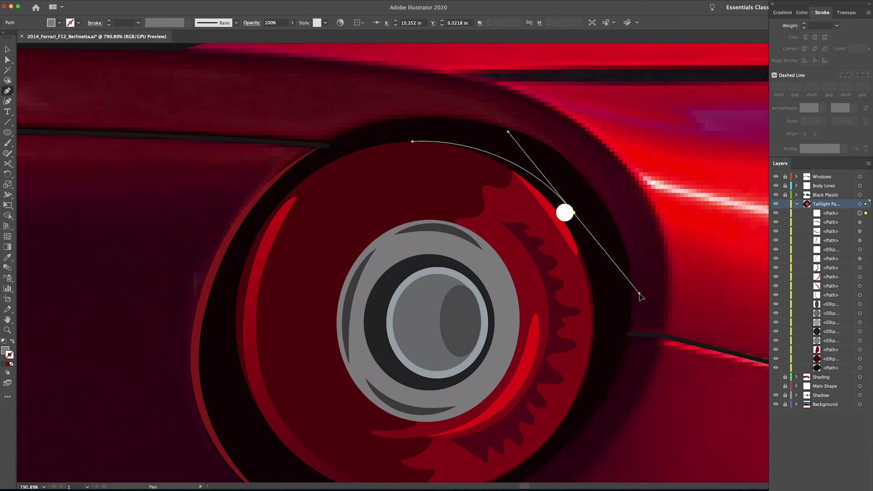
pyautogui.scroll(-5, 640, 296)
pyautogui.moveTo(520, 320); pyautogui.dragTo(447, 346)
pyautogui.click(520, 320)
pyautogui.moveTo(483, 202); pyautogui.dragTo(488, 324)
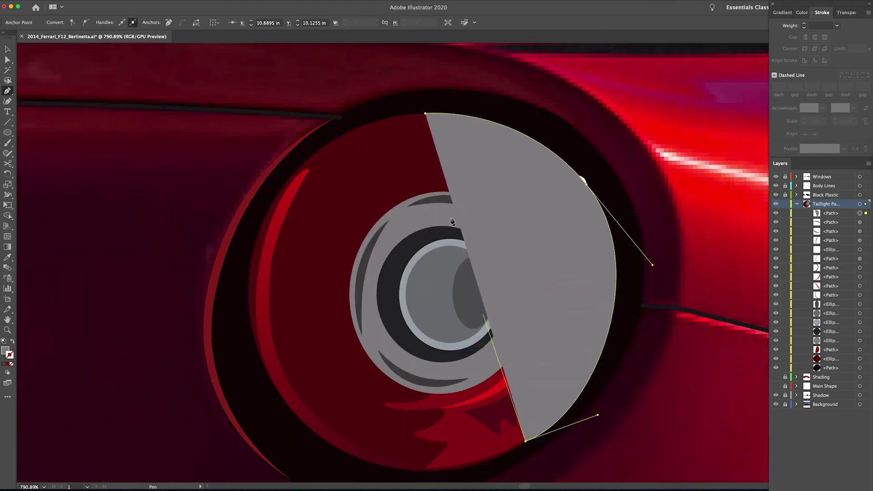
pyautogui.click(425, 113)
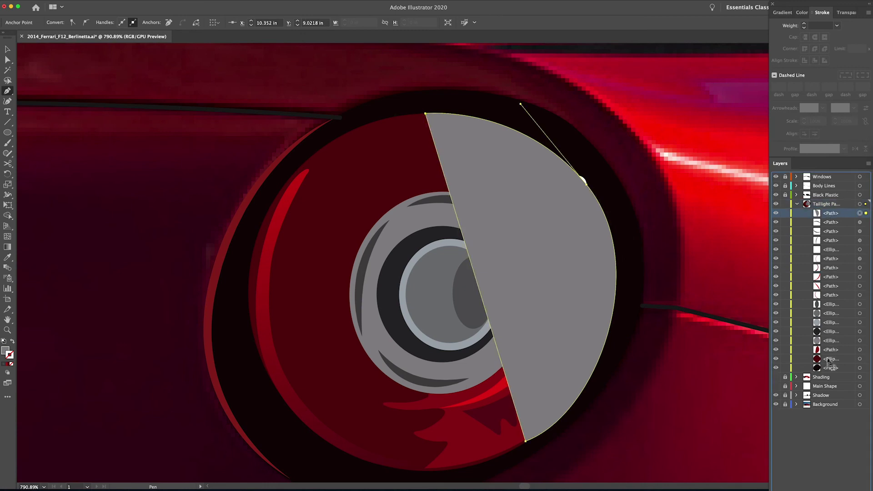
# Move the half-moon shape beneath the lens ellipse in the layer order and fill it with a very dark red
pyautogui.moveTo(828, 358); pyautogui.dragTo(828, 364)
pyautogui.doubleClick(5, 351)
pyautogui.click(629, 98)
pyautogui.click(614, 141)
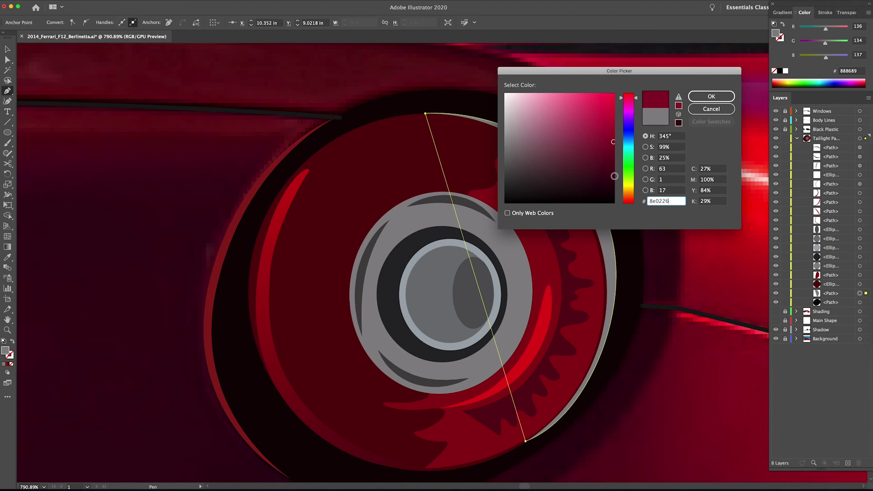
pyautogui.click(615, 176)
pyautogui.click(712, 96)
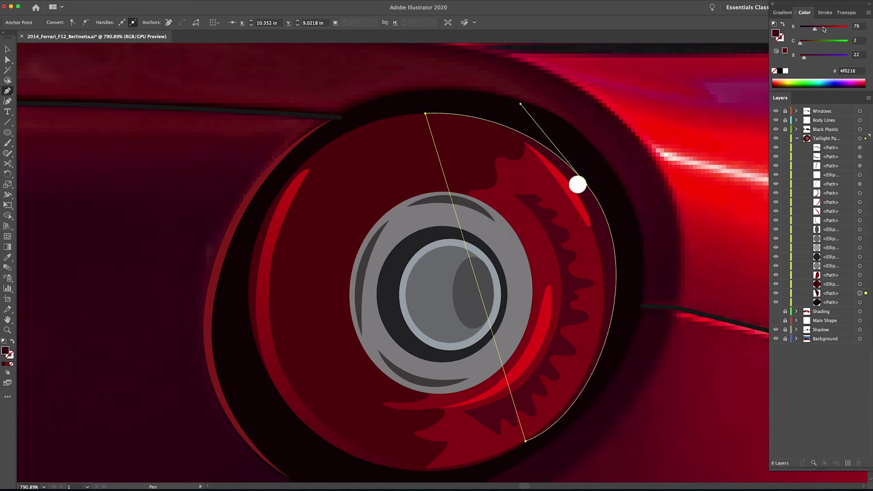
# Adjust the half-moon shape's fill color to #810607
pyautogui.click(807, 43)
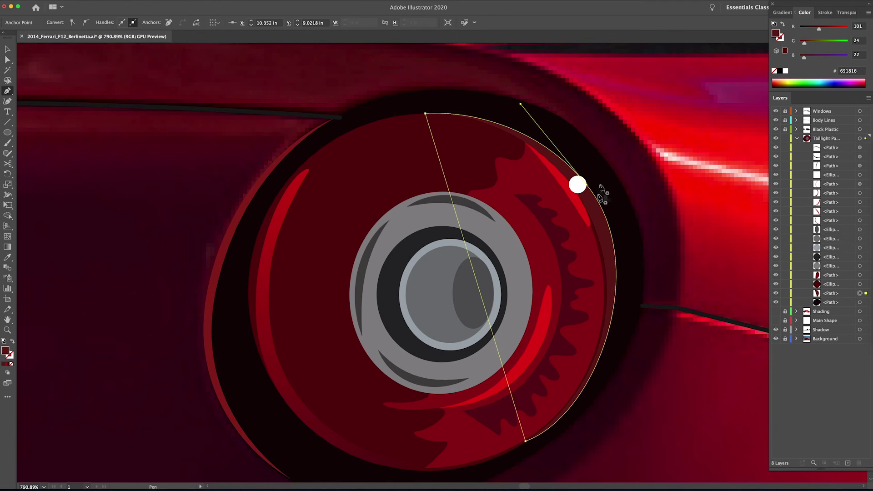
pyautogui.moveTo(803, 43); pyautogui.dragTo(800, 43)
pyautogui.click(804, 58)
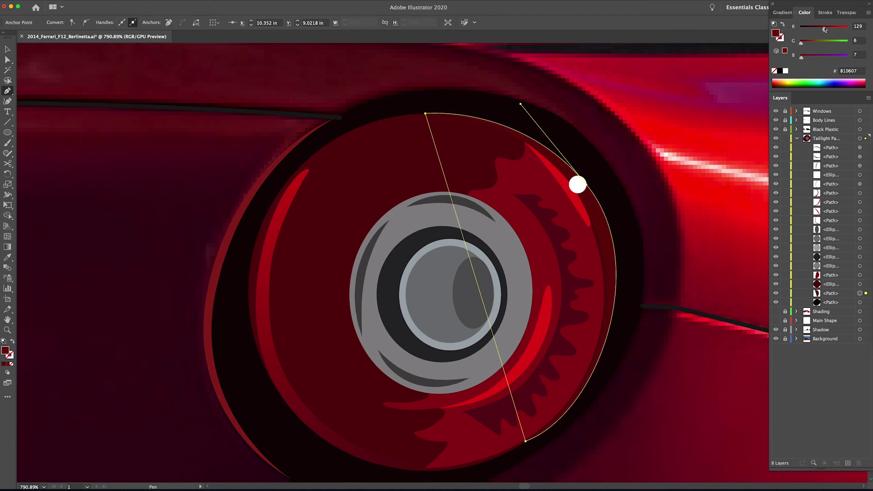
# Lower the half-moon shape's opacity to 49%
pyautogui.press('v')
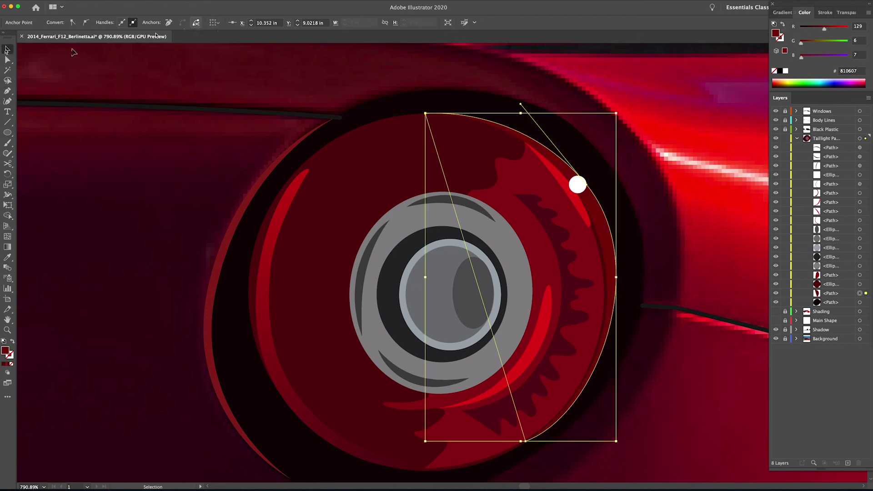
pyautogui.click(839, 13)
pyautogui.click(864, 26)
pyautogui.moveTo(864, 36); pyautogui.dragTo(851, 36)
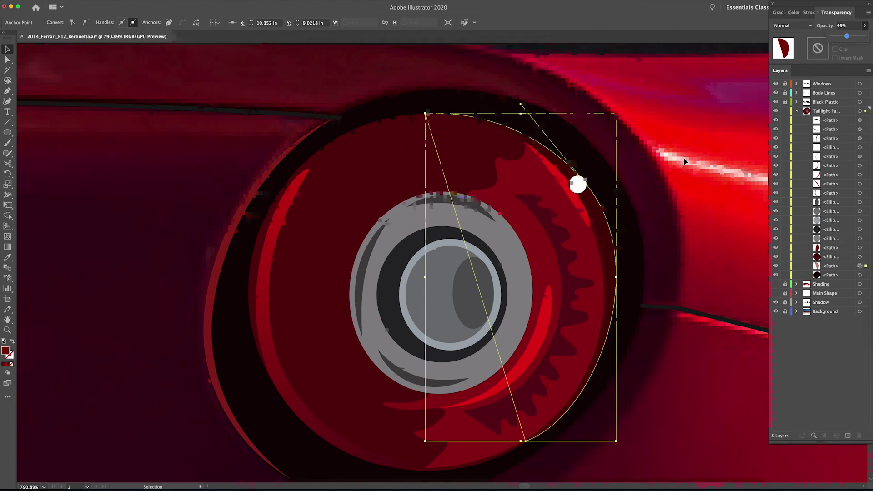
# Review the whole car with the Background layer hidden and the Shading layer visible, leaving nothing selected
pyautogui.press('super+0')
pyautogui.click(776, 312)
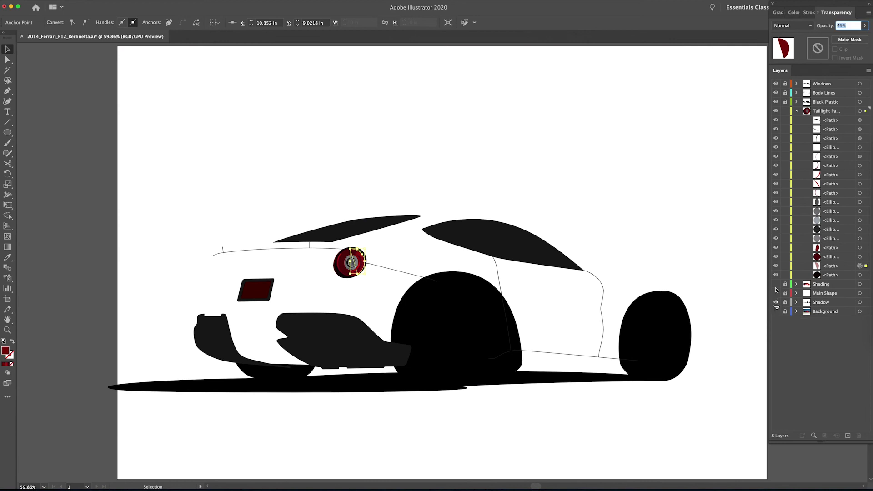
pyautogui.moveTo(776, 293); pyautogui.dragTo(776, 284)
pyautogui.click(676, 217)
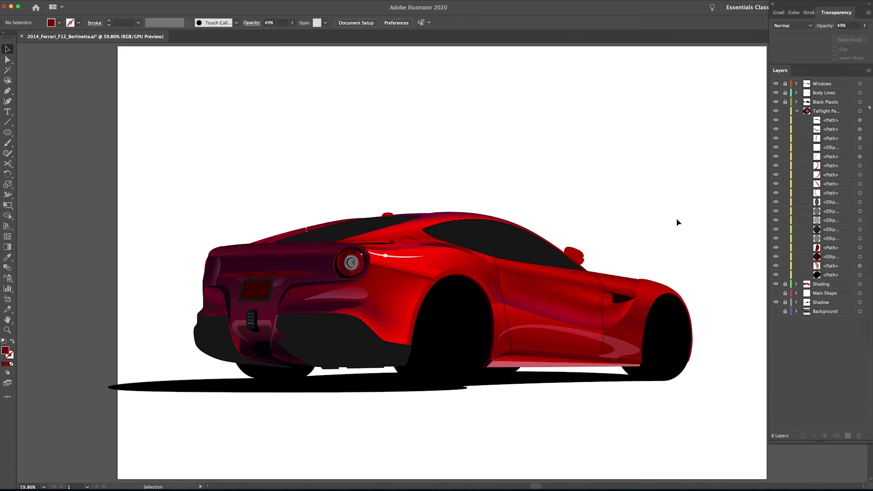
# Frame the driver-side taillight, hiding the Shading layer and showing the Background photo
pyautogui.press('z')
pyautogui.moveTo(284, 253); pyautogui.dragTo(429, 339)
pyautogui.moveTo(204, 323); pyautogui.dragTo(560, 309)
pyautogui.moveTo(309, 337); pyautogui.dragTo(746, 315)
pyautogui.click(776, 284)
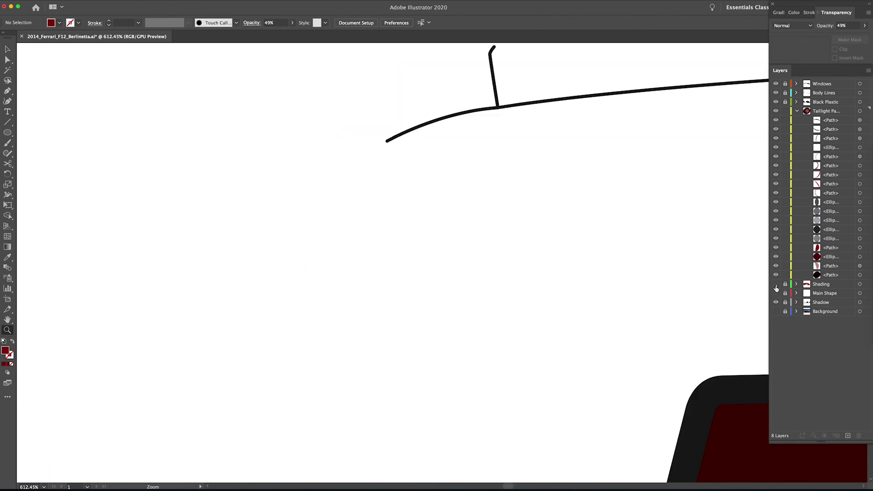
pyautogui.click(776, 311)
# Collapse the passenger taillight layer, add a new layer above it and activate the Ellipse tool
pyautogui.click(797, 112)
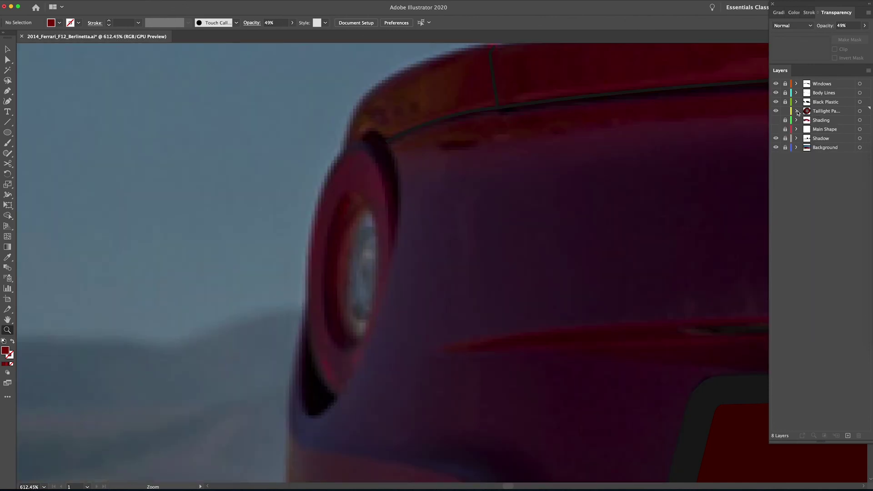
pyautogui.click(825, 113)
pyautogui.click(848, 435)
pyautogui.hotkey('shift', 't')
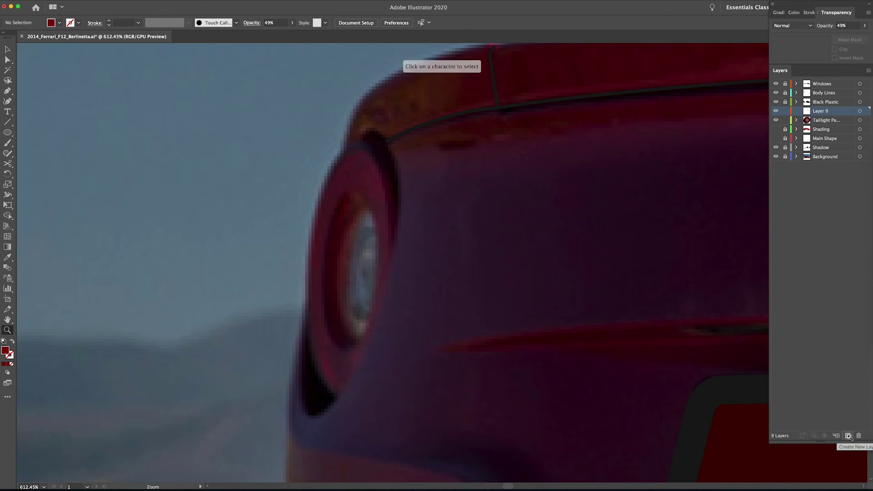
pyautogui.press('l')
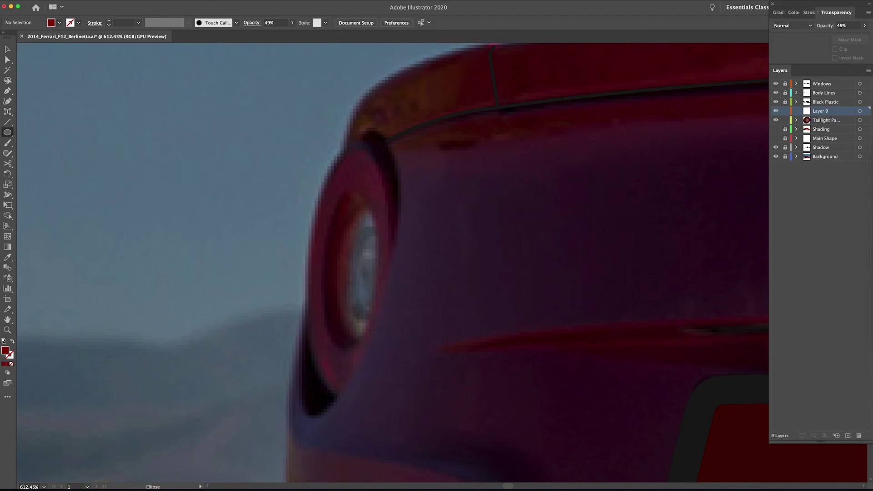
# Rename the new layer as the driver-side taillight layer, starting with "Taillight Dr", and set its color to Yellow
pyautogui.doubleClick(809, 112)
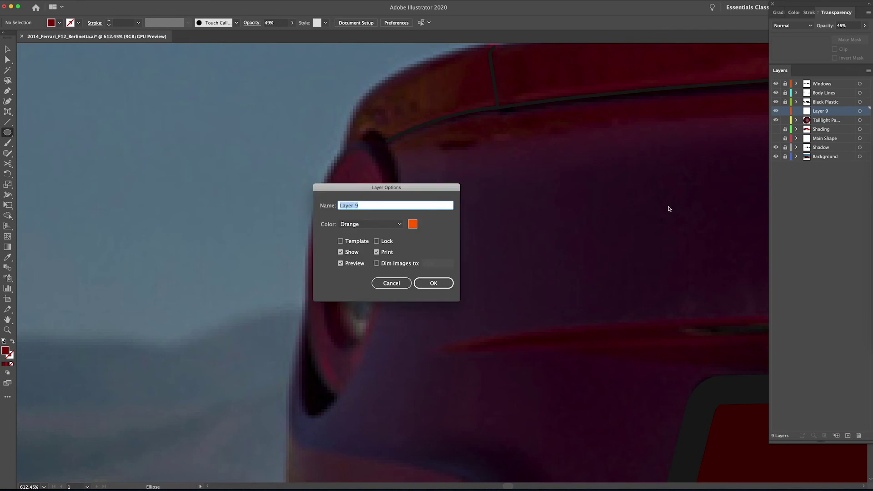
pyautogui.click(370, 224)
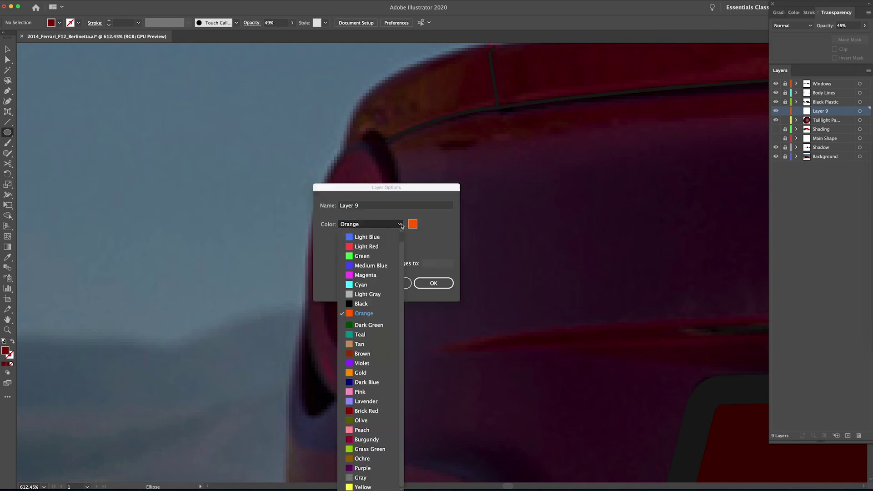
pyautogui.click(356, 487)
pyautogui.moveTo(365, 206); pyautogui.dragTo(317, 206)
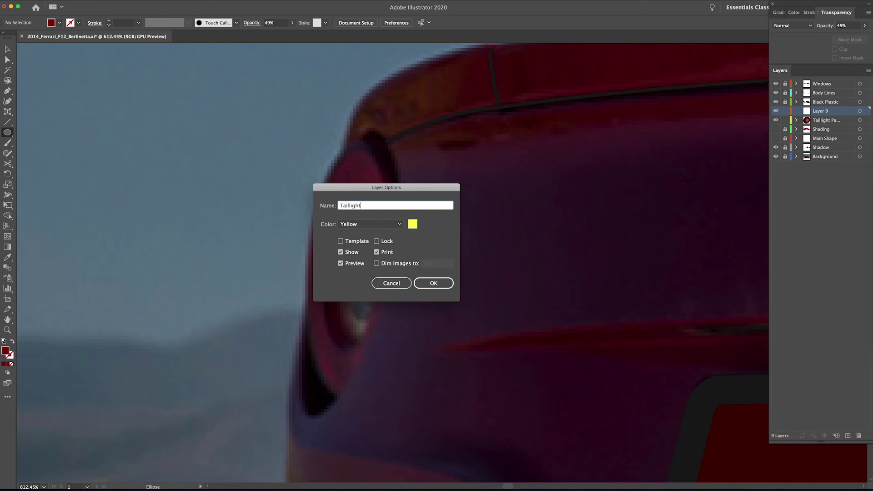
pyautogui.press('Return')
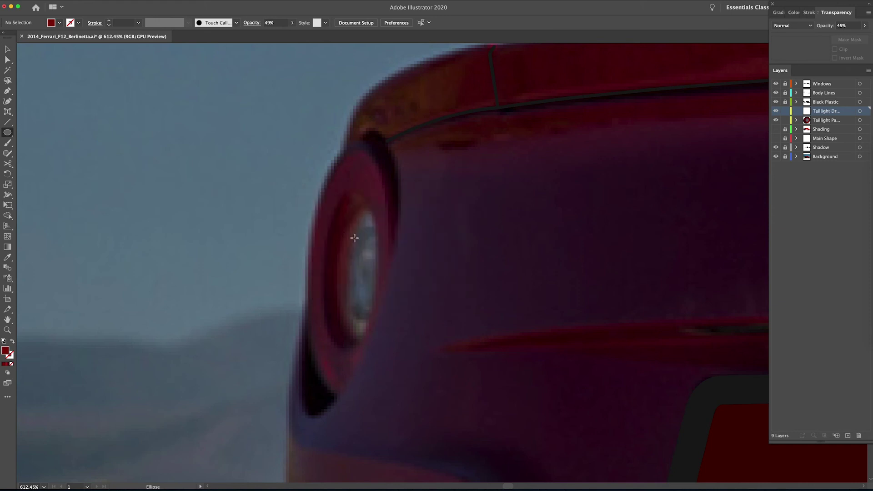
# Trace the outer outline of the driver-side taillight housing as a closed Pen path following the photo
pyautogui.press('z')
pyautogui.moveTo(393, 255); pyautogui.dragTo(340, 251)
pyautogui.keyDown('alt'); pyautogui.click(150, 139); pyautogui.keyUp('alt')
pyautogui.press('l')
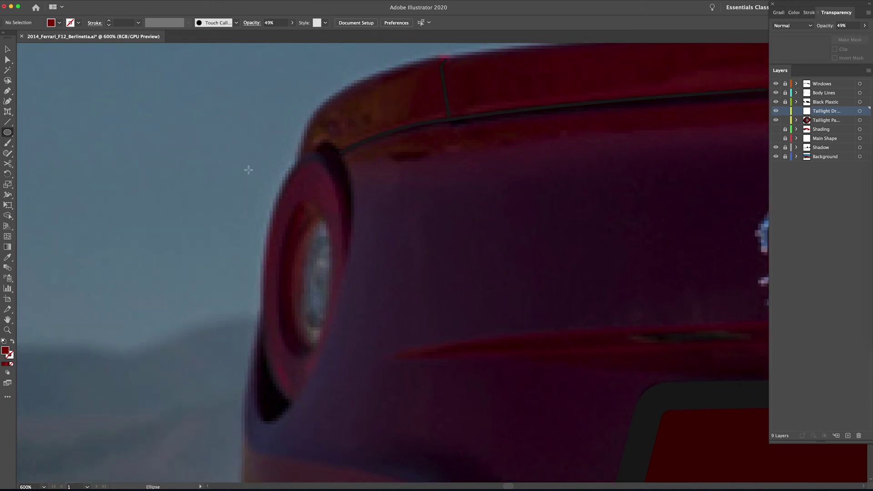
pyautogui.press('z')
pyautogui.keyDown('alt'); pyautogui.click(389, 246); pyautogui.keyUp('alt')
pyautogui.keyDown('alt'); pyautogui.click(390, 246); pyautogui.keyUp('alt')
pyautogui.moveTo(425, 302); pyautogui.dragTo(384, 294)
pyautogui.press('p')
pyautogui.click(378, 292)
pyautogui.moveTo(410, 209); pyautogui.dragTo(425, 207)
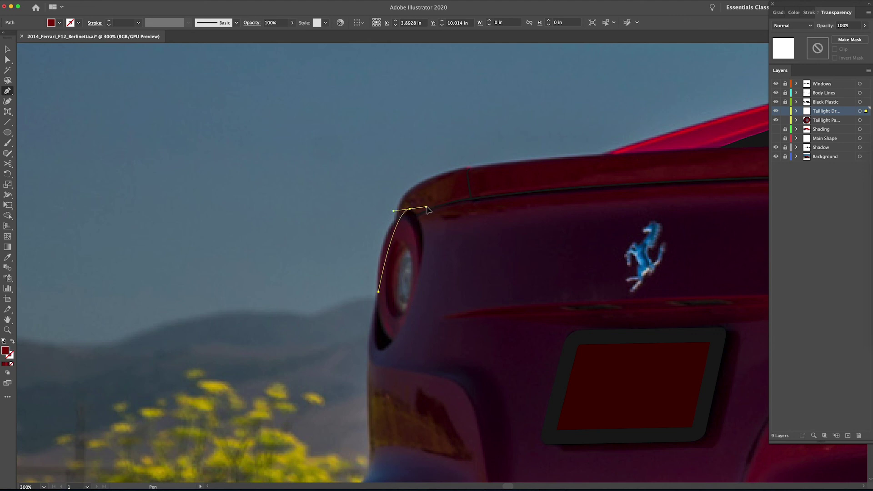
pyautogui.moveTo(417, 286); pyautogui.dragTo(411, 310)
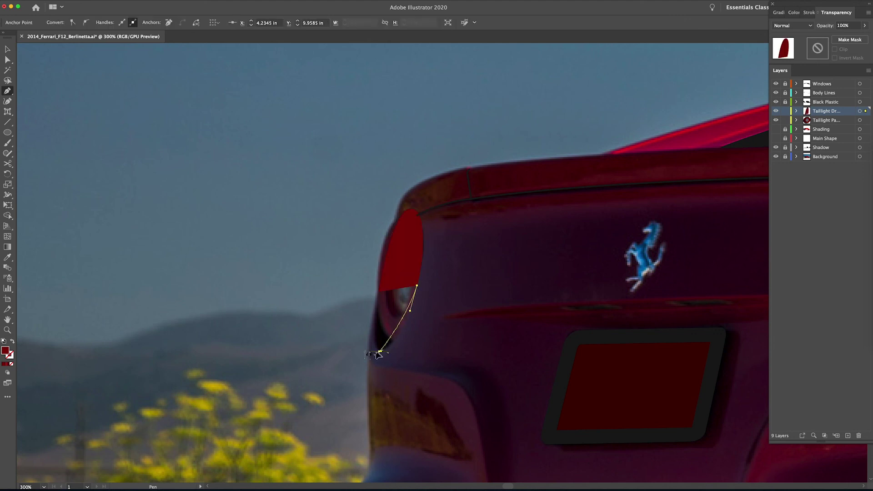
pyautogui.moveTo(379, 351); pyautogui.dragTo(364, 351)
pyautogui.click(379, 291)
# Fill the housing shape with the near-black sampled from the passenger taillight's rim, and move its outer side anchor slightly up
pyautogui.moveTo(613, 333); pyautogui.dragTo(317, 310)
pyautogui.press('i')
pyautogui.click(748, 259)
pyautogui.moveTo(282, 255); pyautogui.dragTo(396, 272)
pyautogui.press('a')
pyautogui.moveTo(196, 286); pyautogui.dragTo(197, 273)
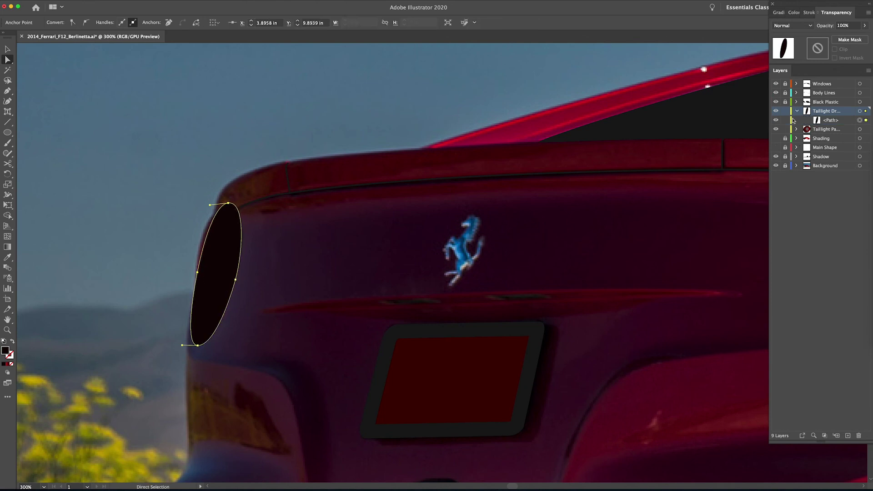
# Expand the driver-side taillight layer and hide the black housing path to expose the photo
pyautogui.click(797, 112)
pyautogui.hscroll(1, 786, 118)
pyautogui.click(776, 120)
pyautogui.press('p')
pyautogui.press('l')
pyautogui.moveTo(188, 239); pyautogui.dragTo(221, 332)
pyautogui.press('super+z')
# Trace the red lens surround inside the driver-side housing as a closed four-anchor Pen path
pyautogui.press('p')
pyautogui.click(201, 335)
pyautogui.moveTo(185, 275); pyautogui.dragTo(220, 211)
pyautogui.moveTo(226, 275); pyautogui.dragTo(220, 306)
pyautogui.click(201, 335)
# Fill the lens surround shape with the dark maroon sampled from the photo, and hide it
pyautogui.press('v')
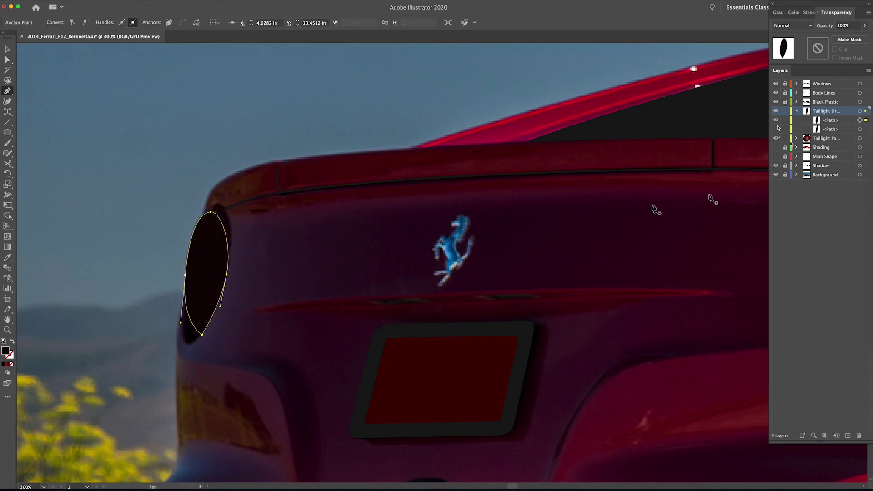
pyautogui.moveTo(207, 264); pyautogui.dragTo(200, 240)
pyautogui.press('i')
pyautogui.click(217, 228)
pyautogui.press('v')
pyautogui.press('super+3')
# Trace the dark crescent along the outer side of the driver-side lamp lens and fill it with very dark maroon
pyautogui.press('z')
pyautogui.click(209, 272)
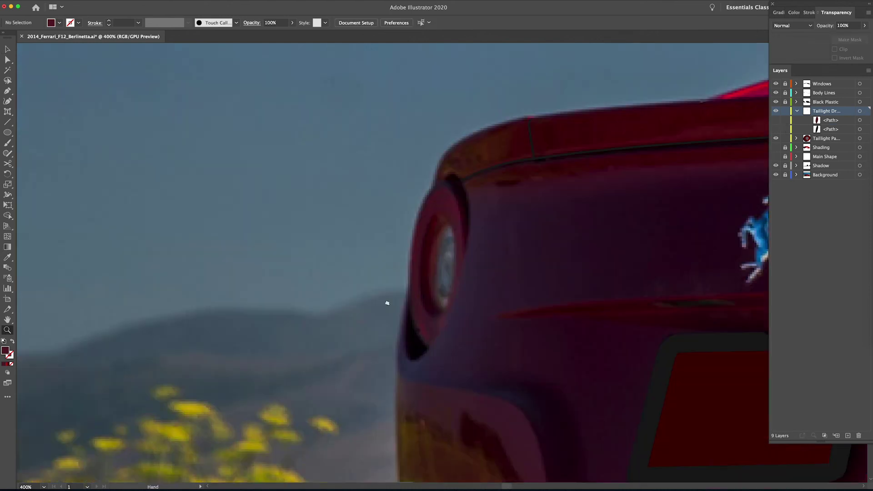
pyautogui.moveTo(394, 302); pyautogui.dragTo(355, 290)
pyautogui.press('p')
pyautogui.click(406, 296)
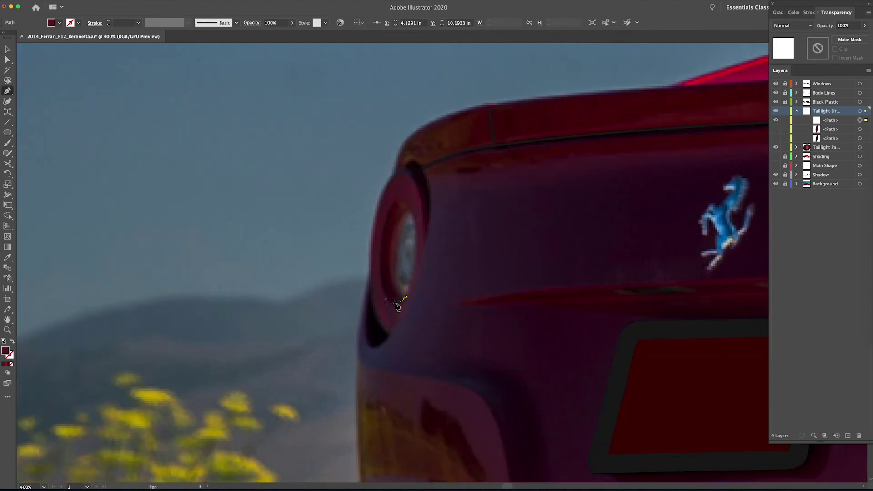
pyautogui.moveTo(393, 304); pyautogui.dragTo(384, 303)
pyautogui.moveTo(381, 255); pyautogui.dragTo(381, 231)
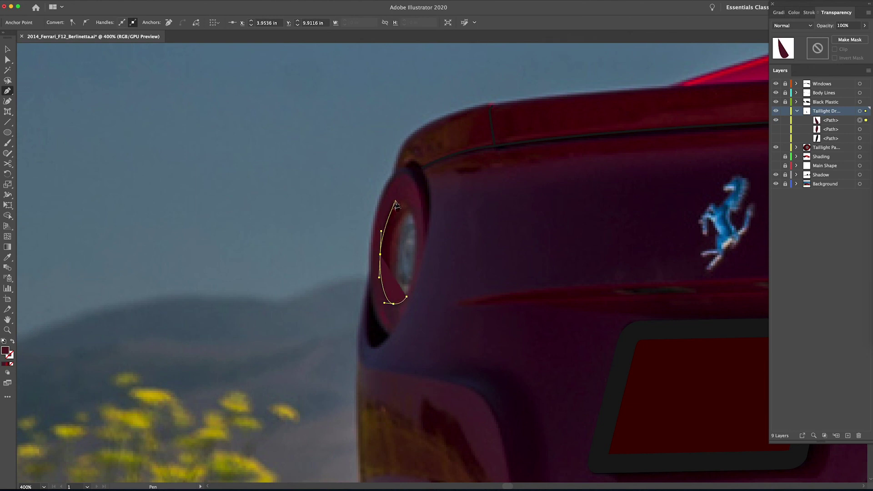
pyautogui.moveTo(398, 200); pyautogui.dragTo(411, 192)
pyautogui.click(13, 341)
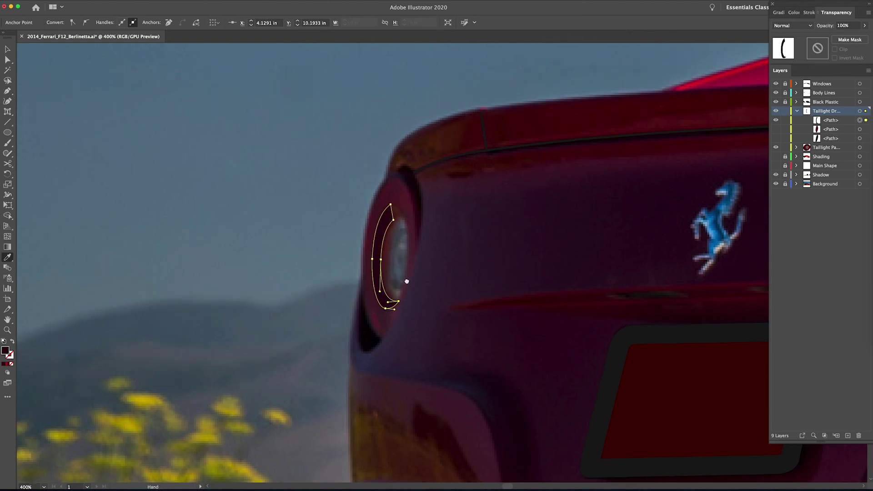
# Draw a narrow ellipse over the driver-side lamp lens, about 0.15 in wide and 0.58 in high, tilted to match the photo
pyautogui.press('p')
pyautogui.press('l')
pyautogui.moveTo(386, 218)
pyautogui.mouseDown()
pyautogui.moveTo(365, 304)
pyautogui.moveTo(392, 215)
pyautogui.moveTo(385, 237)
pyautogui.mouseUp()
pyautogui.press('v')
pyautogui.moveTo(489, 269); pyautogui.dragTo(361, 253)
pyautogui.keyDown('alt'); pyautogui.keyDown('super'); pyautogui.click(546, 283); pyautogui.keyUp('super'); pyautogui.keyUp('alt')
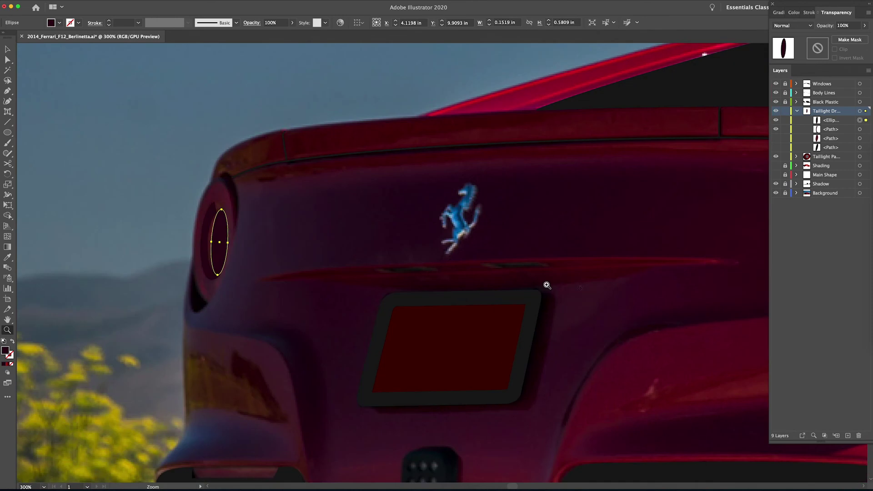
# Fill the lens ellipse with the gray sampled from the passenger taillight's lens, and hide the driver-side taillight shapes
pyautogui.moveTo(636, 280); pyautogui.dragTo(527, 266)
pyautogui.keyDown('alt'); pyautogui.keyDown('super'); pyautogui.click(527, 266); pyautogui.keyUp('super'); pyautogui.keyUp('alt')
pyautogui.press('i')
pyautogui.click(633, 208)
pyautogui.click(645, 230)
pyautogui.moveTo(776, 129); pyautogui.dragTo(776, 122)
pyautogui.click(777, 120)
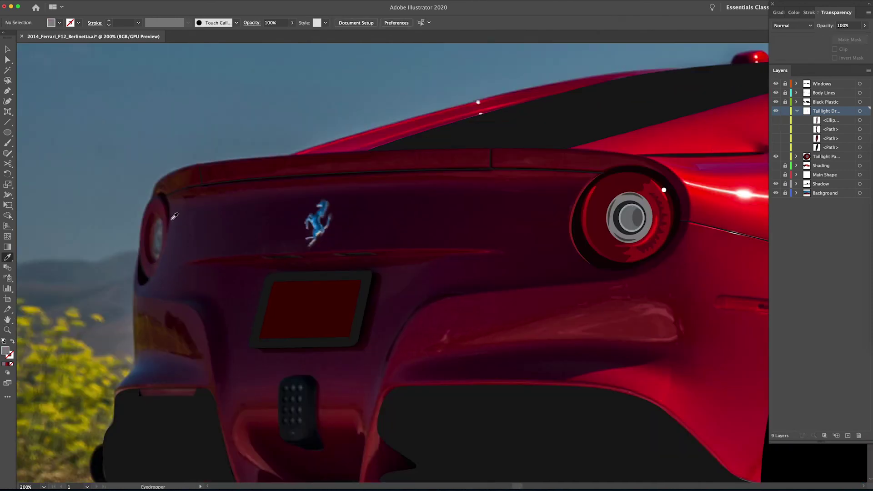
# Copy the two inner lens ellipses of the passenger taillight and paste them into the driver-side taillight layer
pyautogui.press('v')
pyautogui.click(619, 222)
pyautogui.moveTo(619, 222); pyautogui.dragTo(654, 222)
pyautogui.click(623, 236)
pyautogui.keyDown('shift'); pyautogui.click(629, 231); pyautogui.keyUp('shift')
pyautogui.moveTo(218, 242); pyautogui.dragTo(571, 243)
pyautogui.click(822, 111)
pyautogui.press('super+v')
# Fit the pasted ellipses inside the driver-side gray lens, and show all the hidden taillight shapes
pyautogui.moveTo(440, 255); pyautogui.dragTo(455, 293)
pyautogui.moveTo(776, 166); pyautogui.dragTo(775, 138)
pyautogui.click(383, 164)
# Isolate the dark crescent over the photo and move its inner middle anchor toward the lamp lens
pyautogui.press('z')
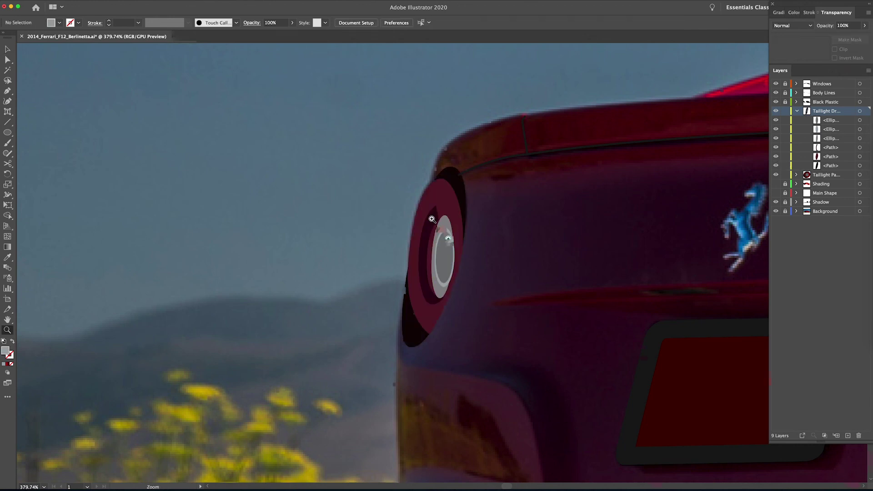
pyautogui.click(458, 255)
pyautogui.click(458, 254)
pyautogui.press('a')
pyautogui.click(776, 161)
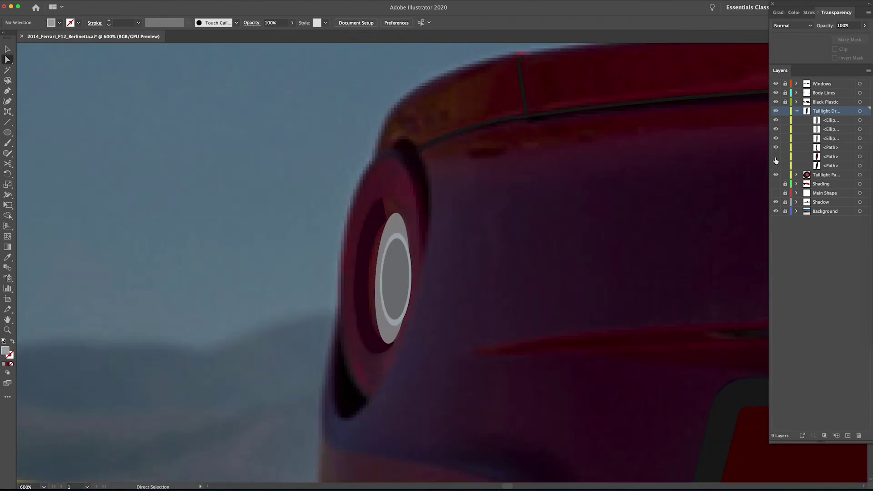
pyautogui.click(776, 111)
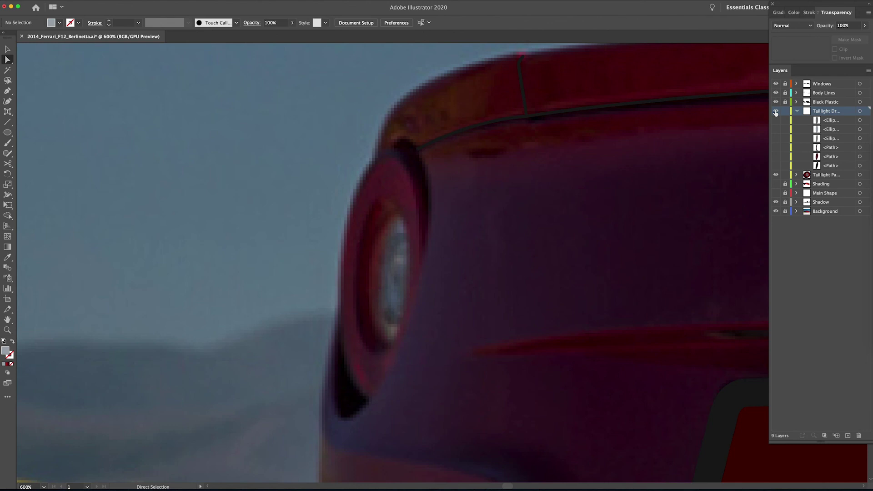
pyautogui.click(776, 147)
pyautogui.click(384, 222)
pyautogui.click(368, 280)
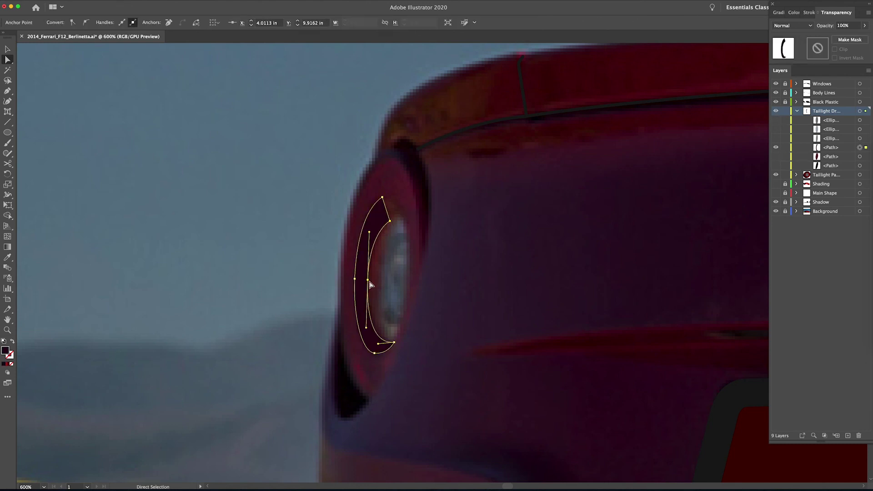
pyautogui.moveTo(369, 281); pyautogui.dragTo(380, 281)
pyautogui.click(641, 254)
# Show the three lens ellipses again and fit the largest one against the crescent's inner edge
pyautogui.moveTo(776, 120); pyautogui.dragTo(775, 139)
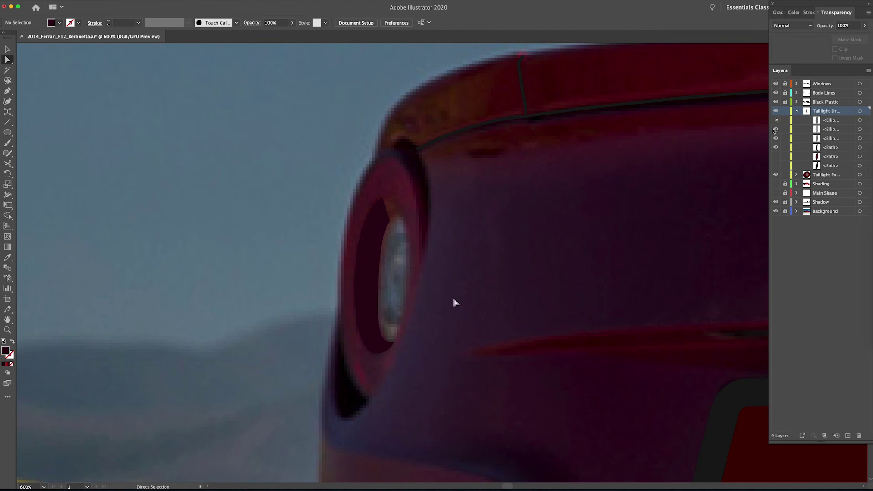
pyautogui.press('v')
pyautogui.click(378, 279)
pyautogui.click(293, 263)
# Trace the upper part of the driver-side lens surround with the Pen tool and fill it with maroon sampled from the photo
pyautogui.press('p')
pyautogui.click(417, 213)
pyautogui.moveTo(392, 157); pyautogui.dragTo(365, 153)
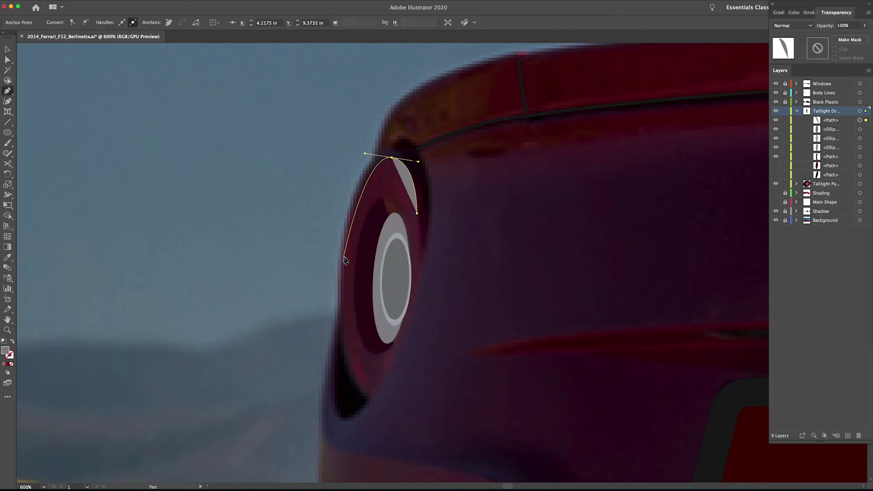
pyautogui.moveTo(344, 256); pyautogui.dragTo(343, 294)
pyautogui.click(417, 213)
pyautogui.press('i')
pyautogui.click(383, 359)
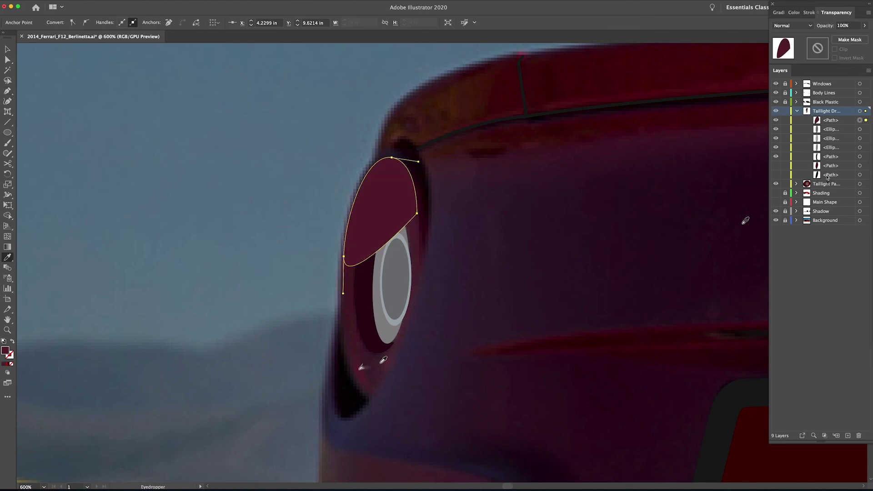
# Send the upper surround shape backward four levels behind the crescent, and adjust its top and inner side anchors
pyautogui.hotkey('ctrl', '[')
pyautogui.hotkey('ctrl', '[')
pyautogui.hotkey('ctrl', '[')
pyautogui.hotkey('ctrl', '[')
pyautogui.press('a')
pyautogui.moveTo(420, 213); pyautogui.dragTo(420, 213)
pyautogui.moveTo(392, 157); pyautogui.dragTo(391, 156)
pyautogui.click(272, 180)
# Shift the upper surround shape's fill to a redder maroon with red at about 93 and slightly less blue
pyautogui.click(383, 172)
pyautogui.click(794, 13)
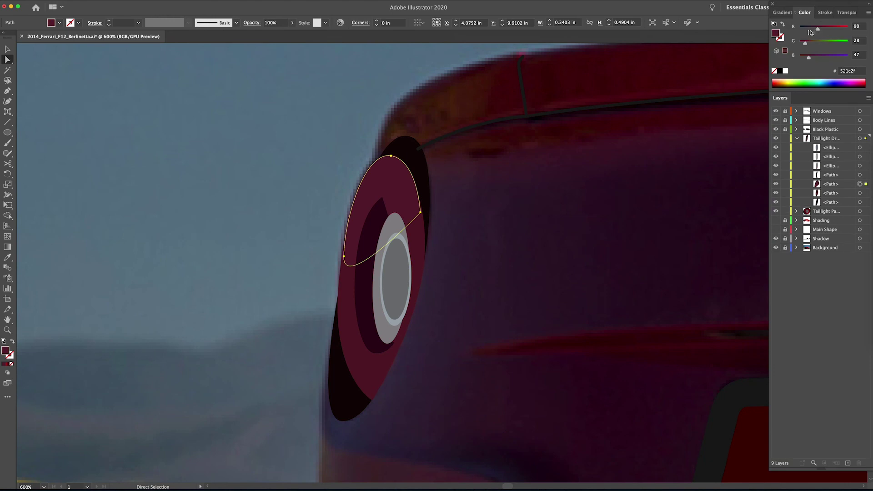
pyautogui.moveTo(807, 58); pyautogui.dragTo(806, 58)
pyautogui.click(339, 149)
# Show the Shading layer, hide the Background photo and collapse the driver-side taillight layer
pyautogui.press('super+0')
pyautogui.click(776, 229)
pyautogui.click(776, 229)
pyautogui.click(776, 220)
pyautogui.click(796, 139)
pyautogui.click(776, 184)
# Save the illustration and fit the whole artboard in view with the panels hidden
pyautogui.press('super+s')
pyautogui.press('Tab')
pyautogui.press('super+0')
pyautogui.press('z')
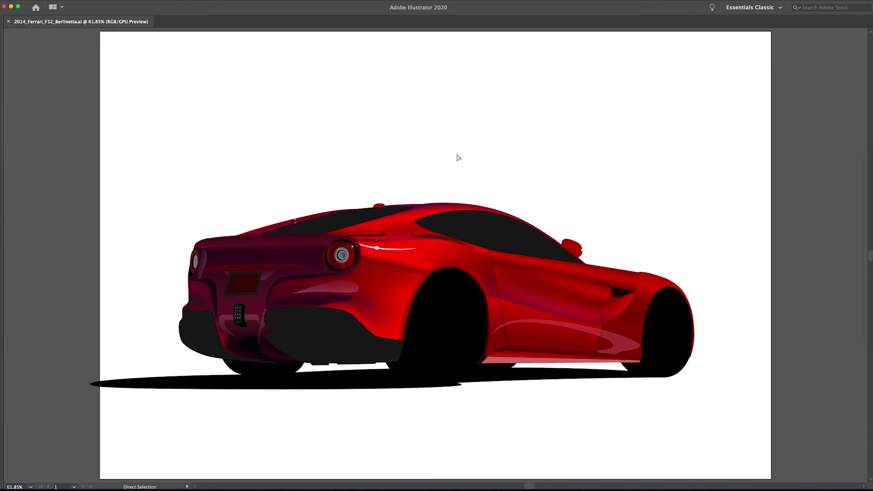